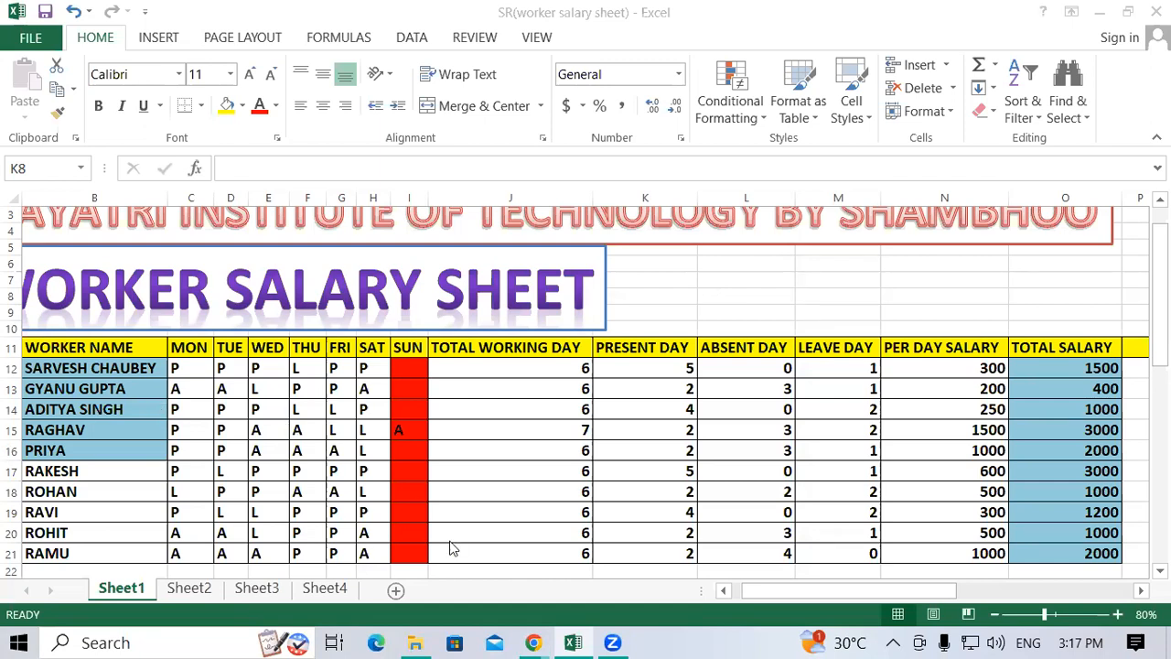
click(777, 591)
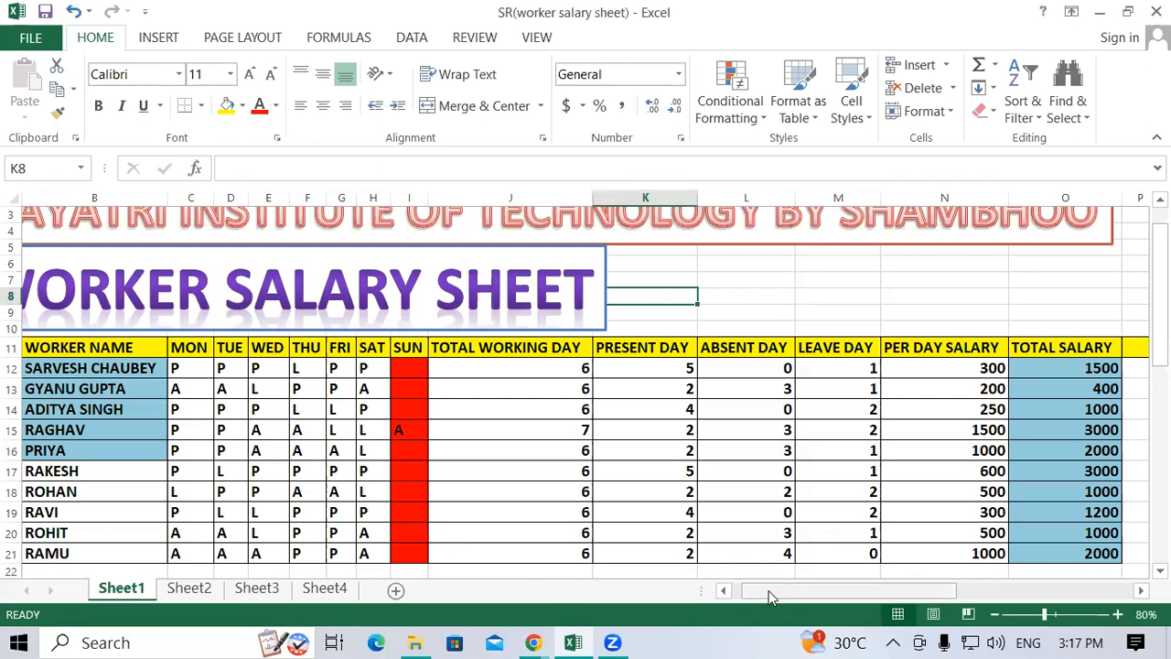
drag(783, 596, 768, 597)
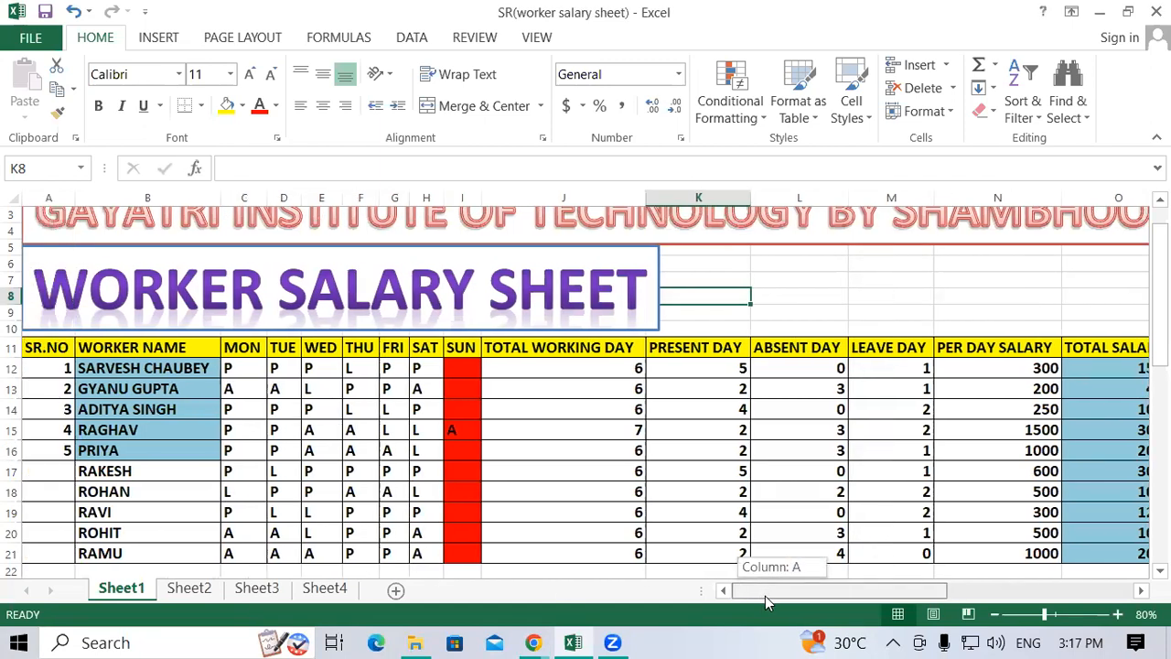
click(799, 268)
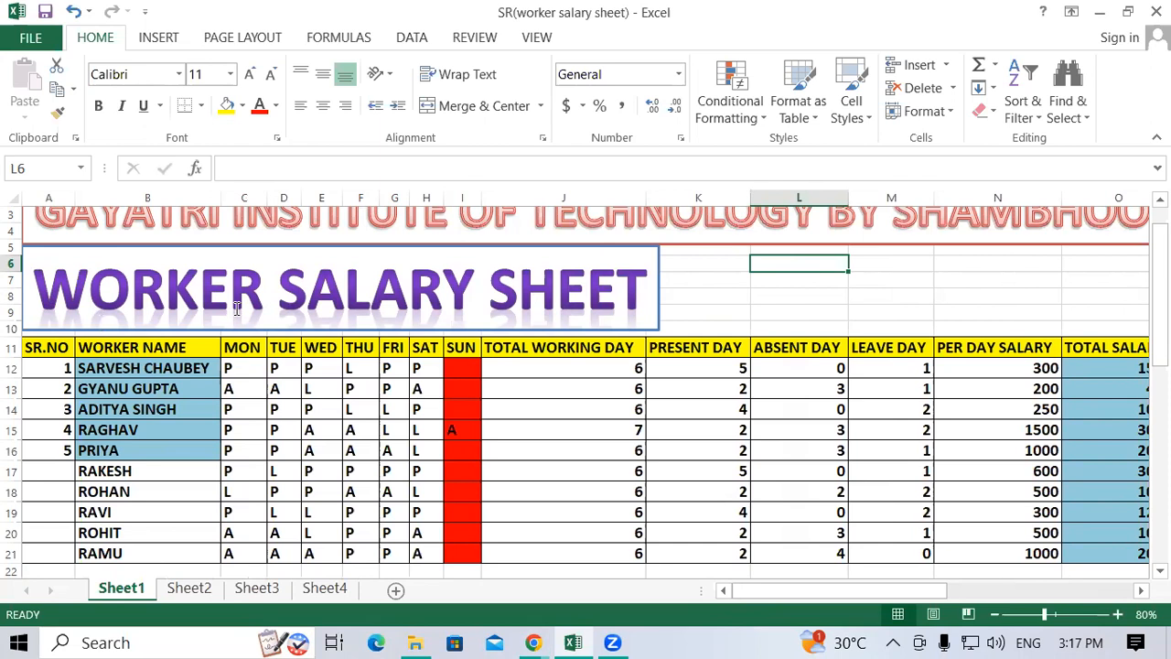
click(722, 293)
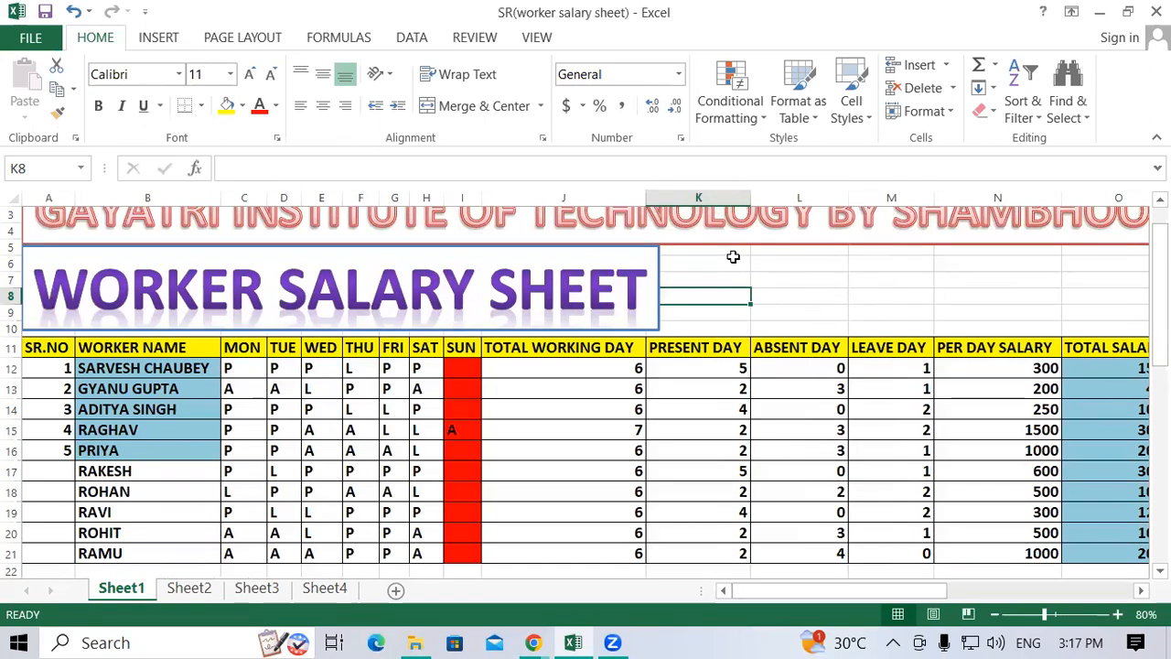
click(812, 293)
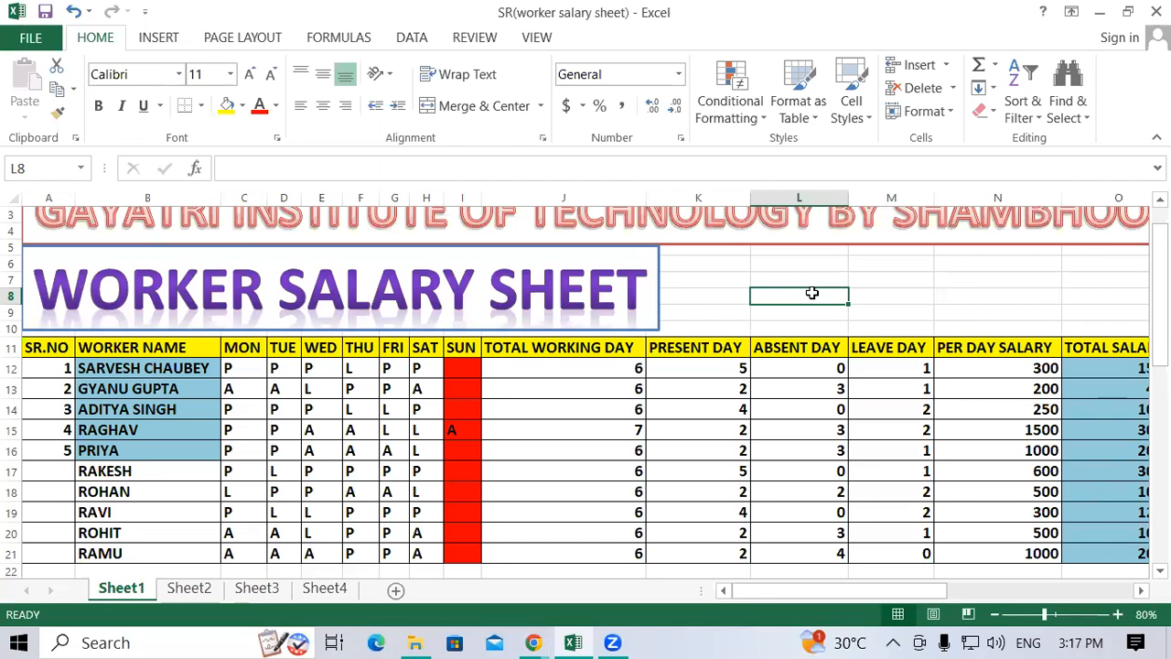
click(761, 274)
click(866, 318)
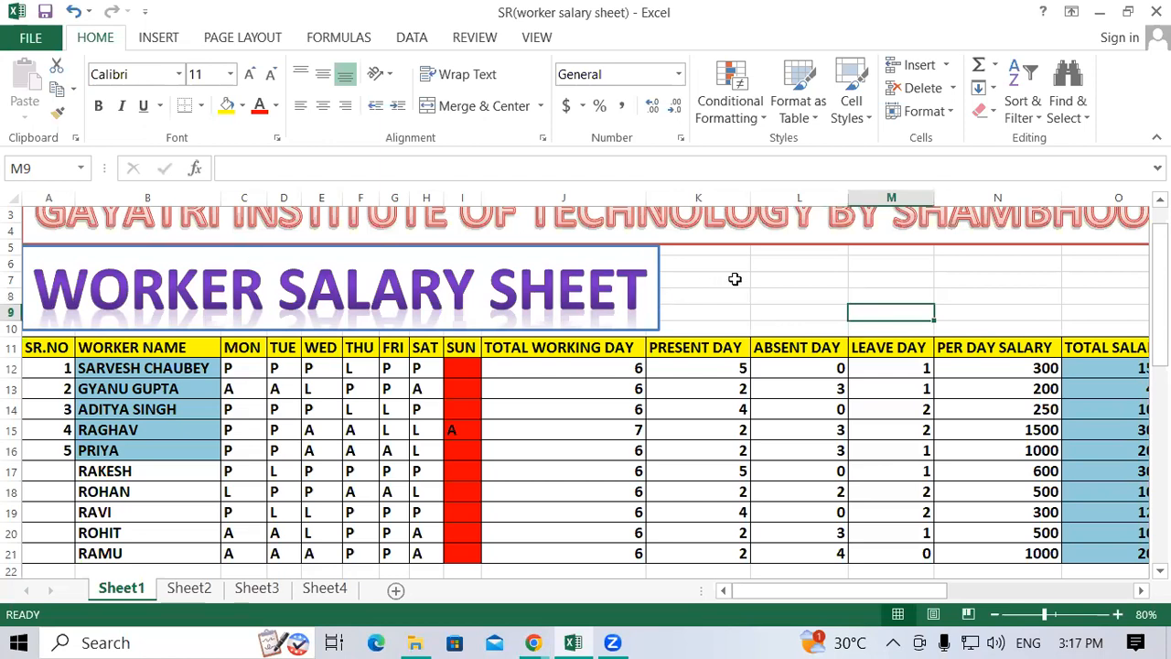
click(768, 276)
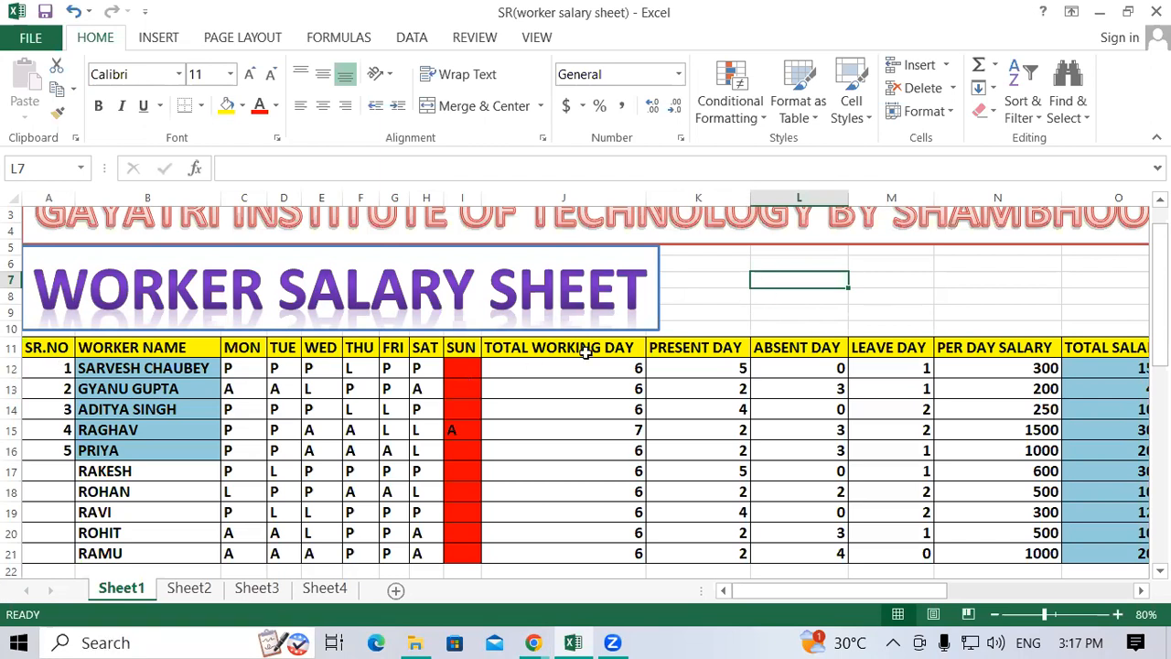
click(716, 292)
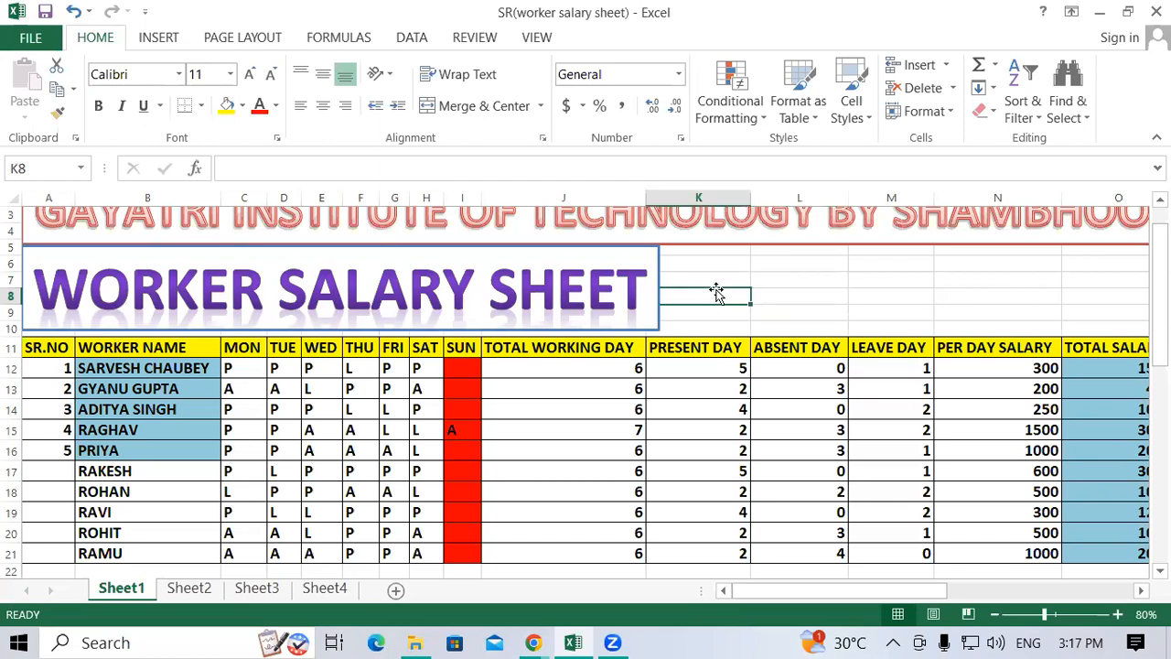
click(806, 277)
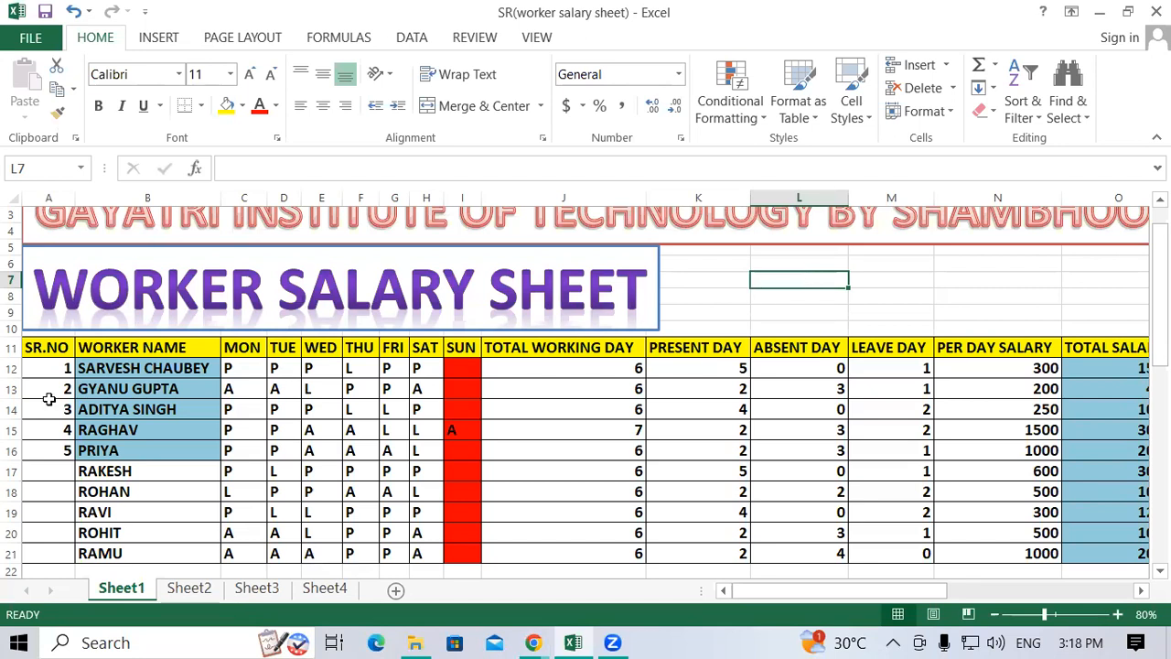
Examine the worker names and their Monday-to-Saturday attendance marks in the salary table.
scroll(113, 289, down, 1)
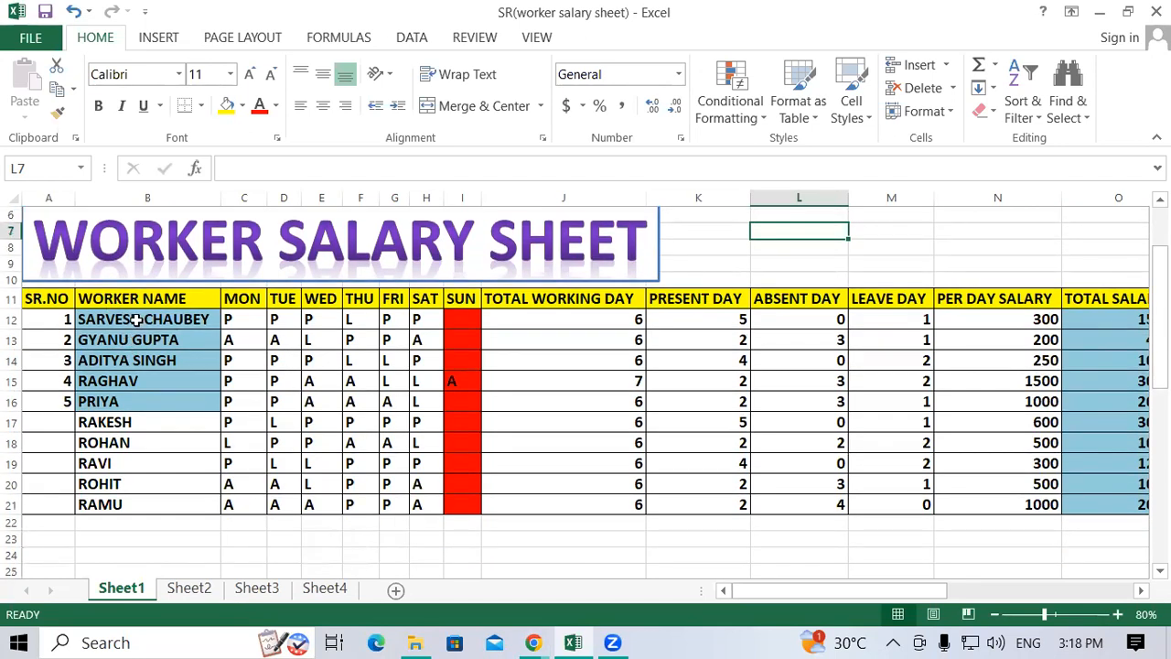
click(136, 319)
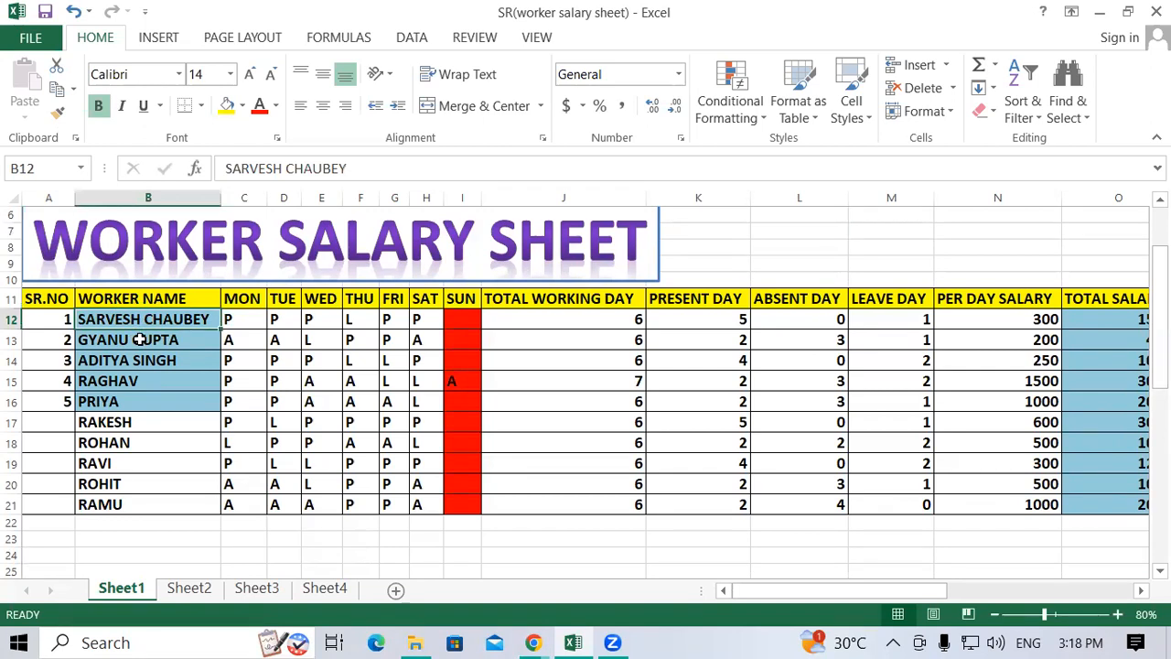
click(139, 338)
click(118, 360)
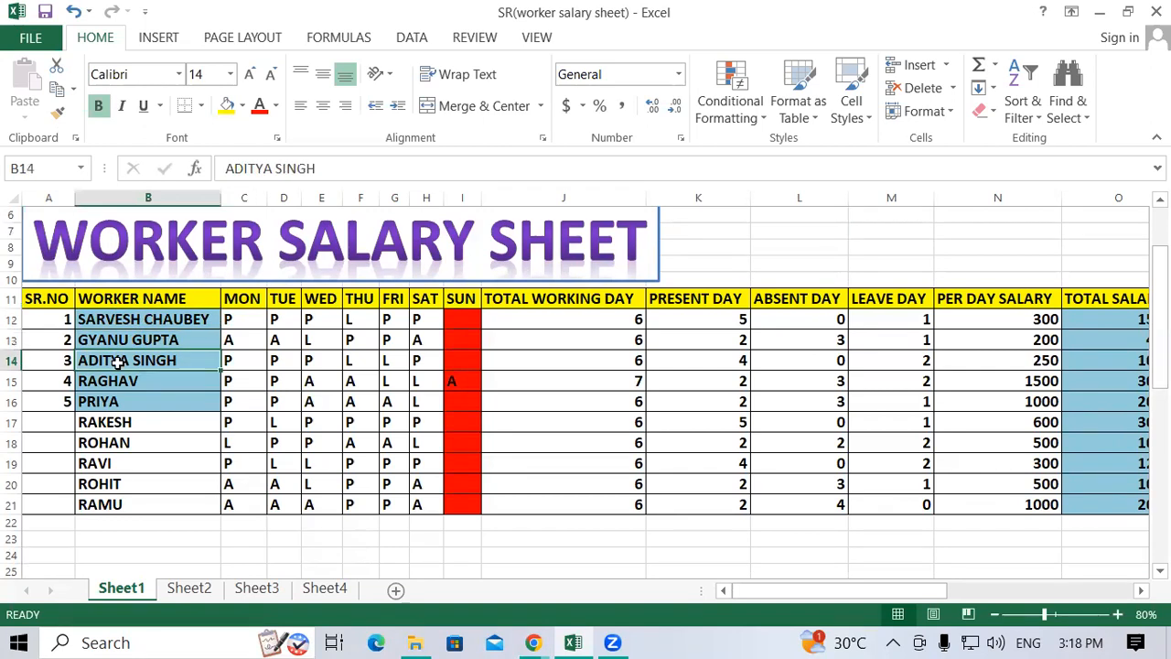
click(117, 382)
drag(124, 320, 119, 504)
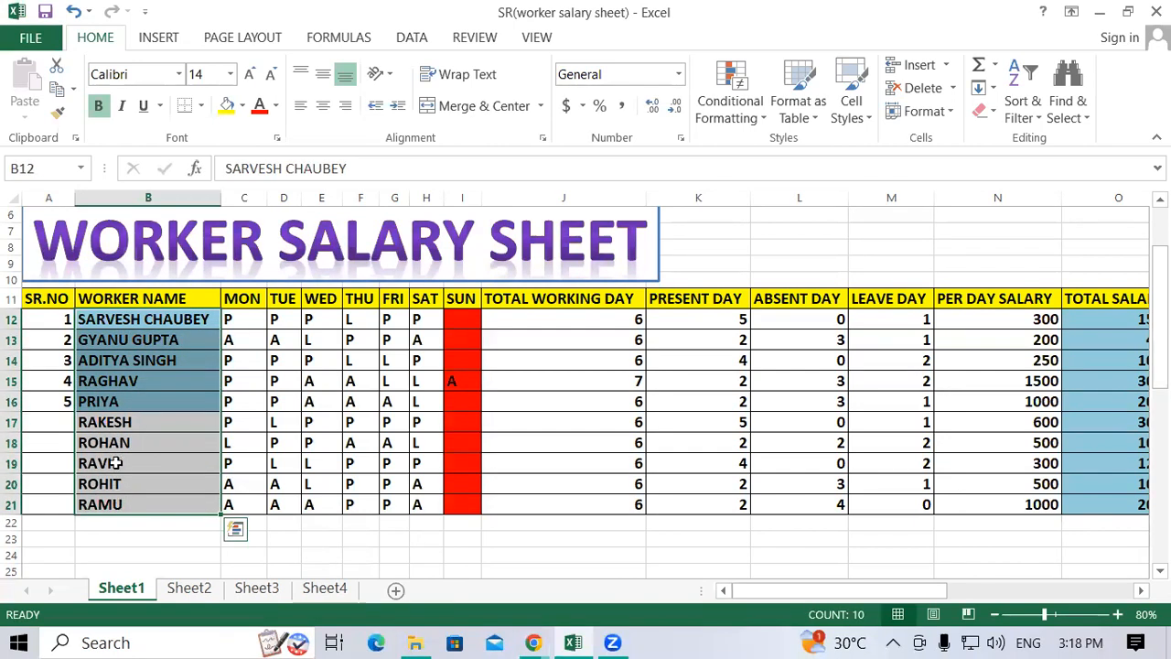
click(249, 300)
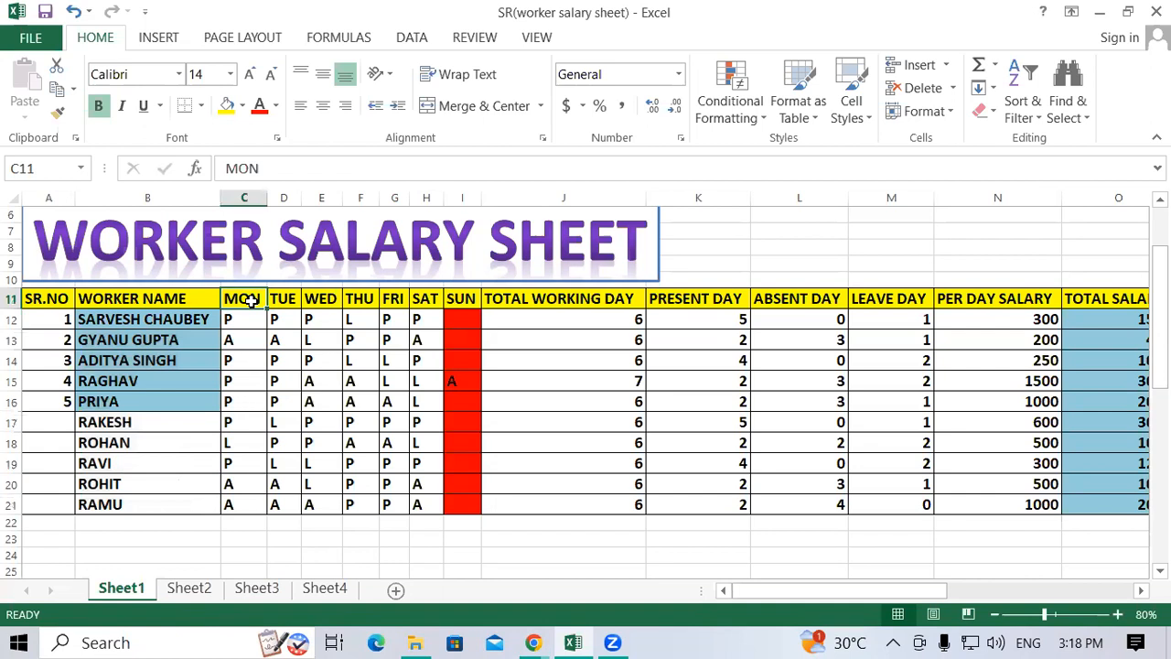
click(230, 501)
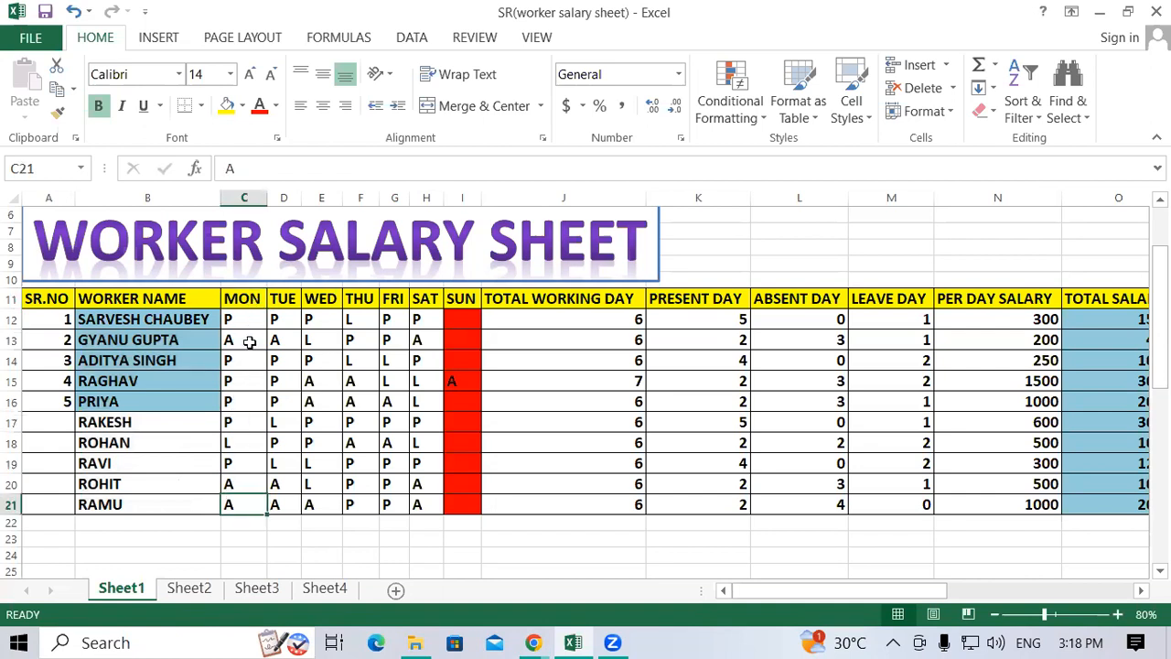
click(242, 319)
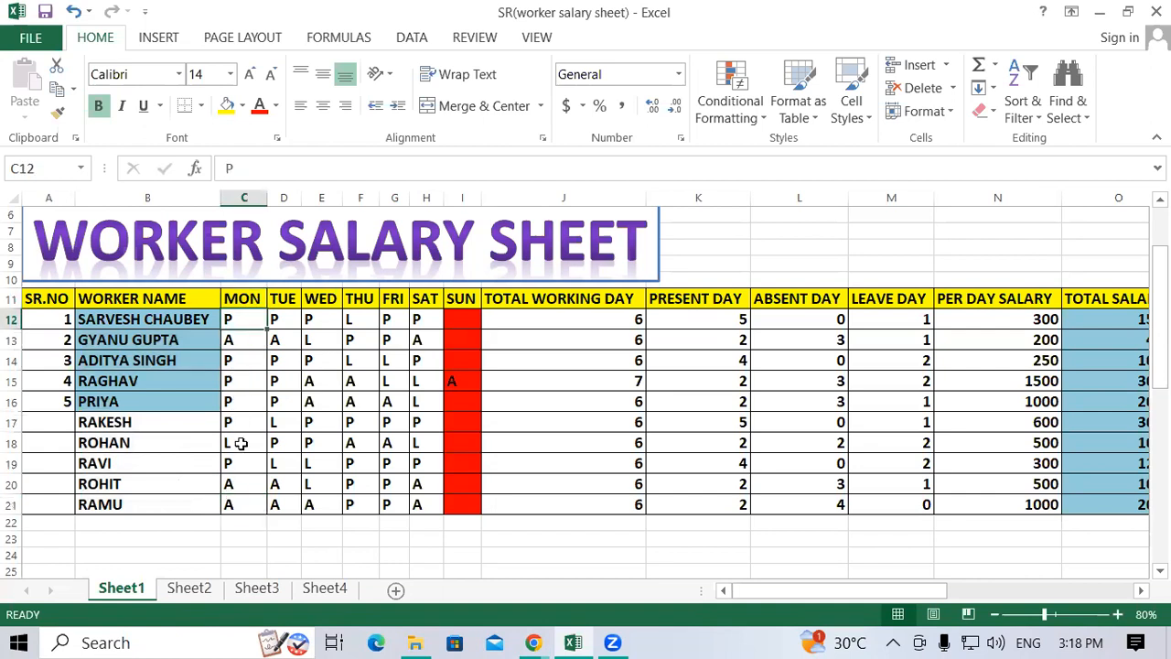
click(245, 341)
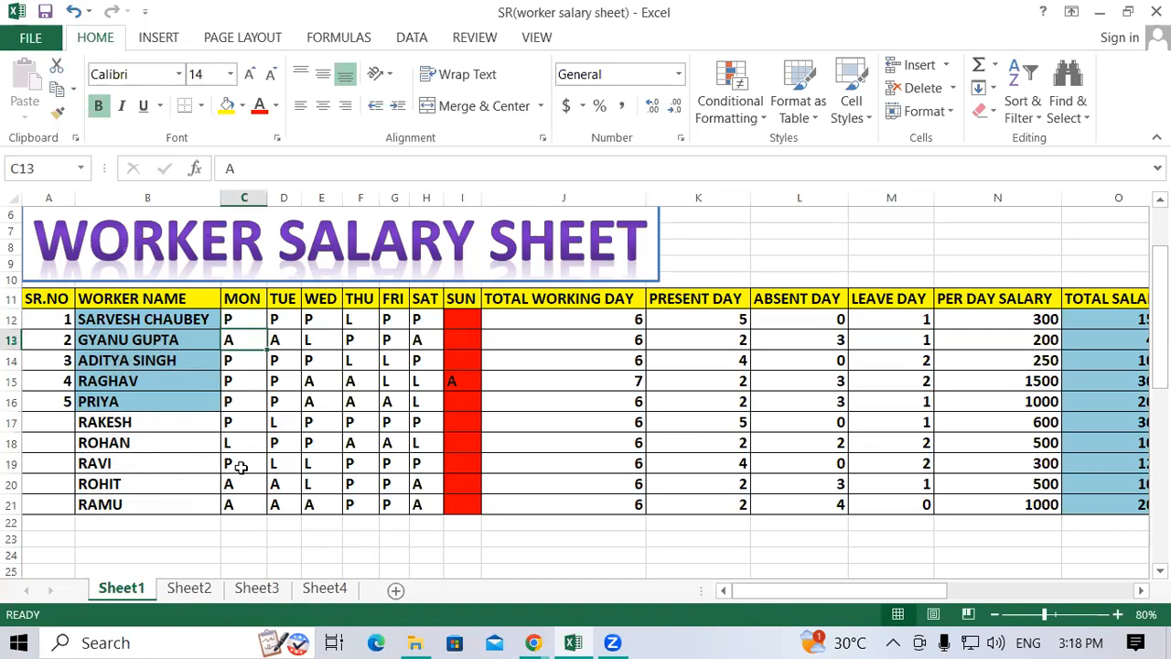
click(319, 342)
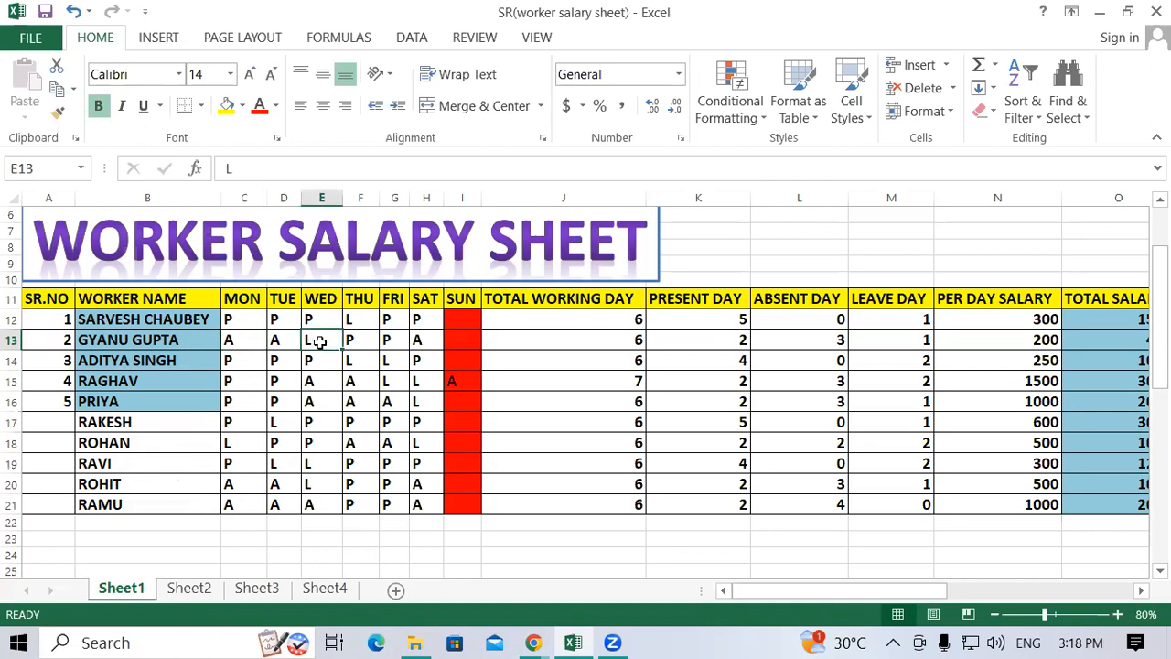
drag(229, 318, 420, 497)
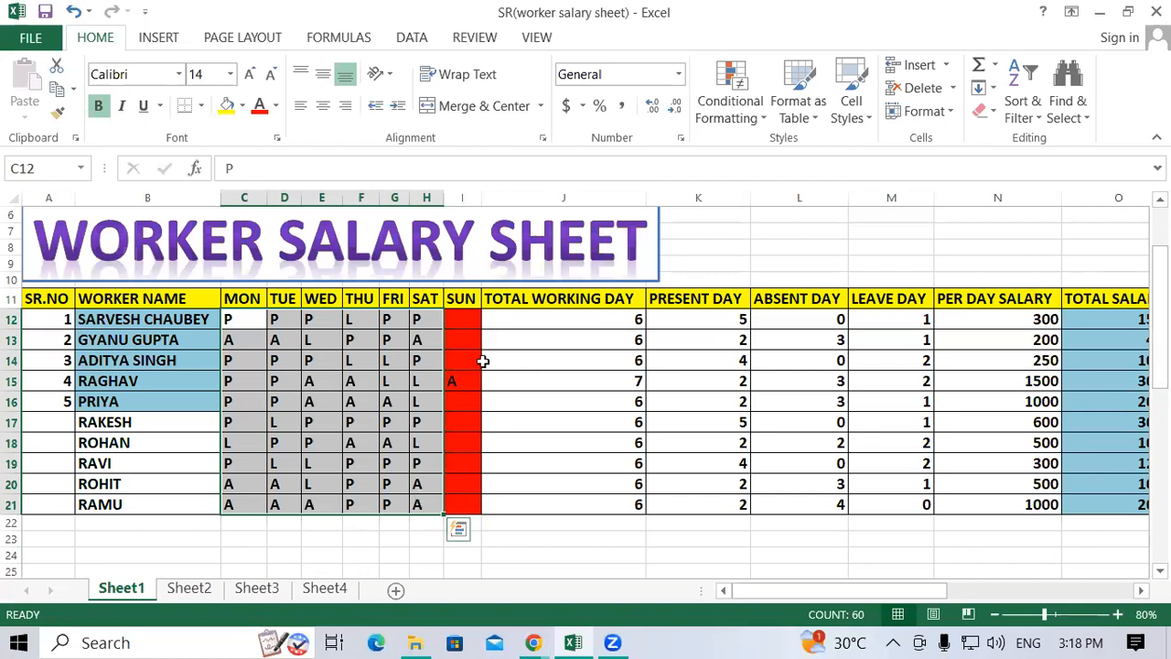
Delete the stray attendance mark in Sunday cell I15.
click(462, 382)
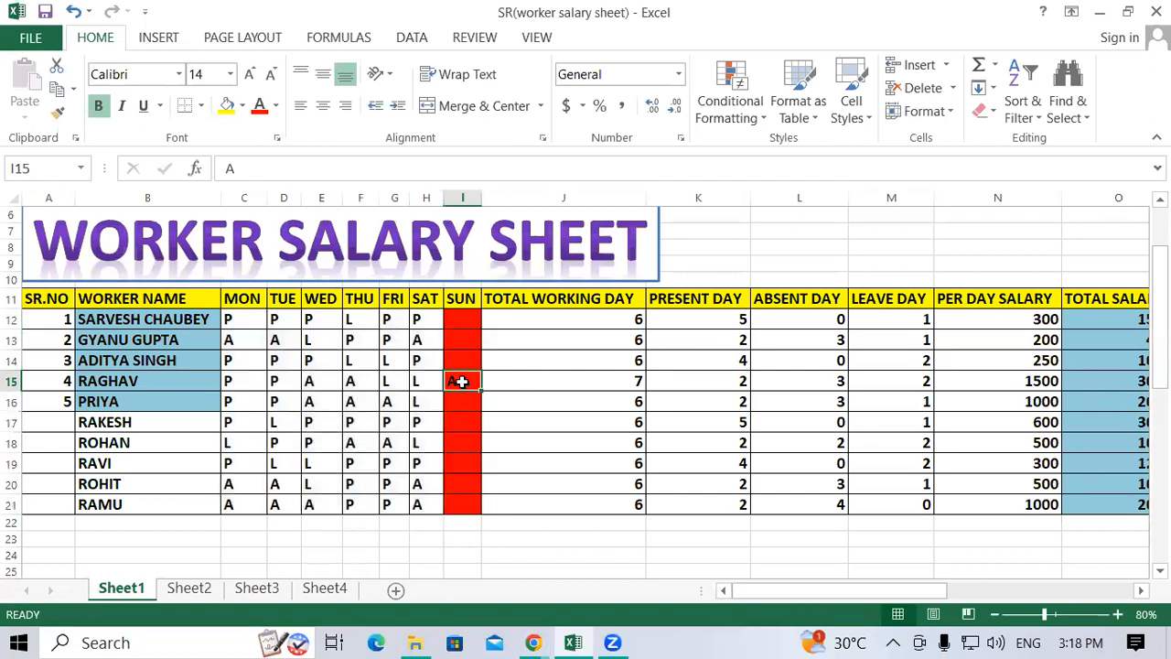
key(Delete)
Review the table's columns one by one, from TOTAL WORKING DAY through TOTAL SALARY.
click(526, 295)
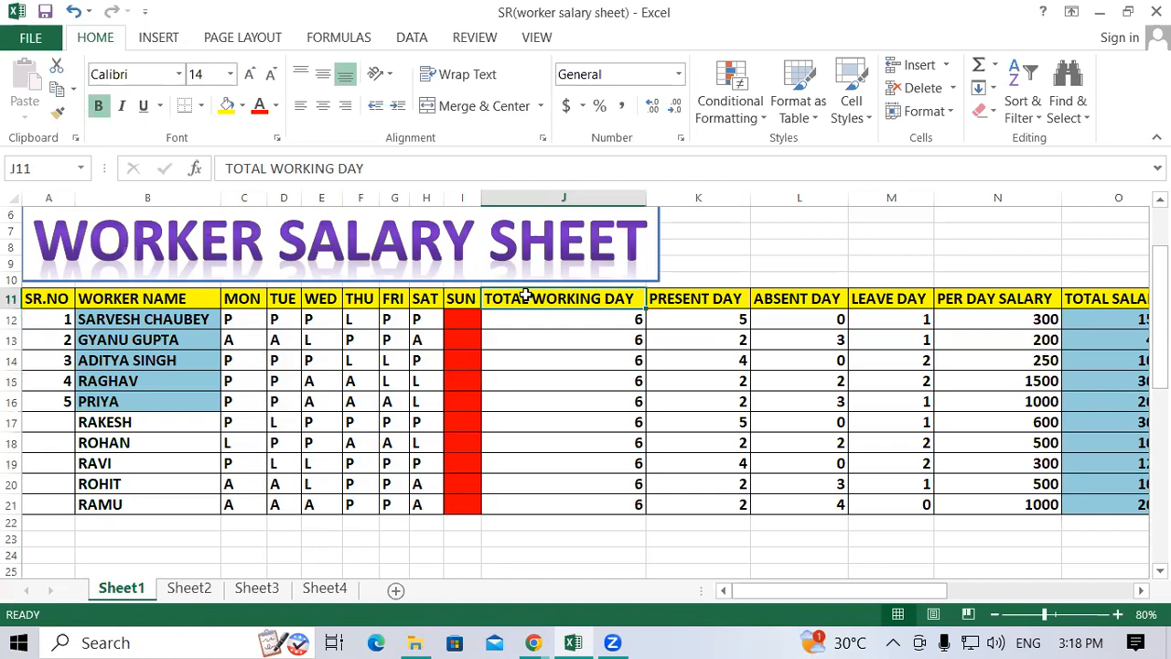
drag(526, 295, 531, 510)
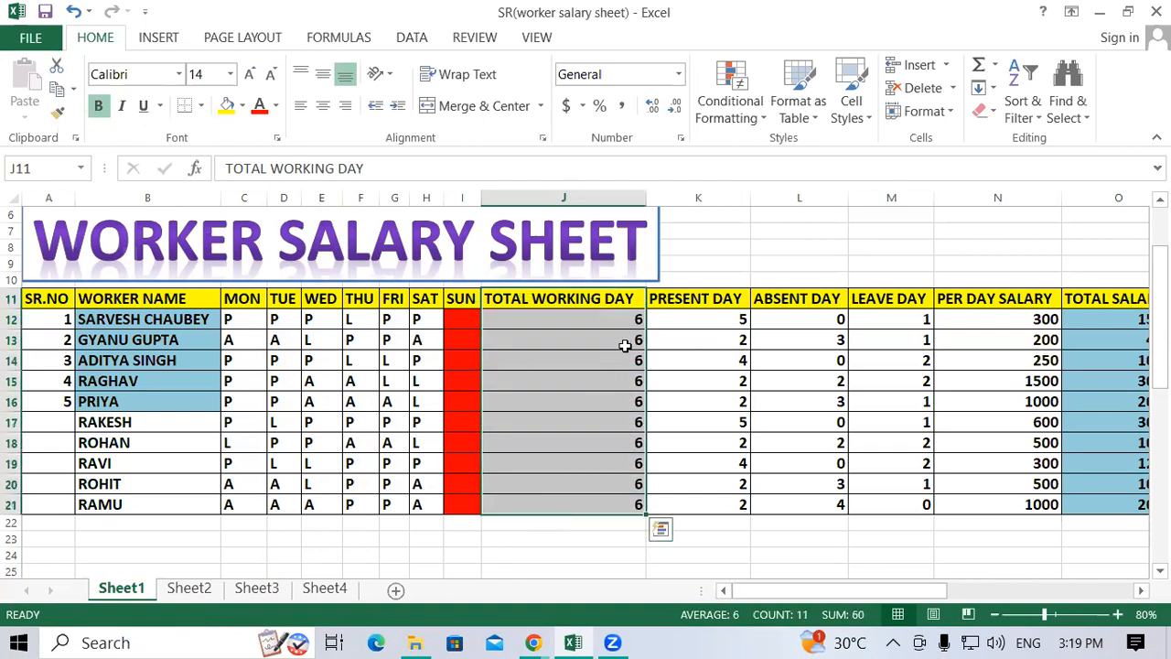
drag(677, 295, 688, 509)
drag(784, 301, 780, 509)
click(888, 300)
drag(886, 302, 877, 520)
drag(967, 295, 1002, 522)
drag(1101, 307, 1129, 501)
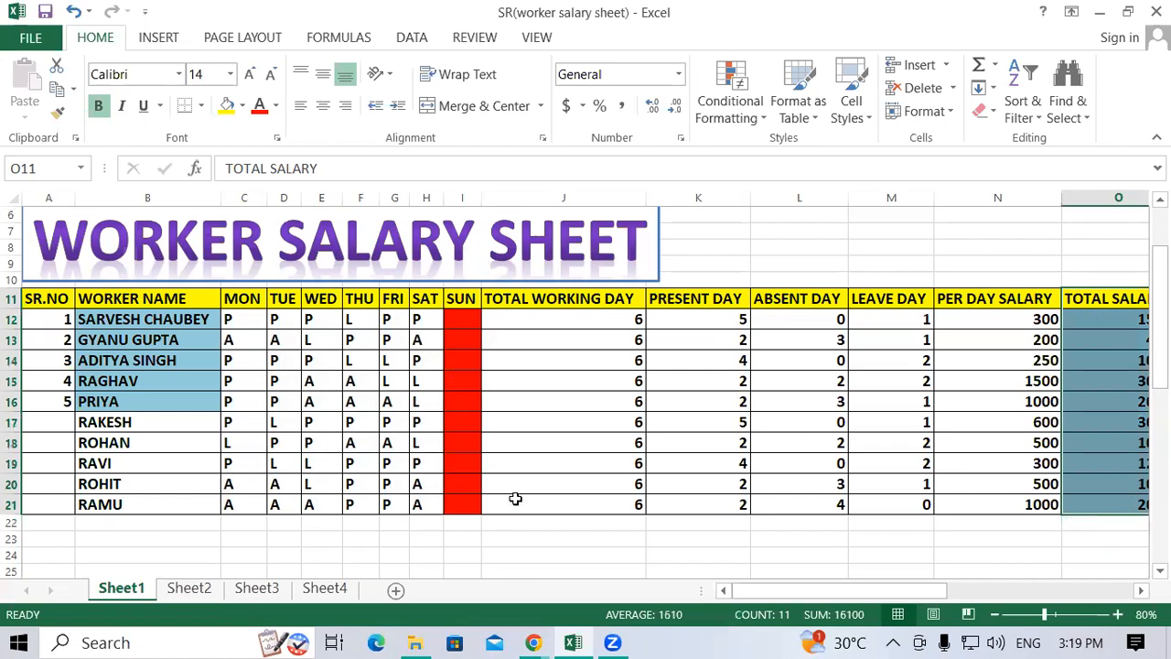
click(674, 538)
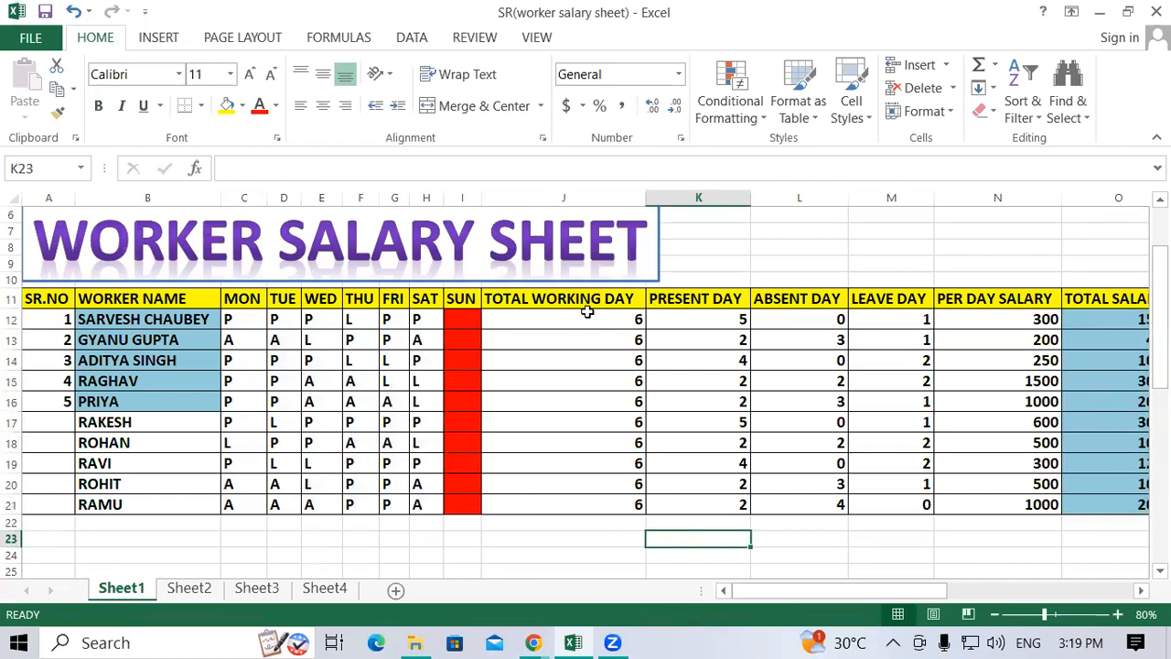
Clear the working, present, absent and leave day values in J12:M21.
drag(572, 313, 896, 502)
key(Delete)
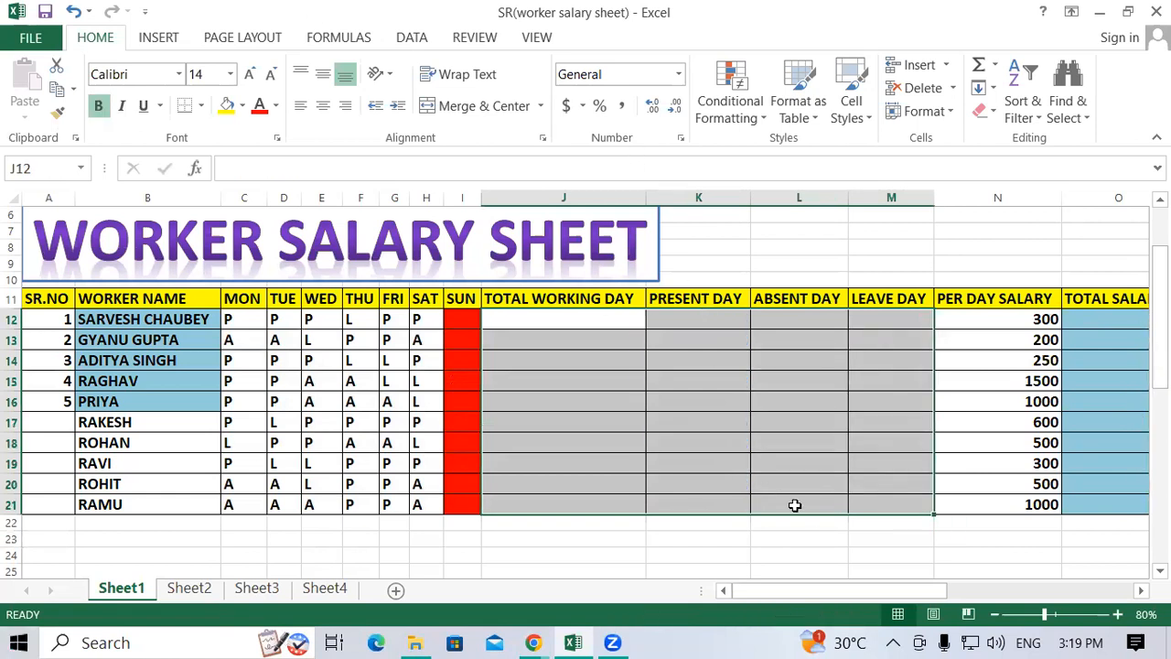
click(831, 524)
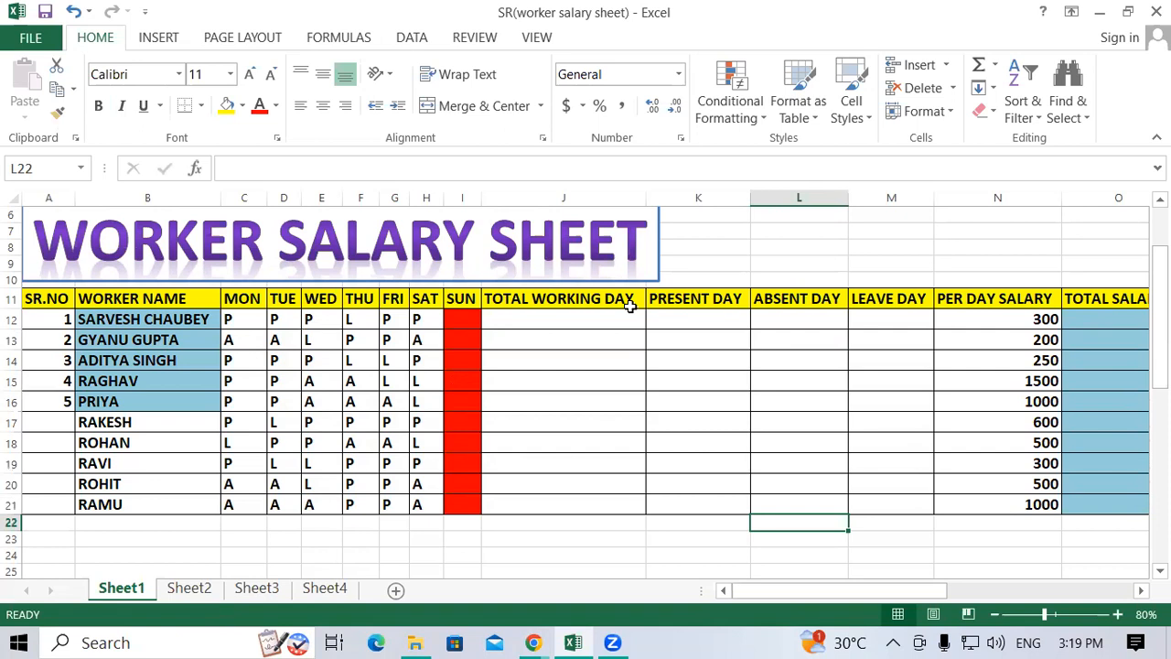
Count the first worker's total working days in J12 with the formula =COUNTA(C12:I12).
click(558, 321)
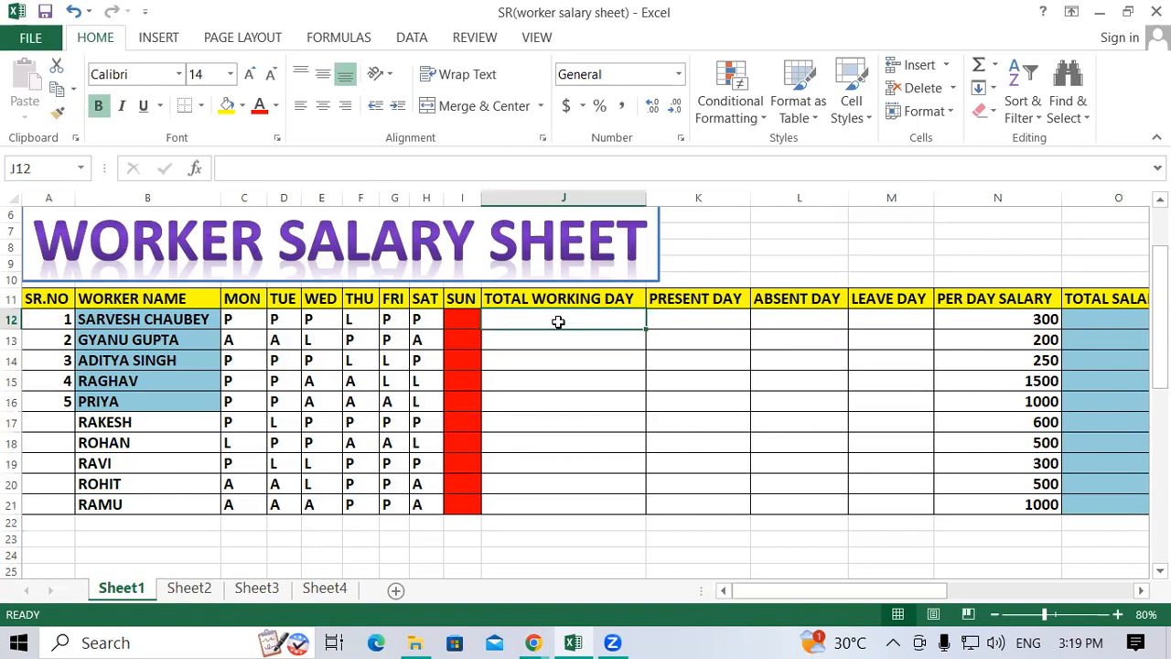
text(=)
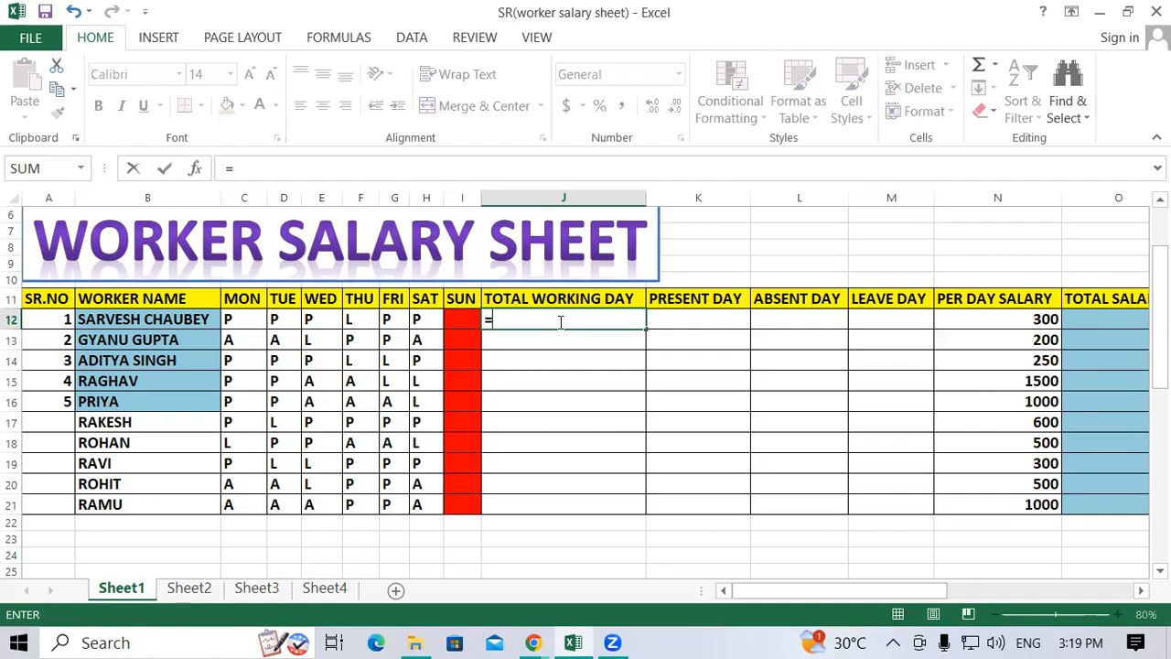
text(Coun)
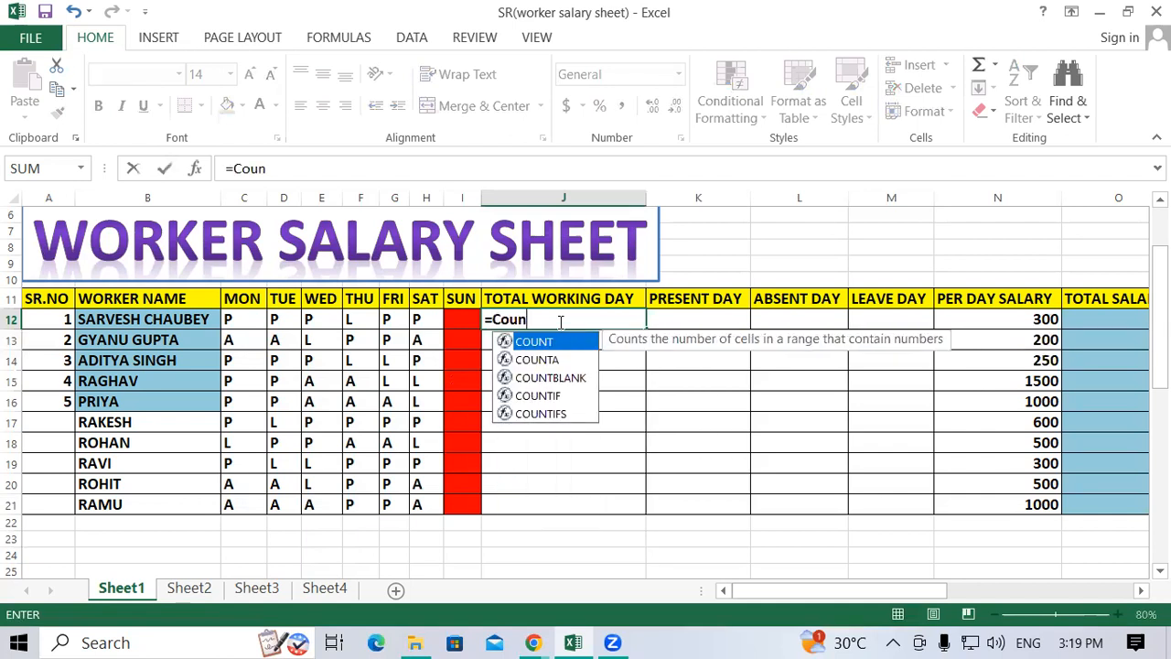
text(ta)
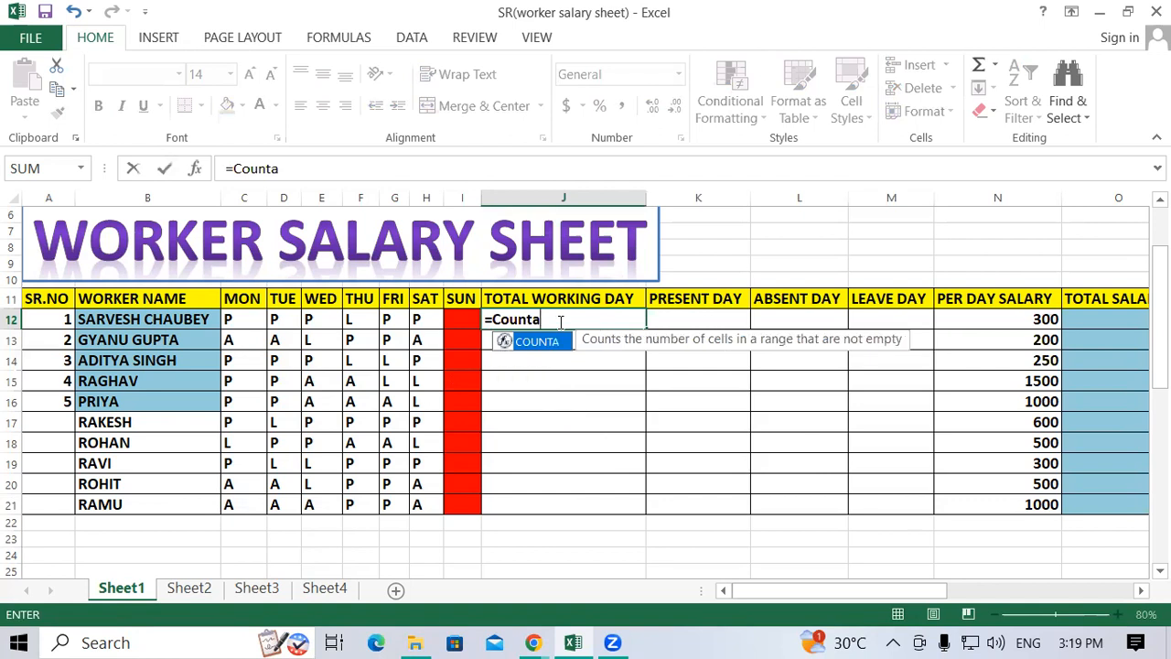
text(()
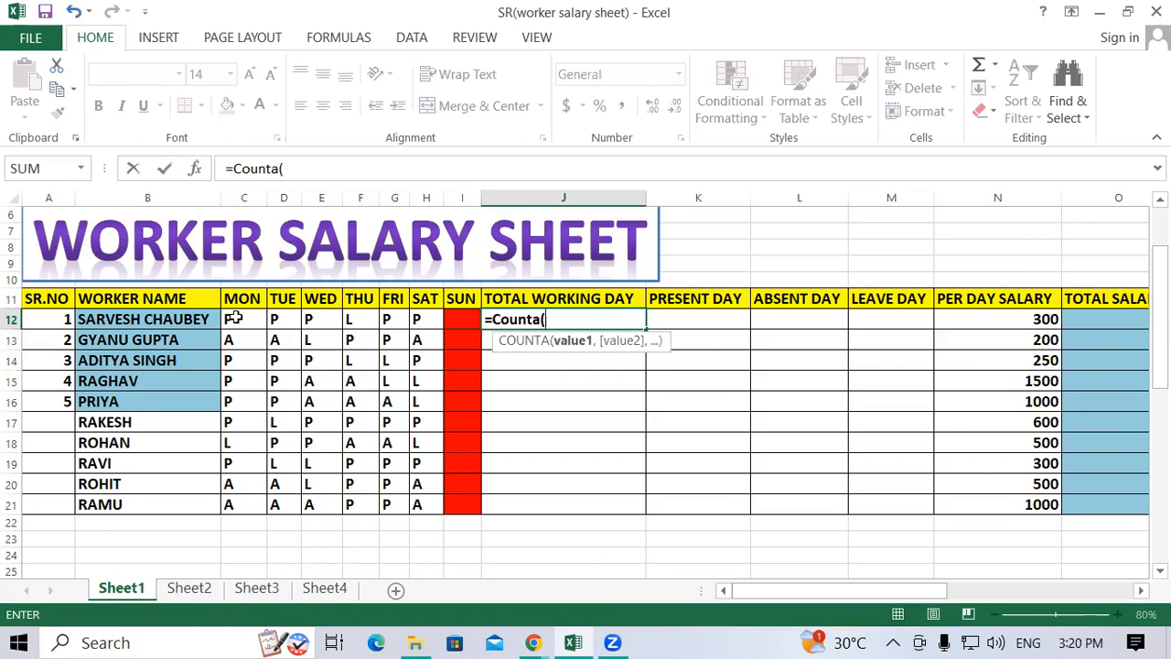
drag(231, 316, 458, 329)
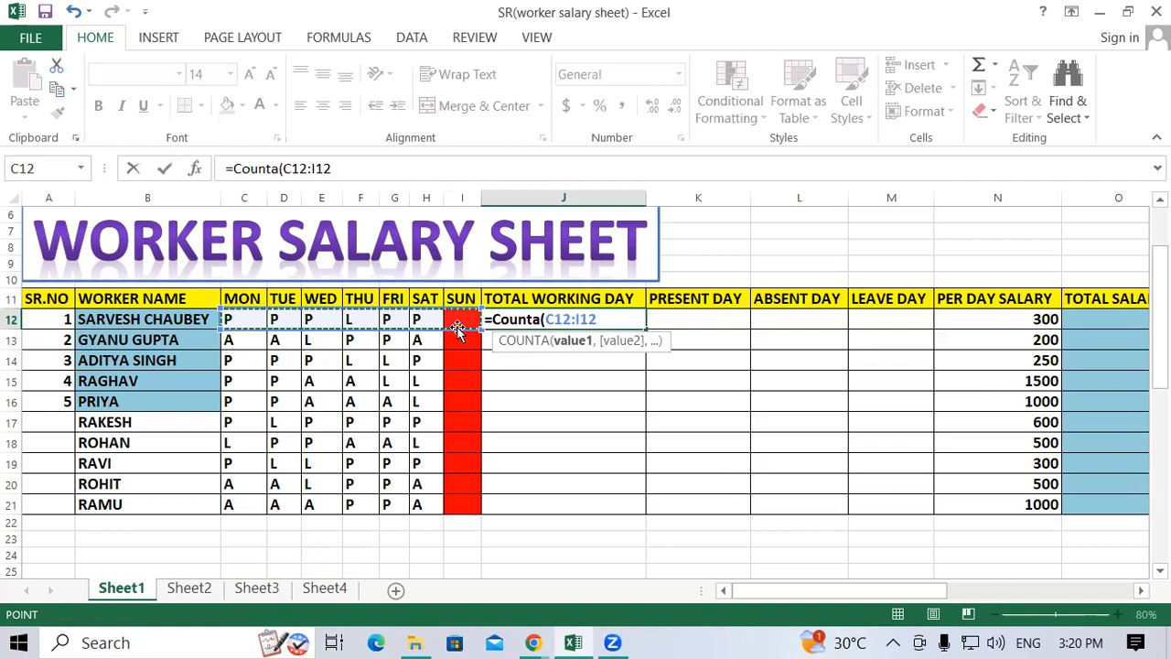
text())
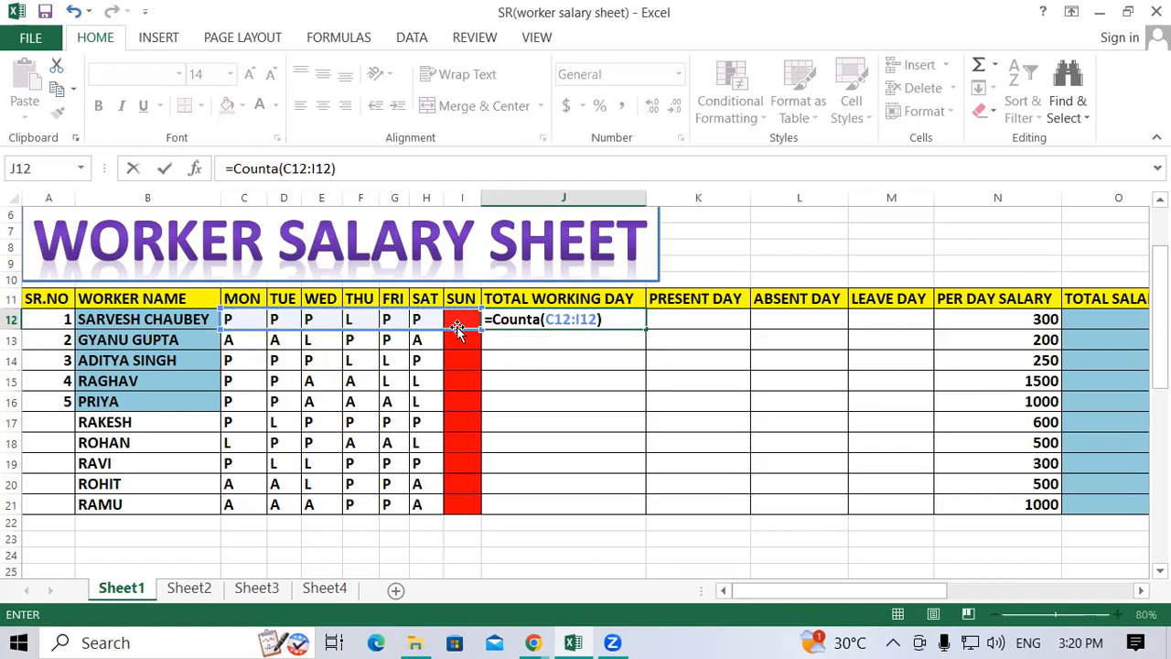
key(Return)
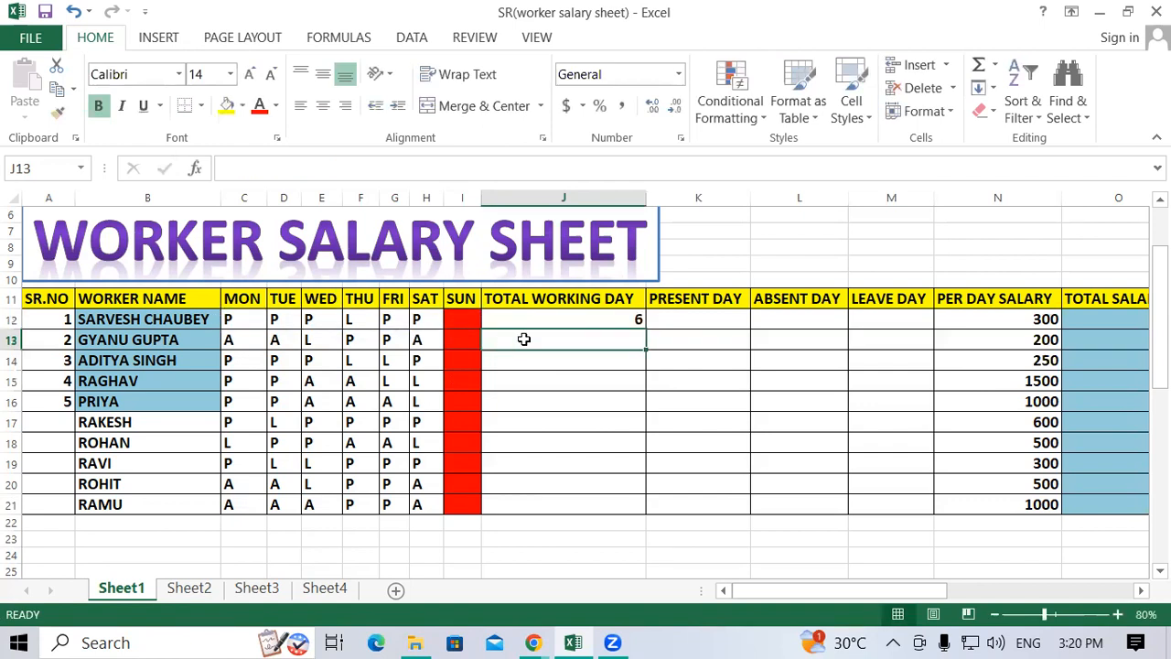
click(594, 319)
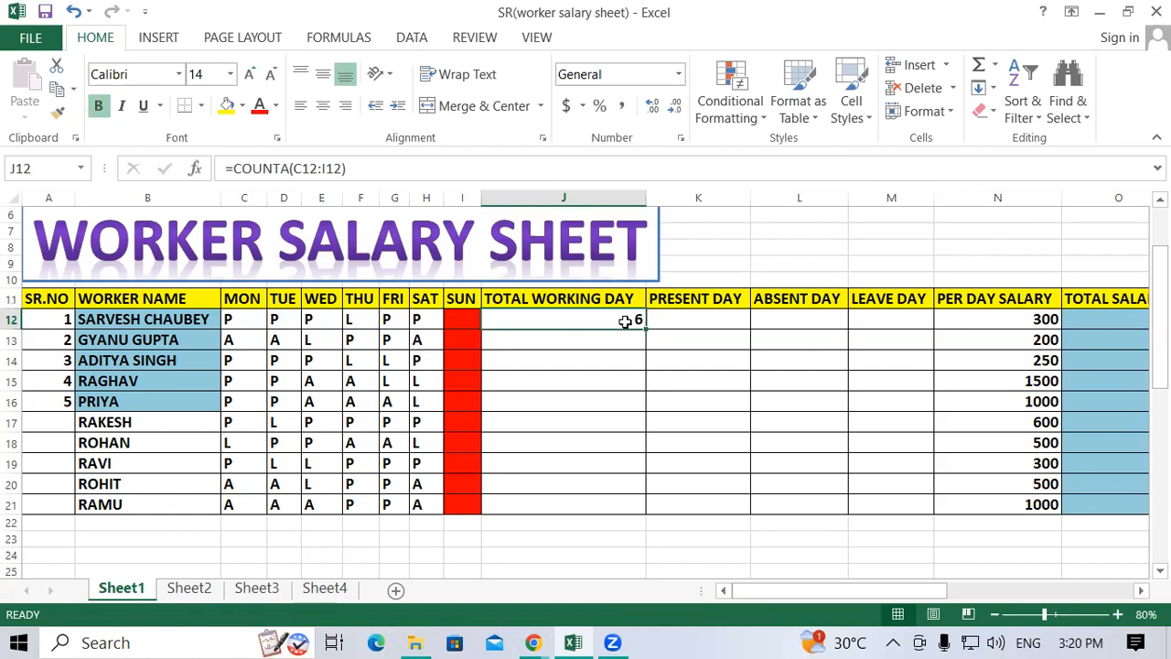
Fill the working-day formula in J12 down to J21, and copy the Saturday marks H12:H21 into the Sunday cells I12:I21.
drag(644, 328, 683, 513)
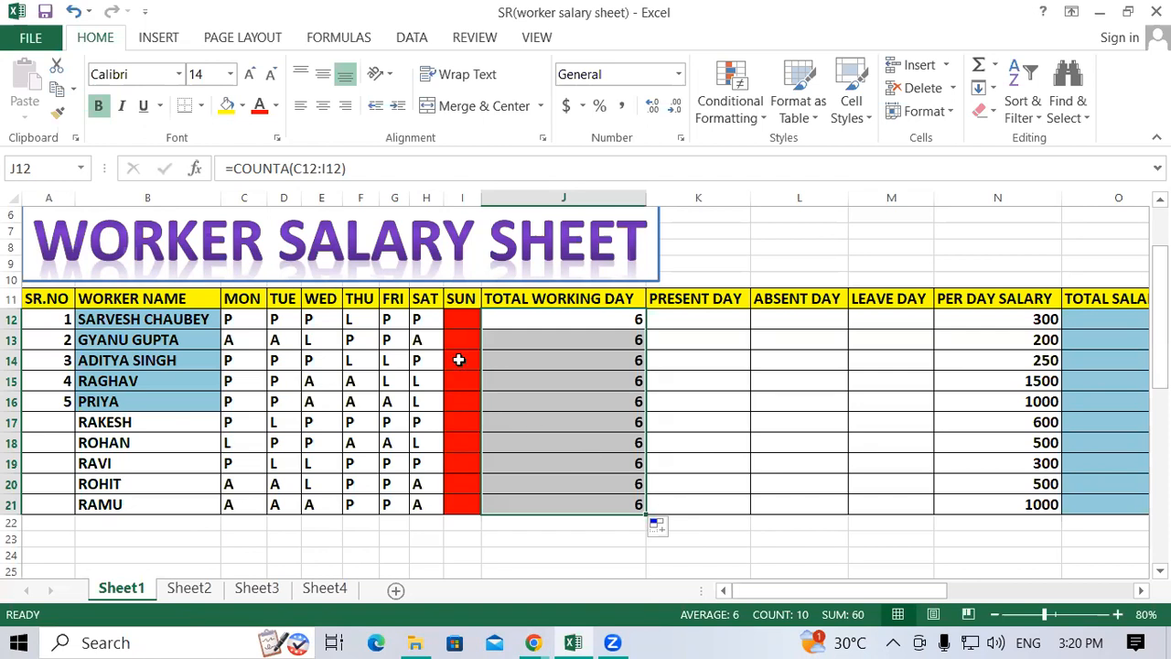
drag(462, 318, 460, 513)
drag(417, 320, 428, 503)
key(ctrl+c)
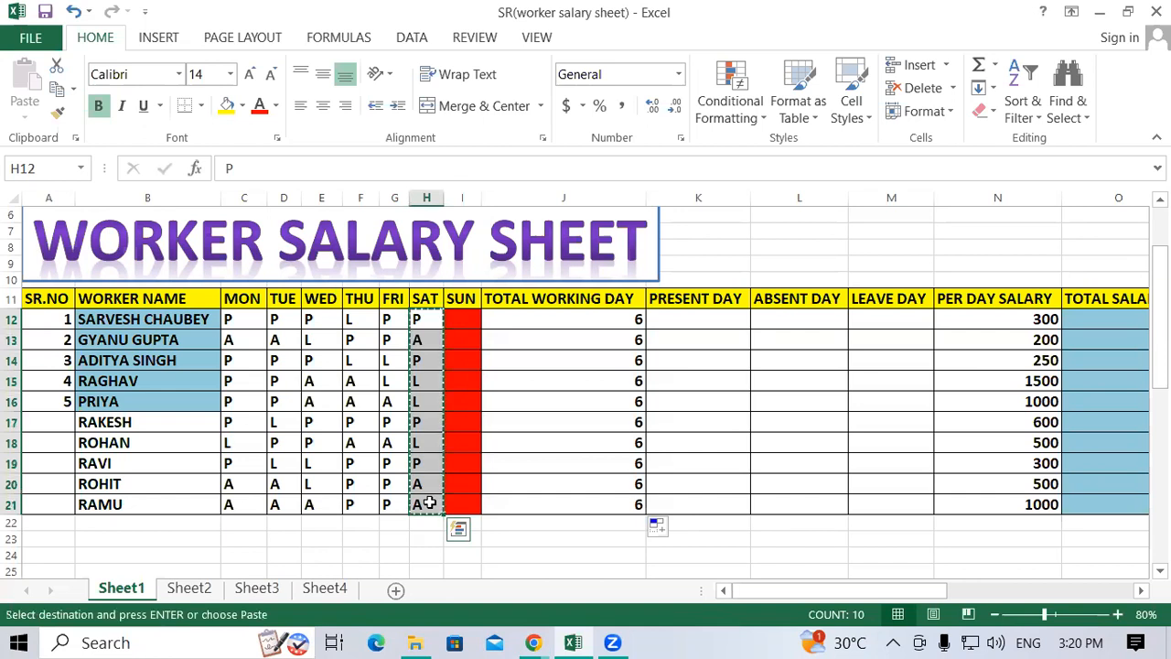
click(463, 317)
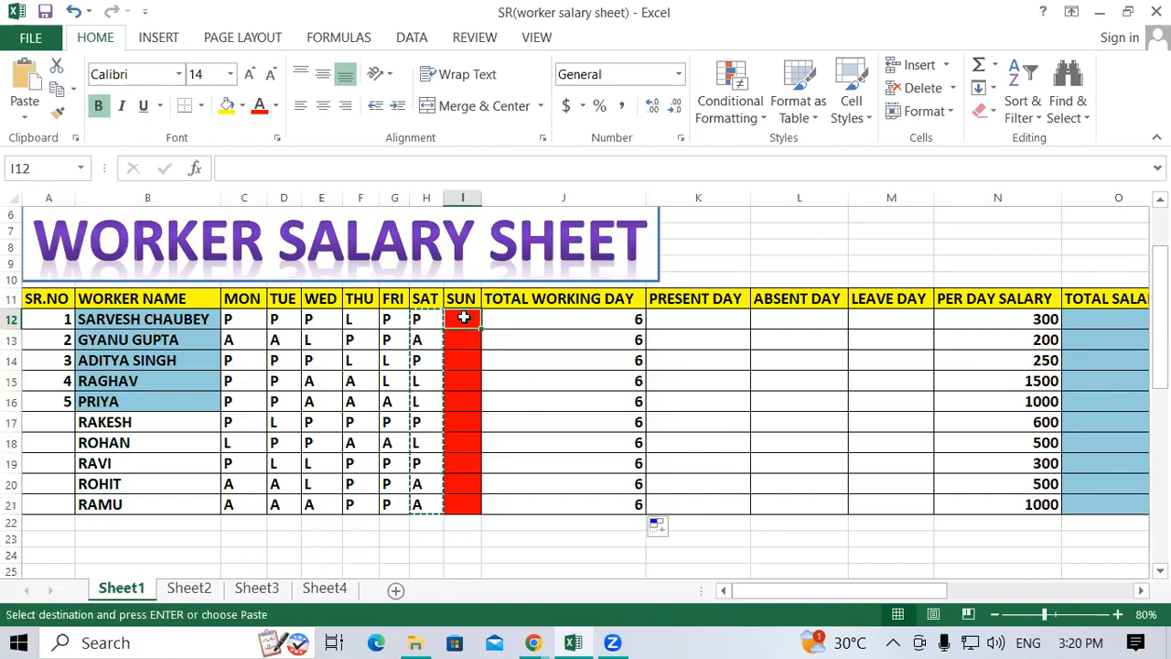
key(ctrl+v)
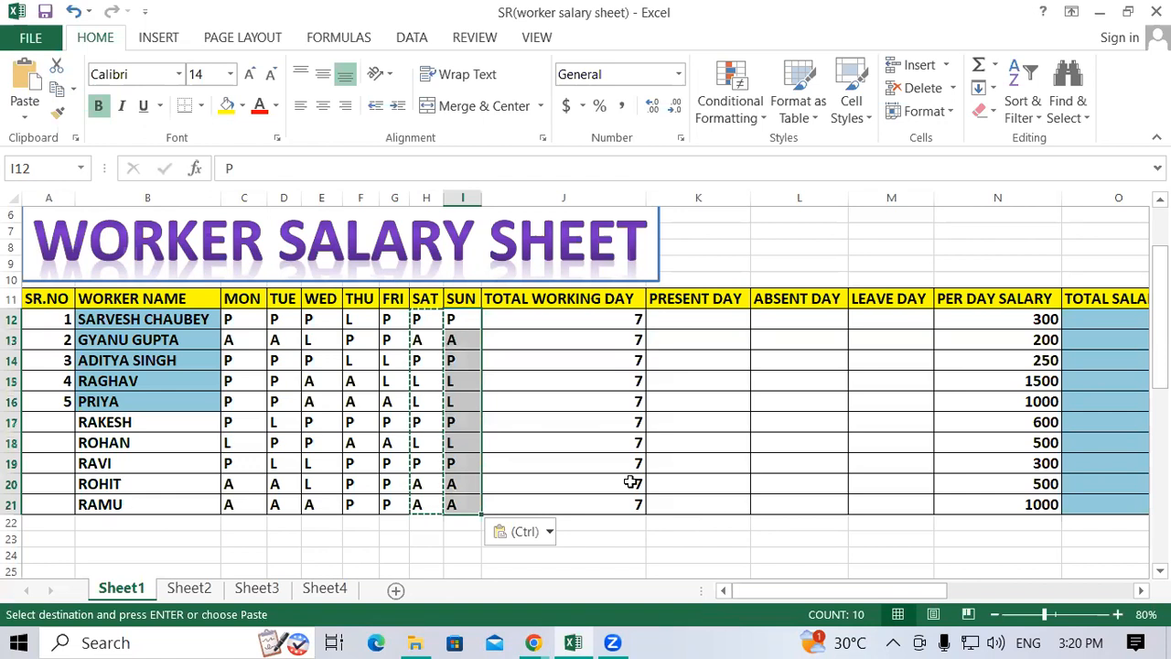
Examine the attendance marks in the day columns and the range used by the COUNTA formula in J12.
drag(460, 316, 457, 501)
click(566, 319)
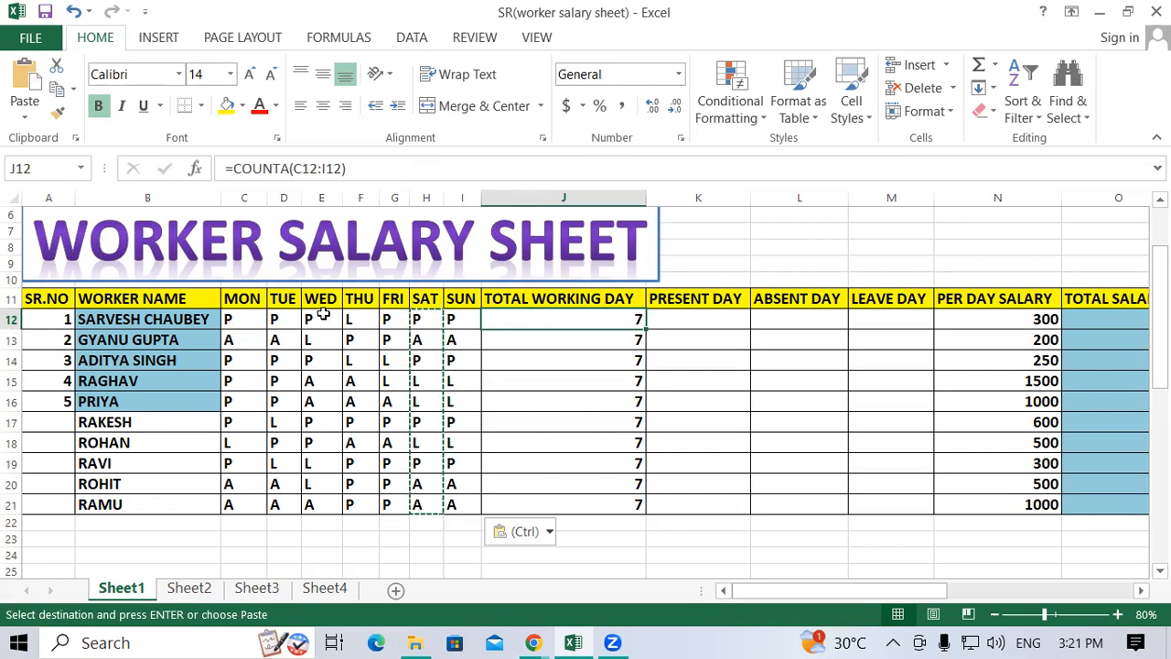
click(245, 318)
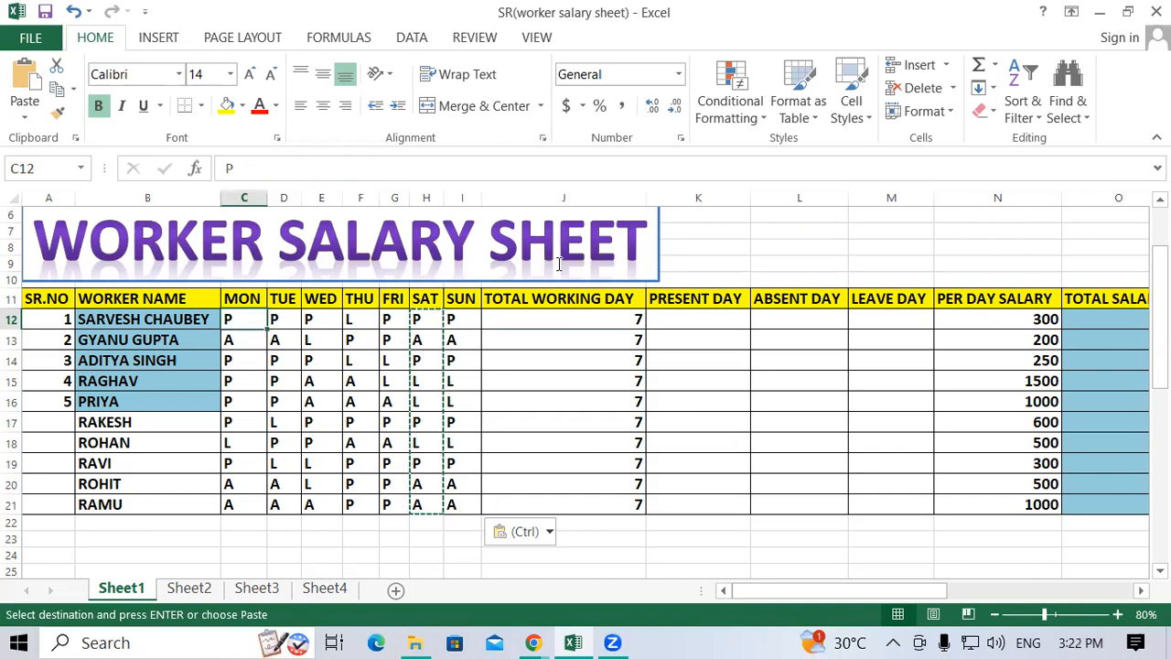
click(535, 316)
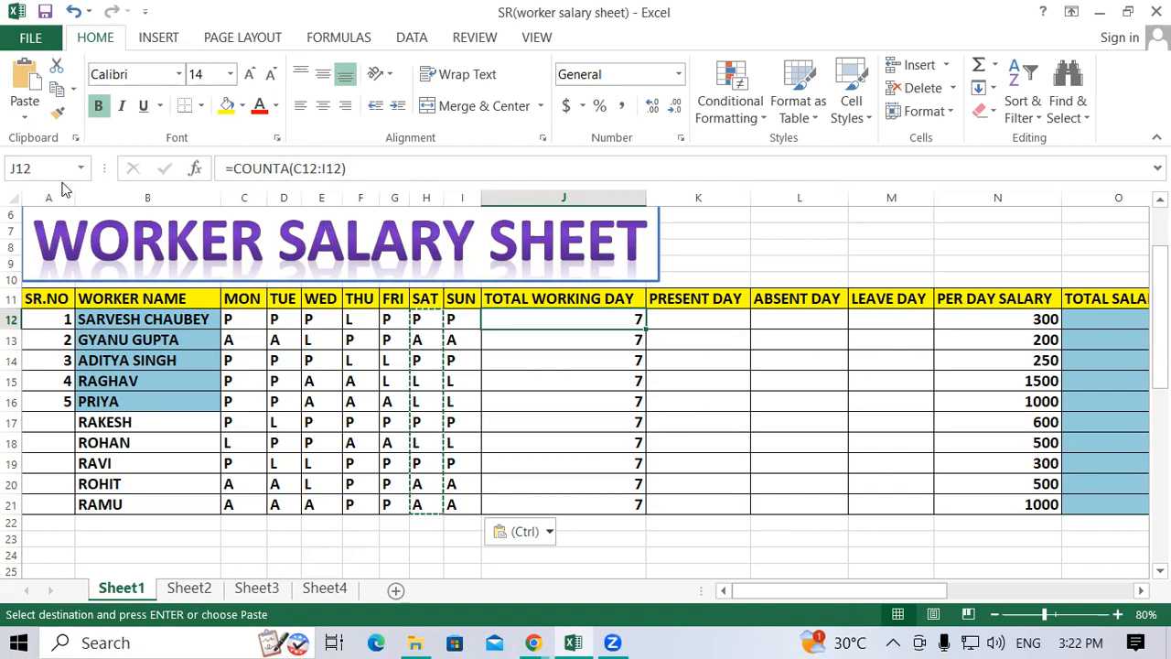
drag(243, 319, 249, 505)
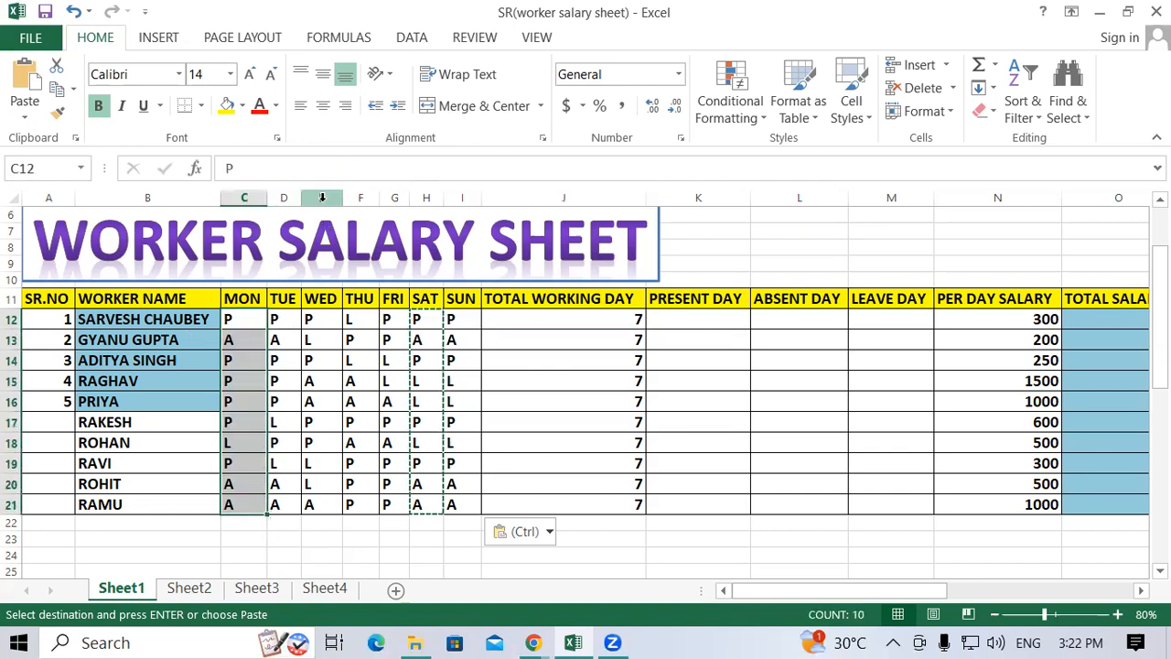
click(570, 335)
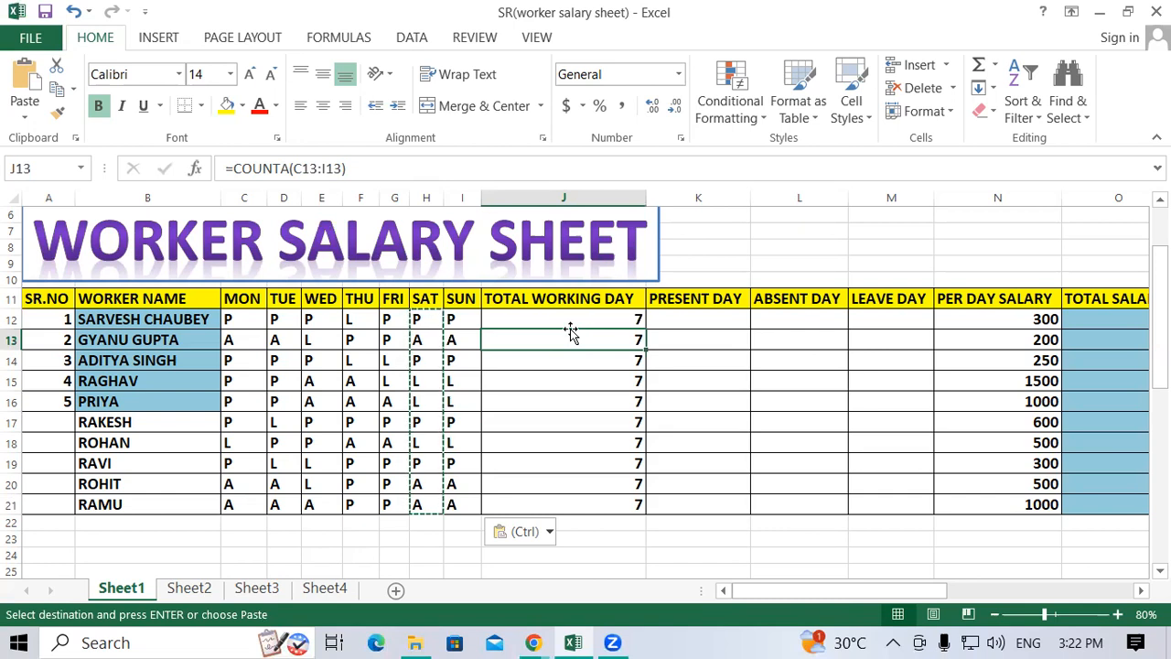
click(587, 323)
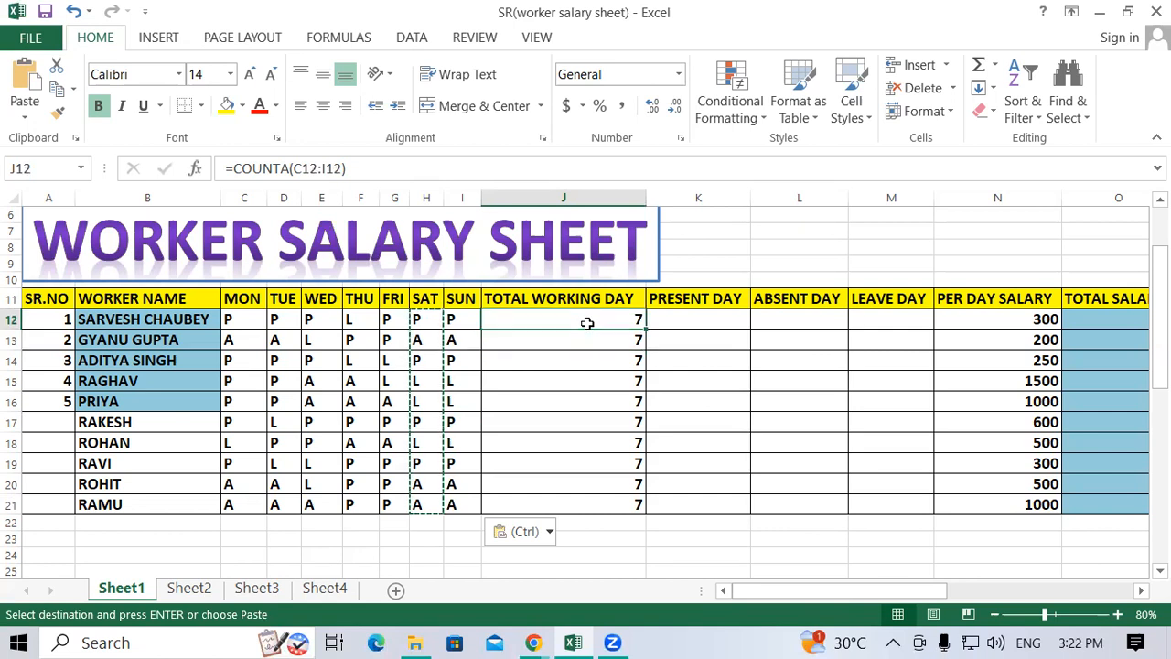
double_click(574, 320)
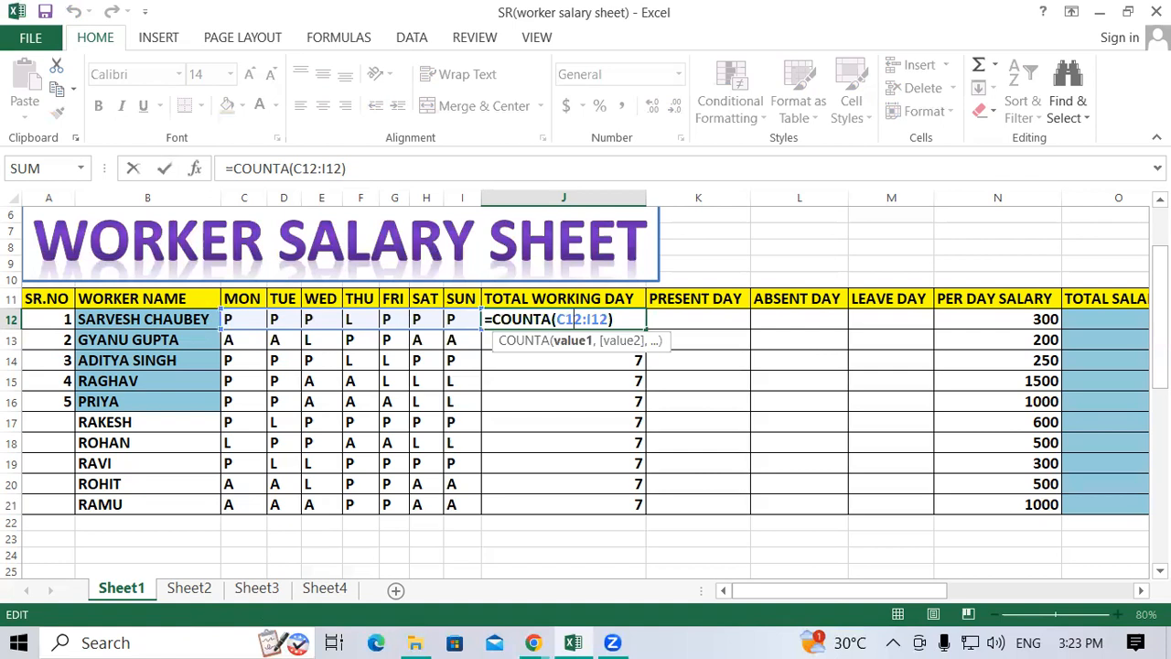
key(Return)
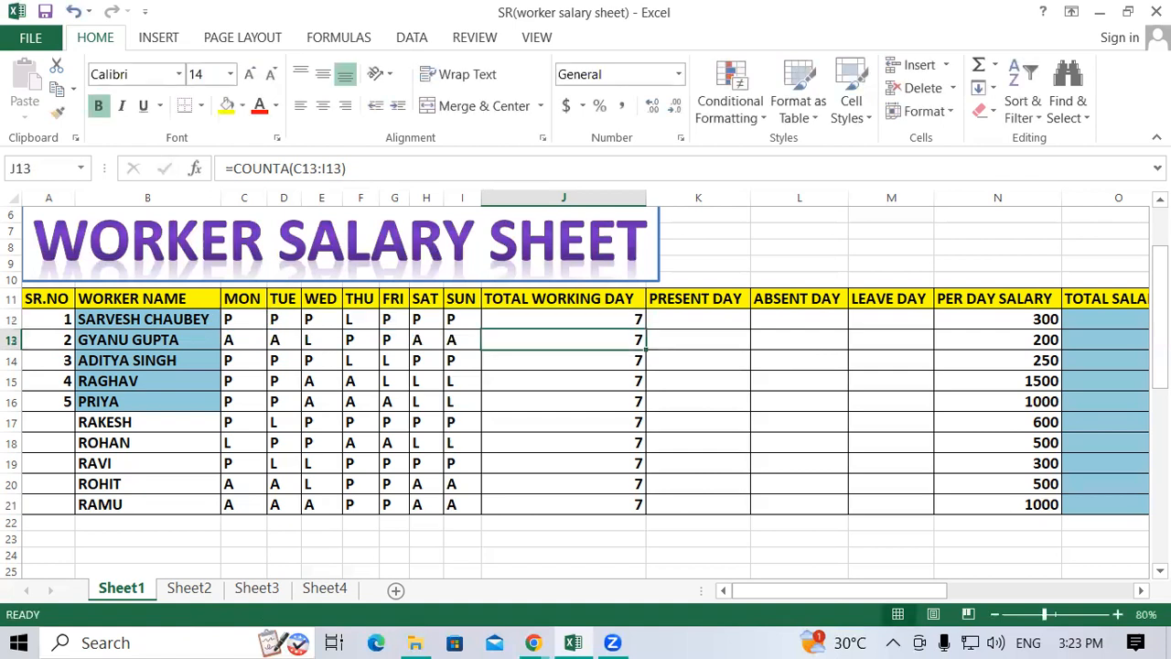
Launch Notepad through the Run dialog and maximize its window.
key(super+r)
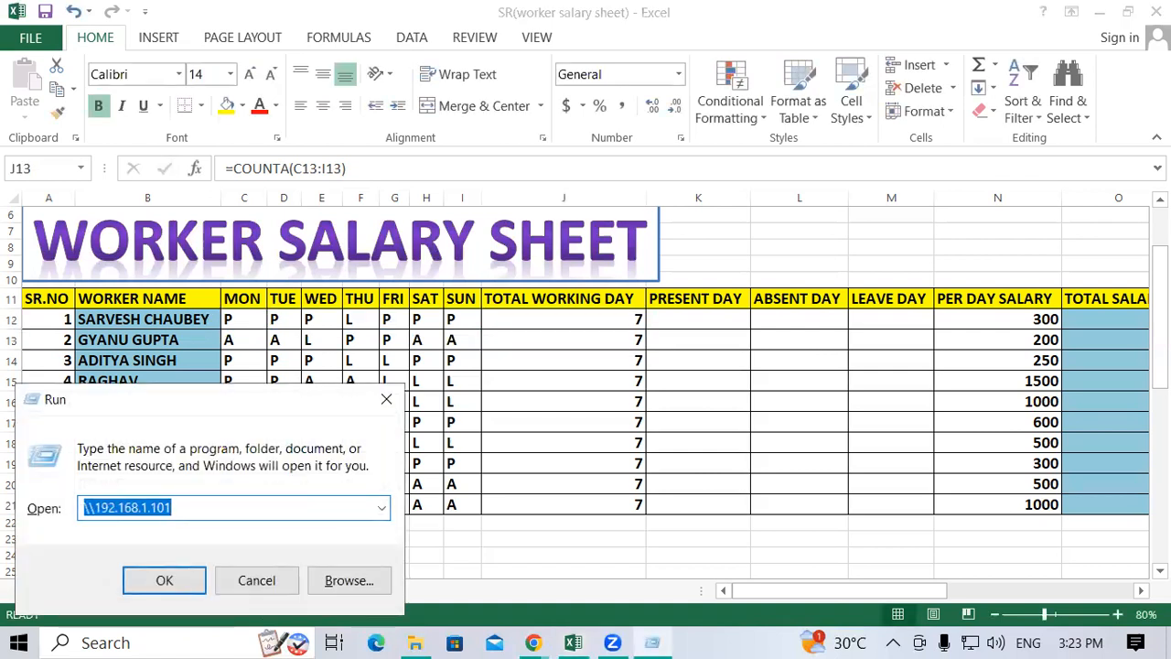
text(no)
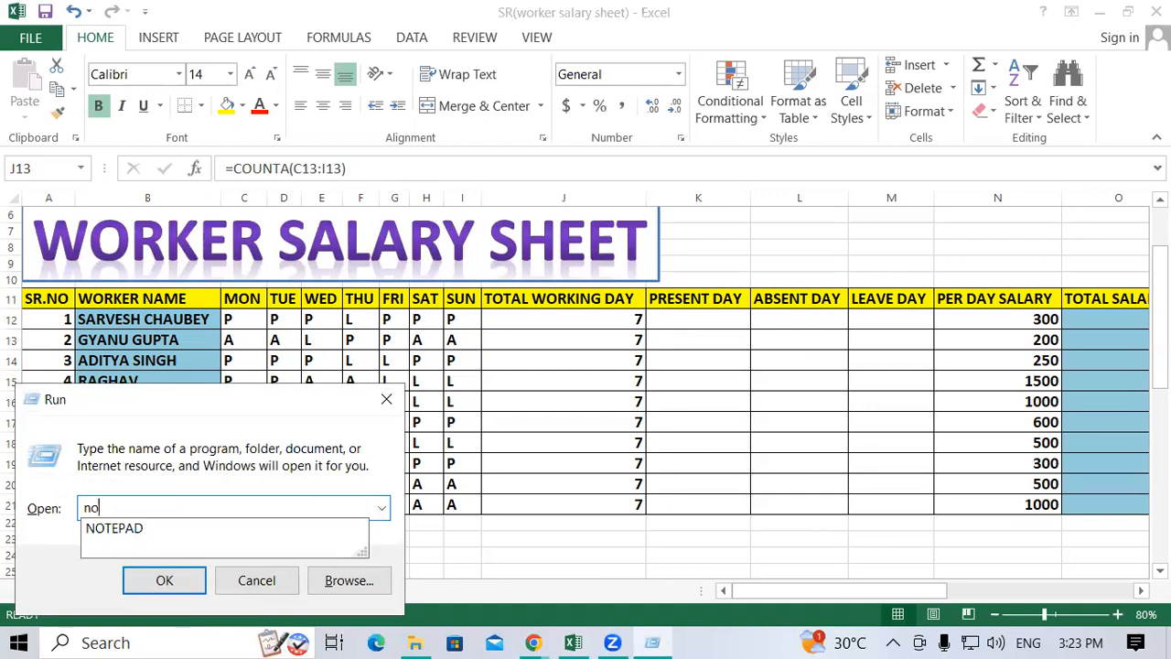
key(Down)
key(Return)
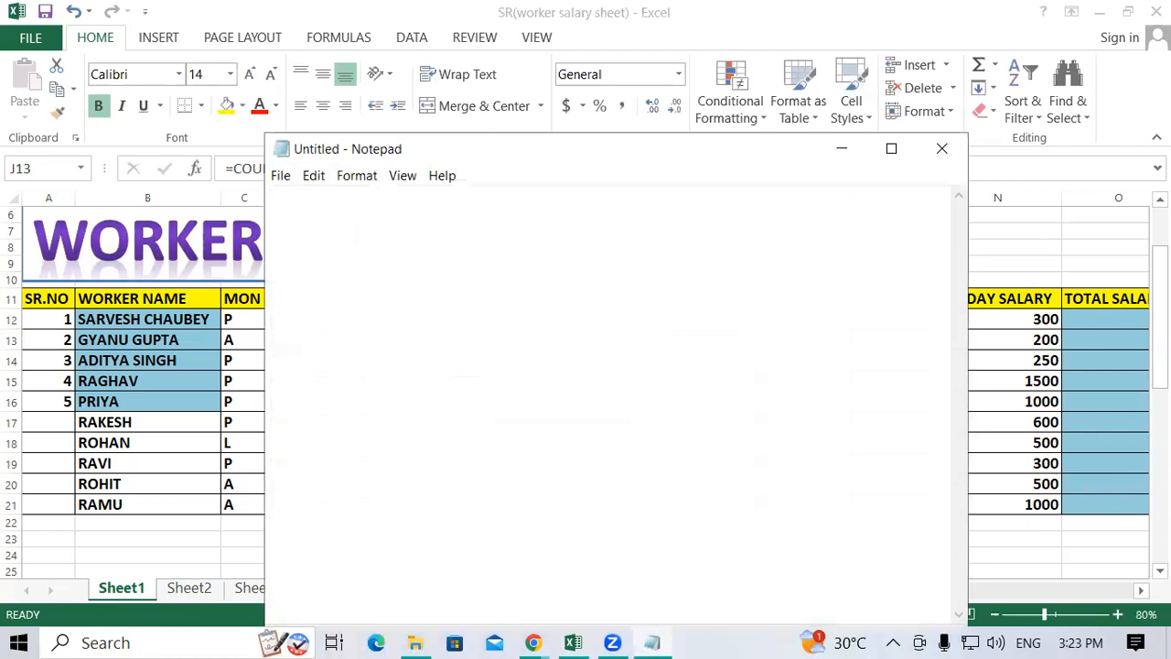
click(891, 148)
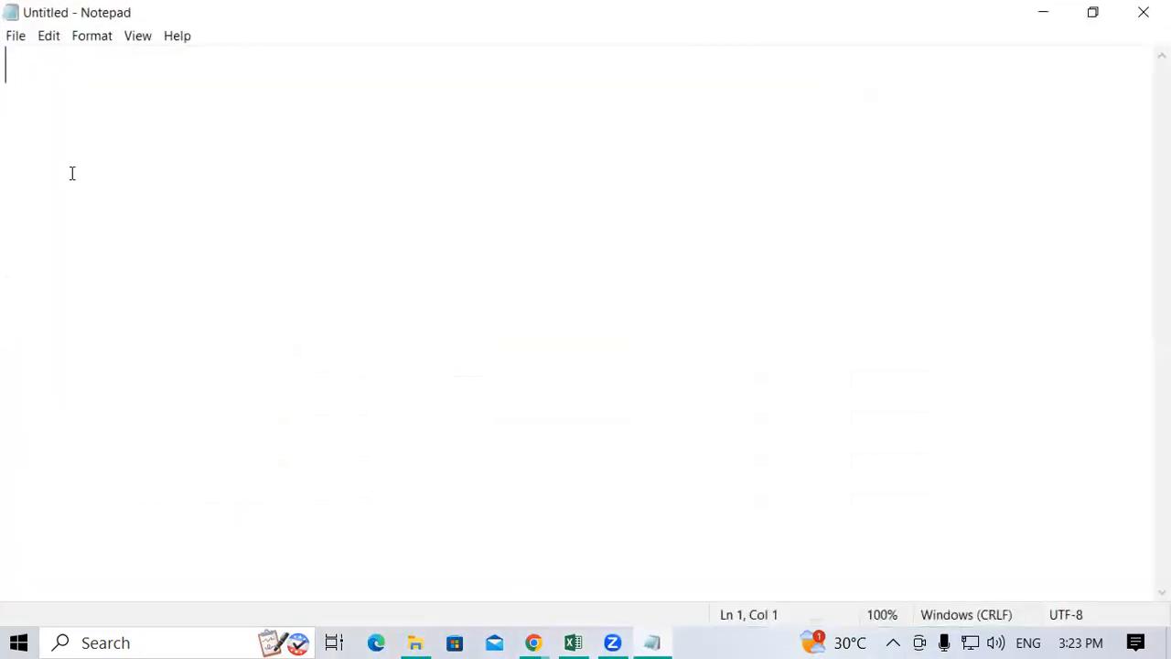
Write the heading "Total Working Day" on the first line of the note.
text(=)
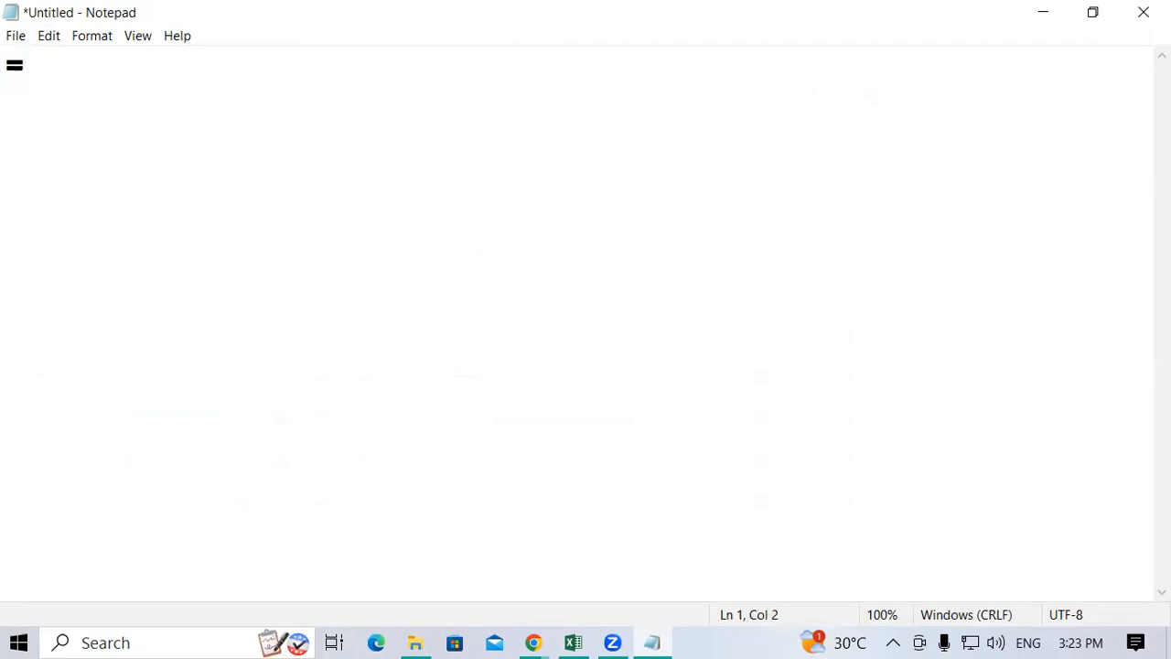
key(BackSpace)
text(Totla)
key(BackSpace)
key(BackSpace)
text(al Wr)
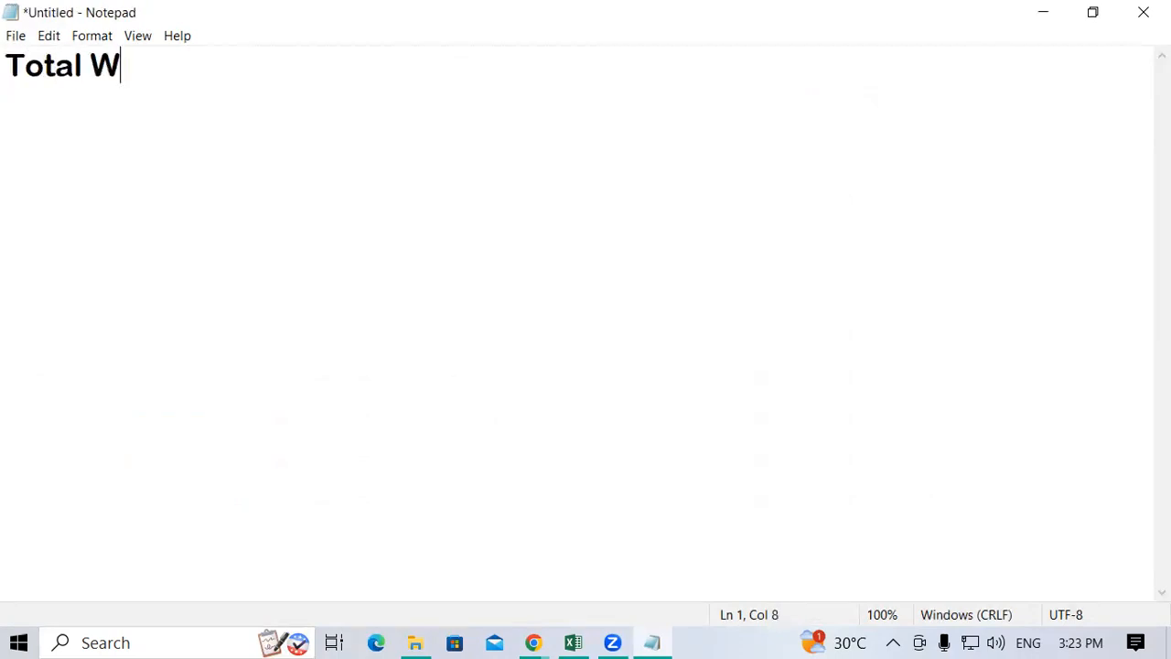
text(orking Day)
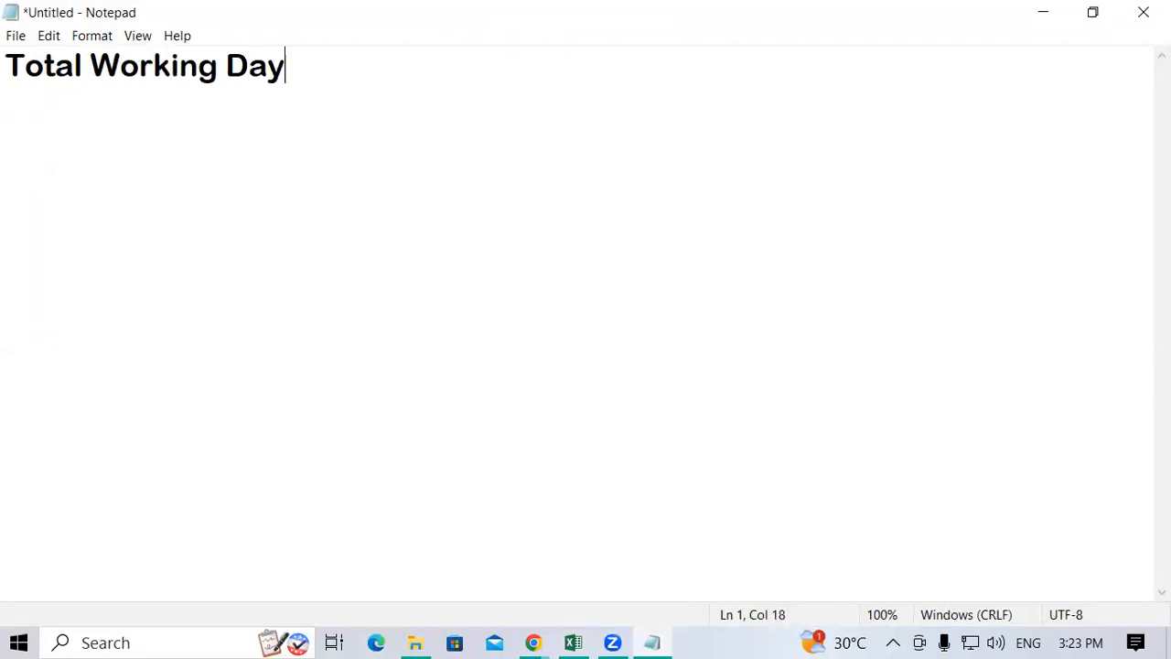
Add the formula syntax "=Counta(Select Range)" on the line below the heading.
key(Return)
text(=Count)
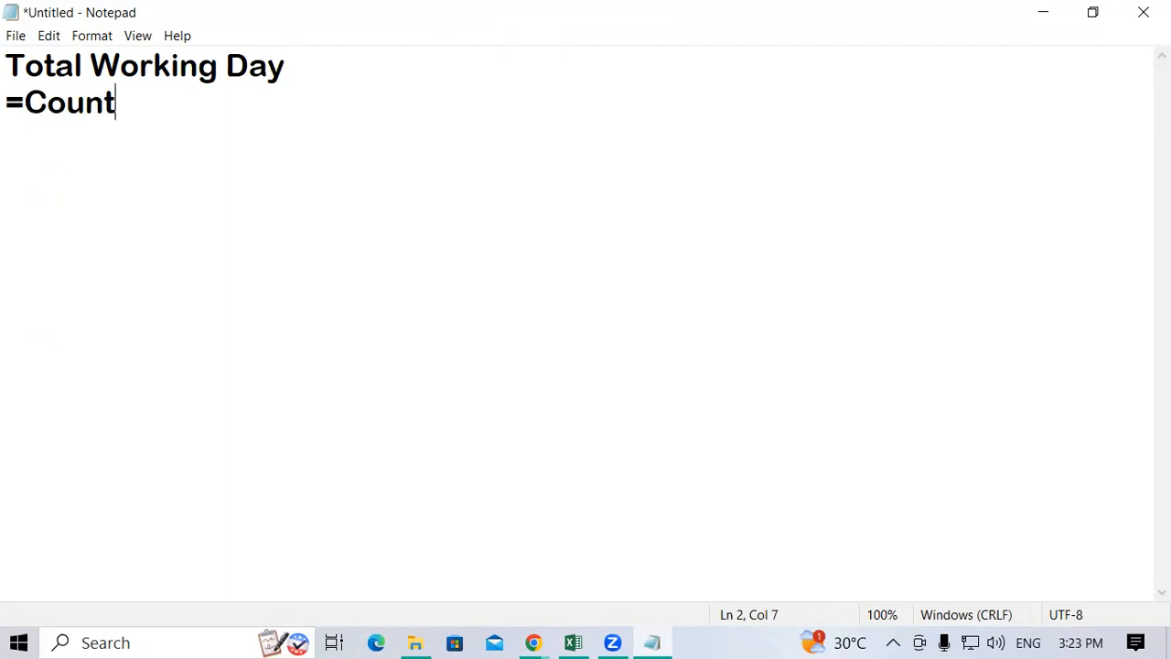
text(a(Select )
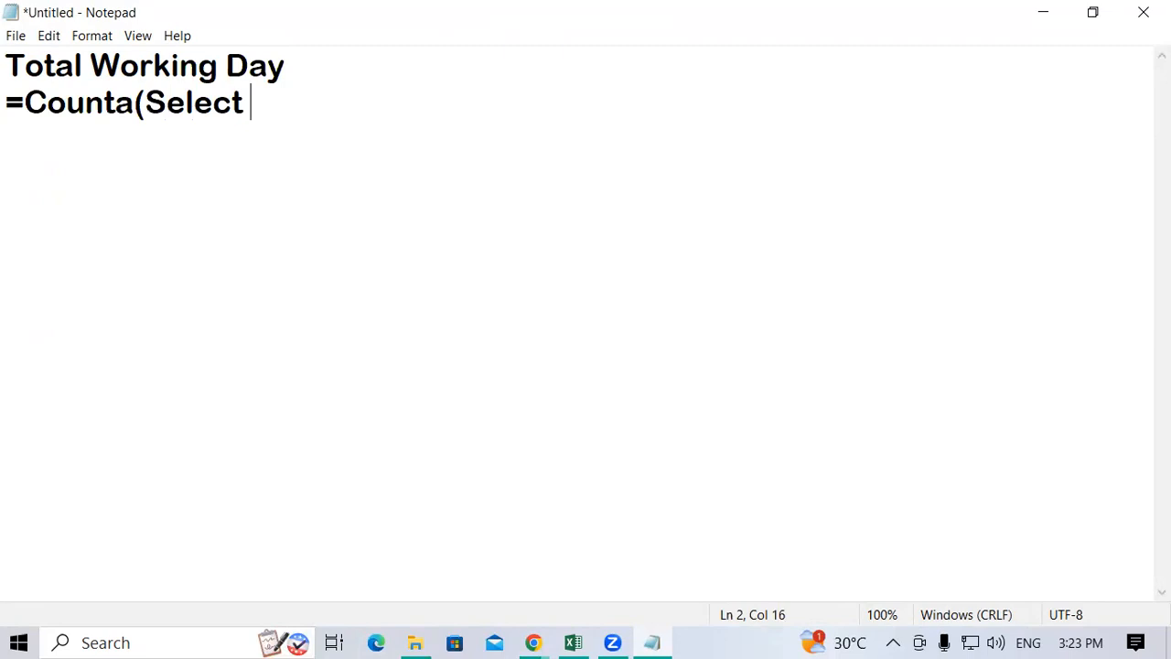
text(Range)
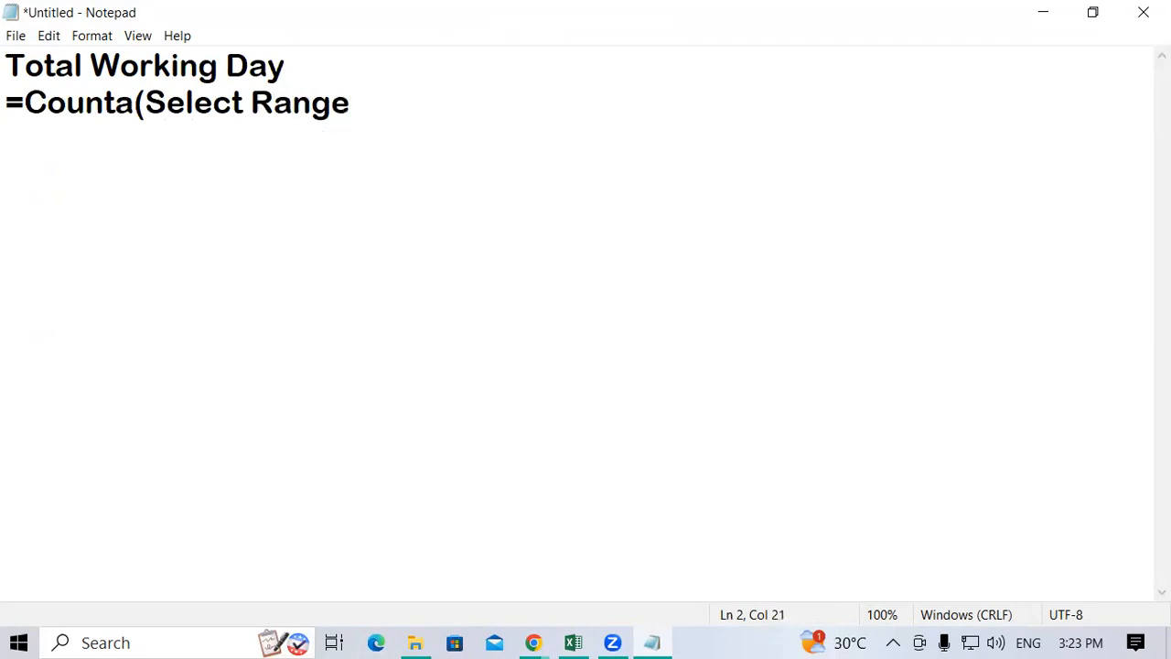
text(,)
key(BackSpace)
text())
key(Return)
Switch between Excel and Notepad to compare the salary sheet with the noted COUNTA syntax, ending in Excel.
click(577, 642)
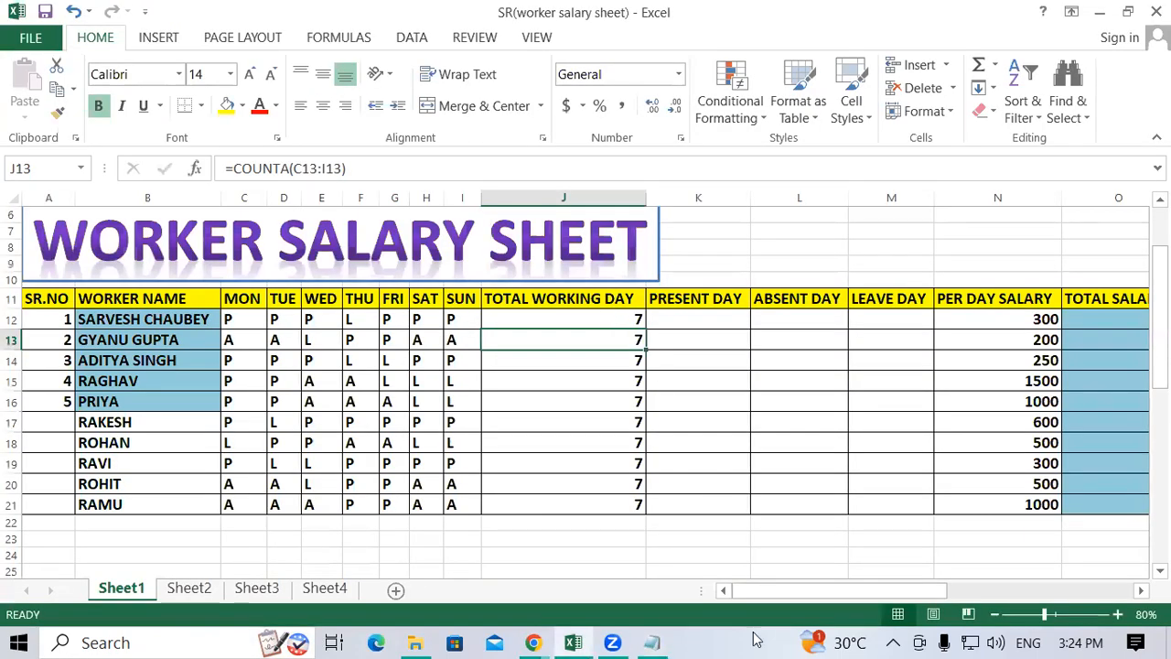
click(671, 641)
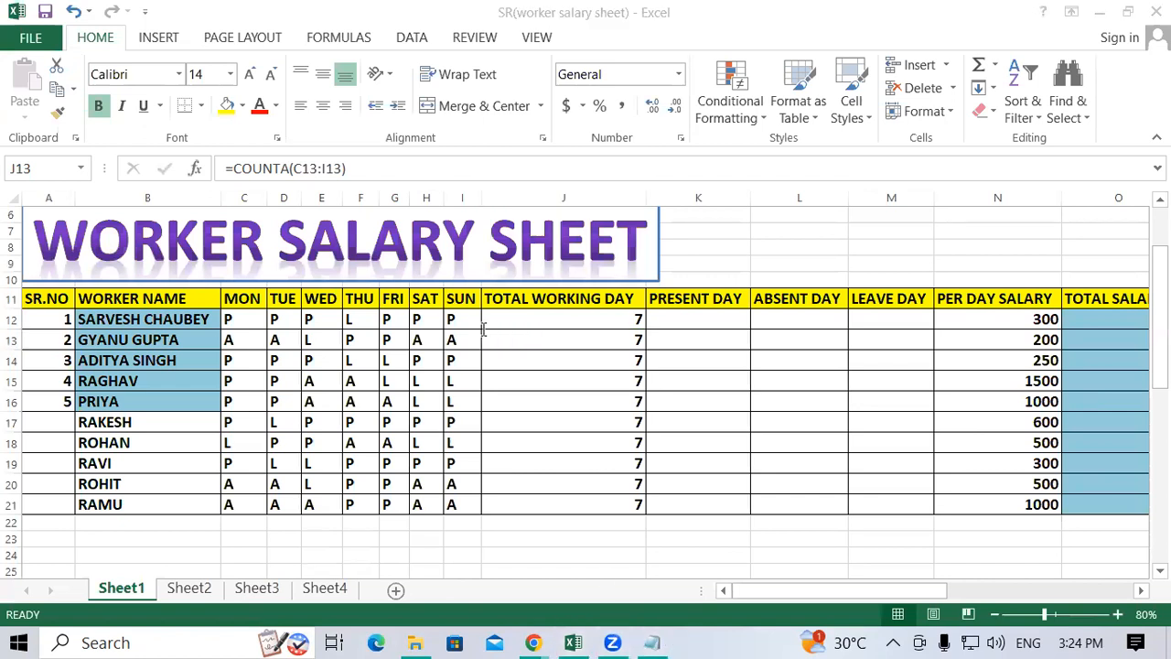
key(alt+Tab)
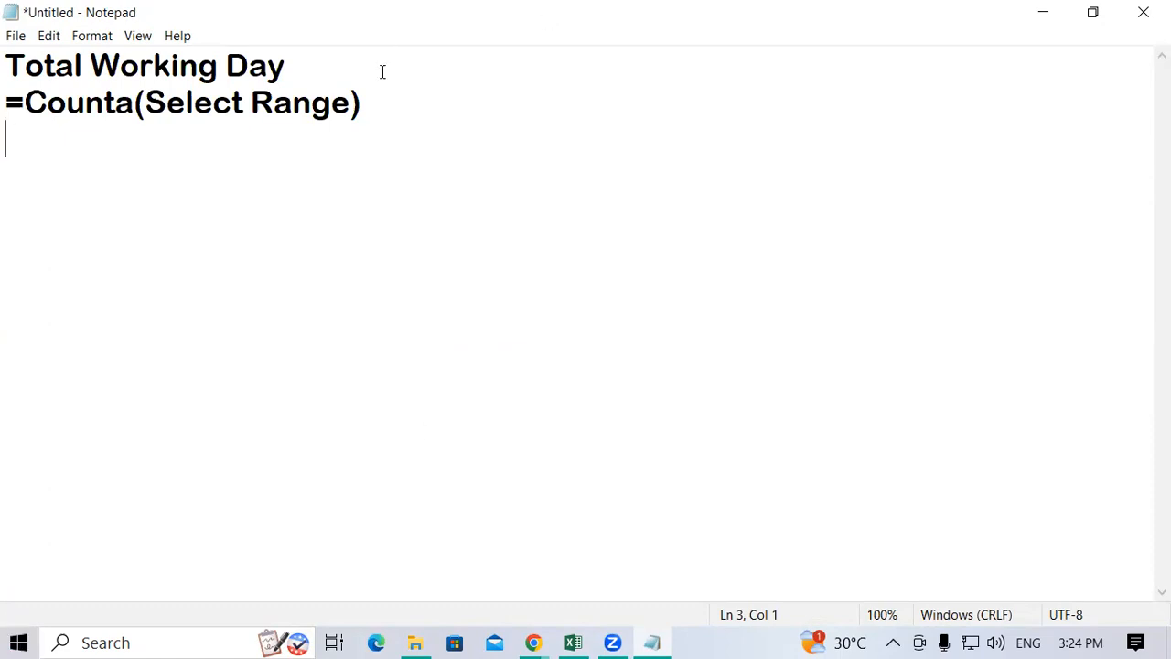
click(378, 110)
key(alt+Tab)
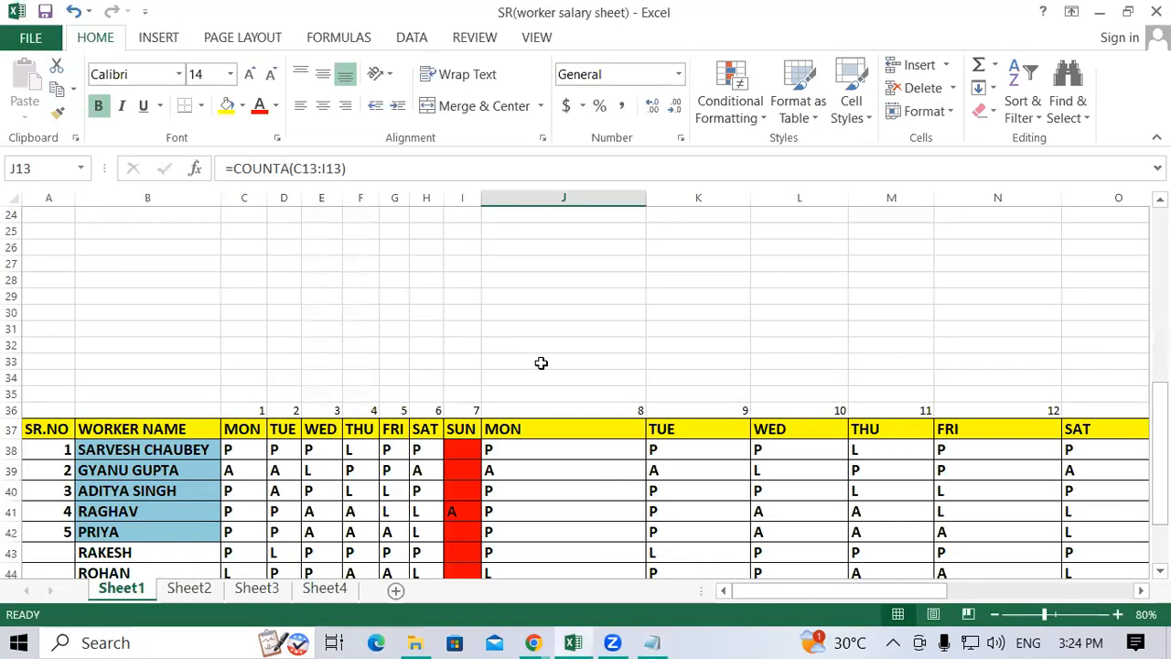
scroll(541, 363, up, 3)
scroll(541, 363, up, 1)
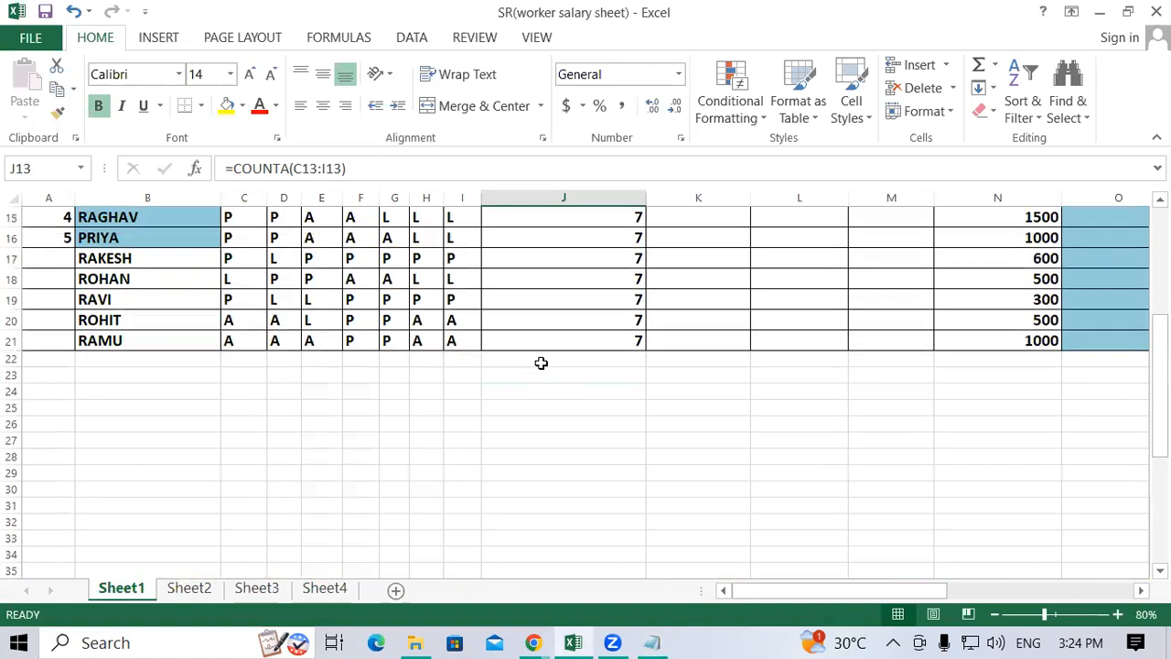
On Sheet2, enter the sample values g, a, c, 5, g5, 6, 4, 2, 6, h, n and f down cells C2:C13.
click(191, 589)
click(231, 244)
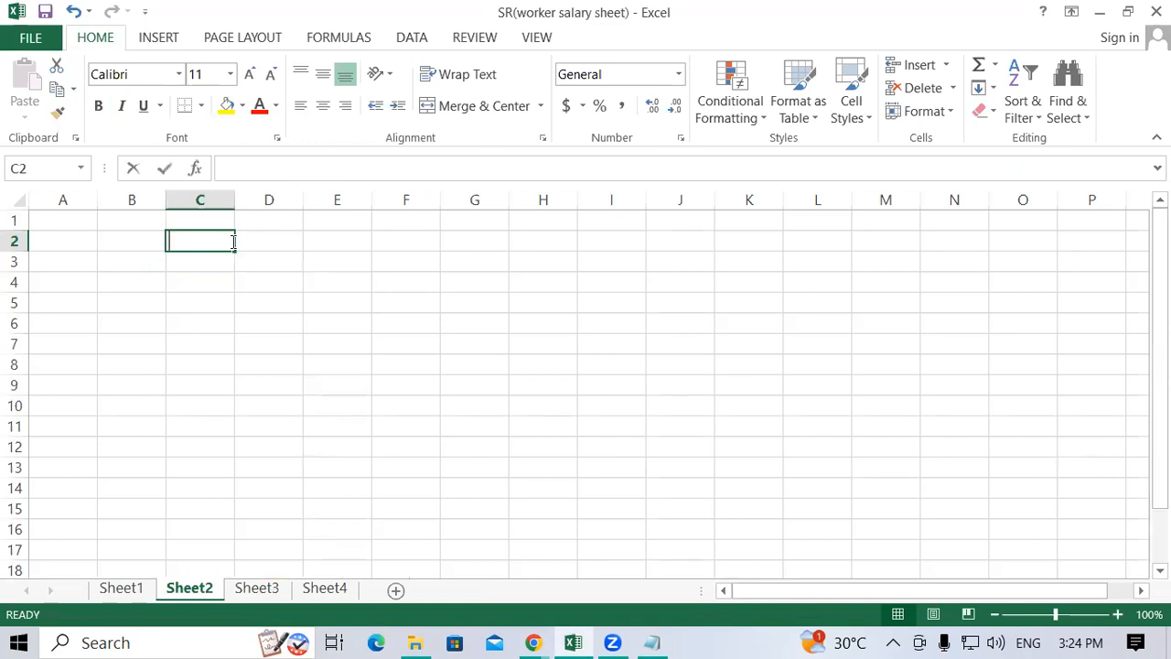
text(g)
key(Return)
text(a)
key(Return)
text(c)
key(Return)
text(5)
key(Return)
text(g5)
key(Return)
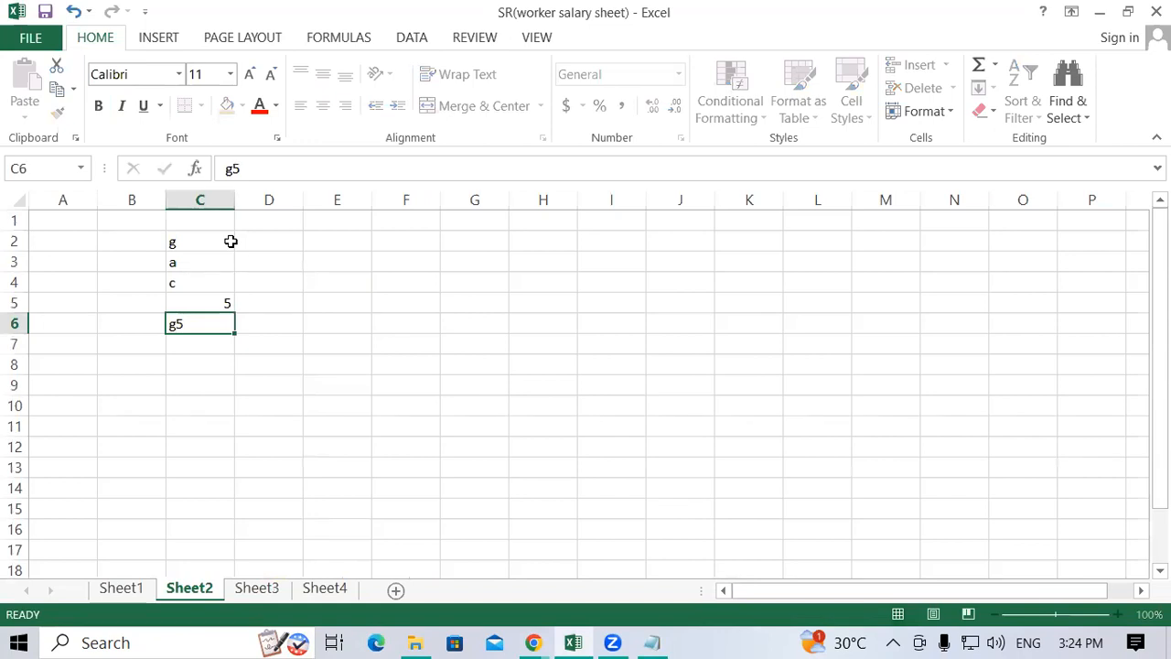
text(6)
key(Return)
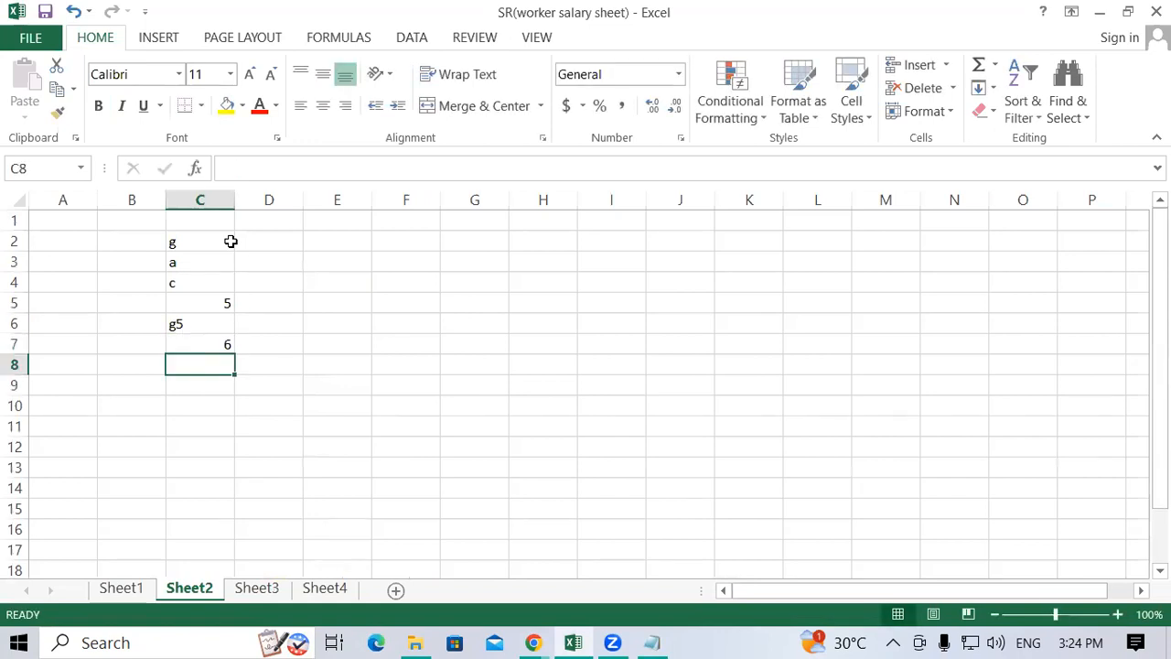
text(4)
key(Return)
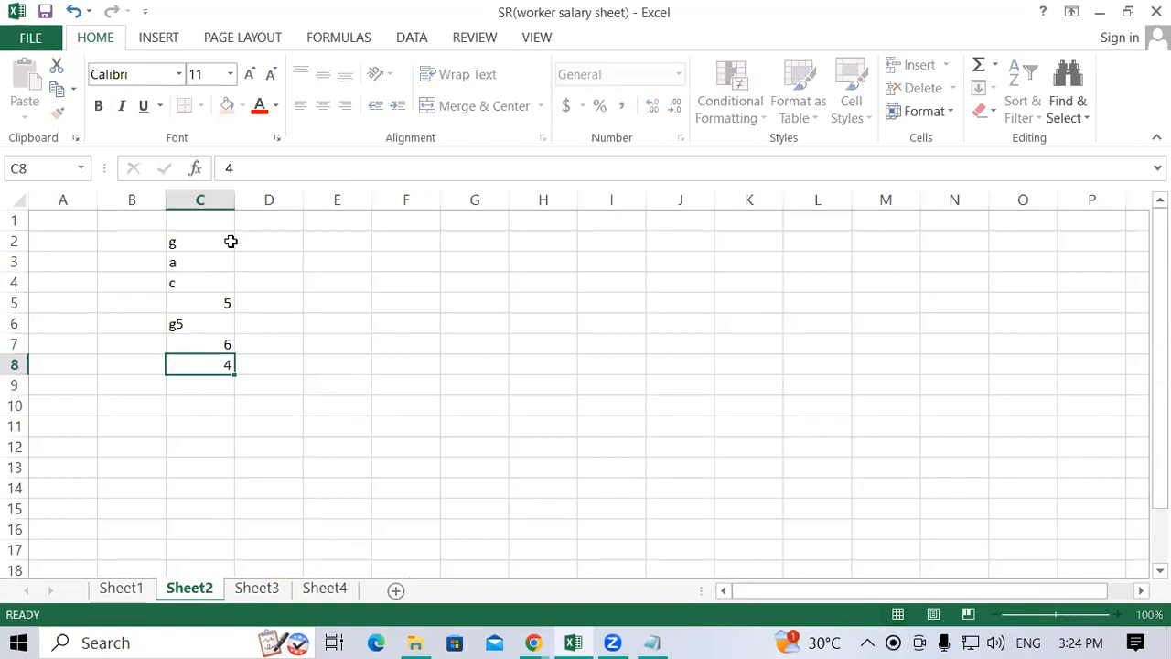
text(2)
key(Return)
text(6)
key(Return)
text(h)
key(Return)
text(n)
key(Return)
text(f)
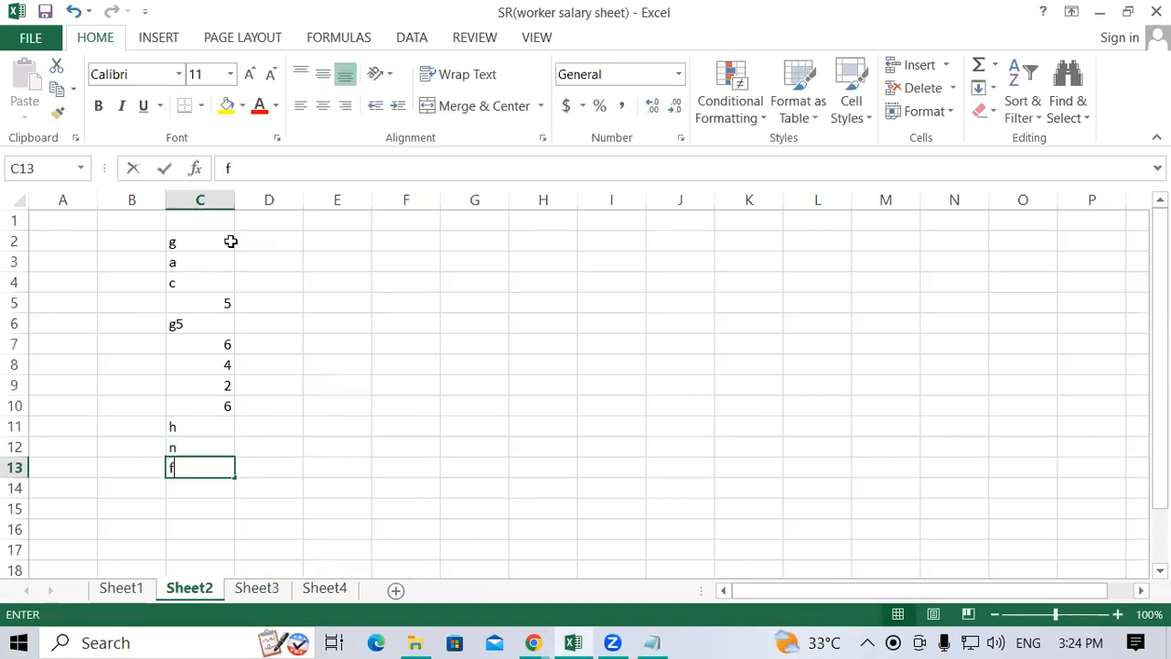
key(Return)
Replace the mixed entry in C6 with the letter g.
click(213, 320)
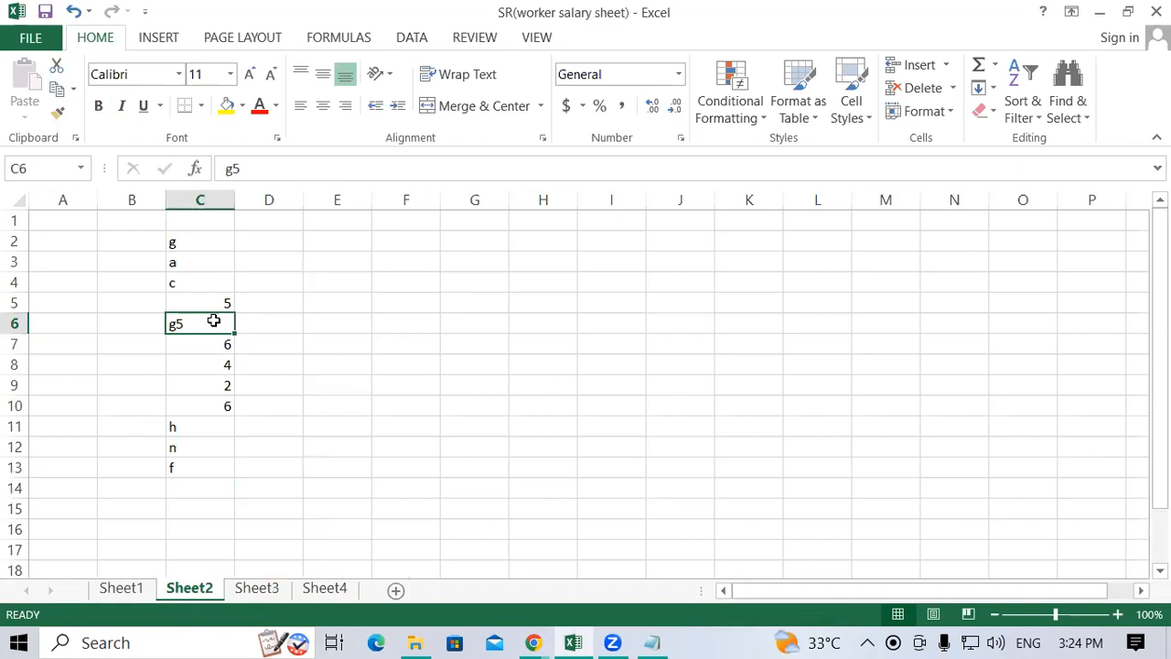
text(g)
key(Return)
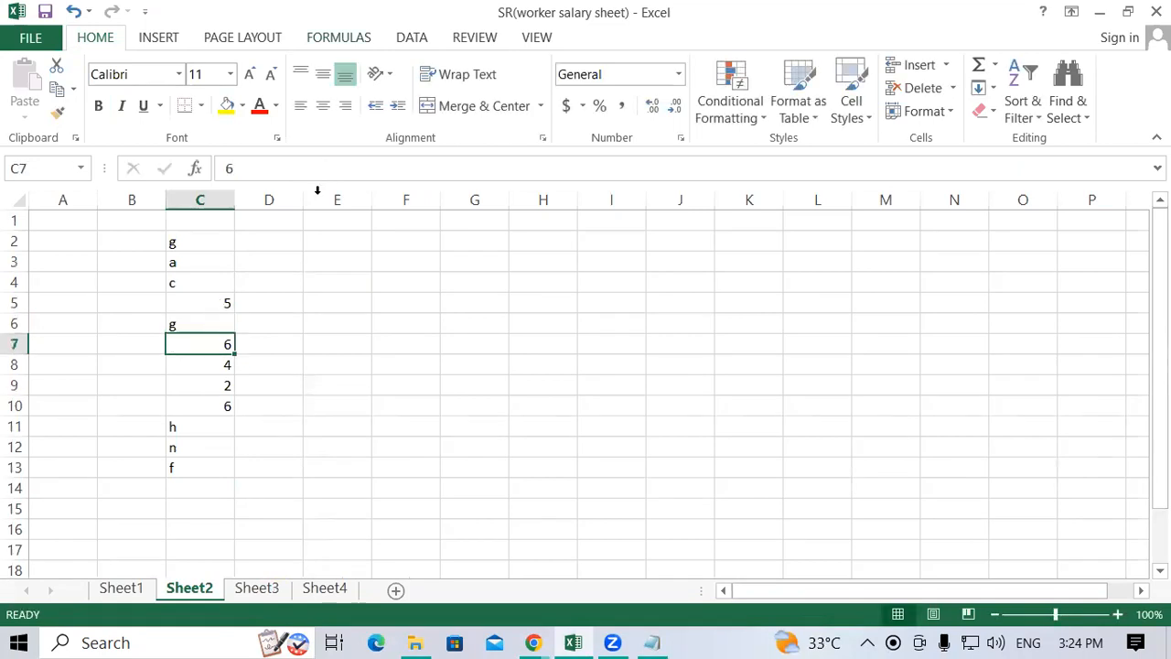
Left-align the sample values in C2:C13.
click(257, 474)
drag(198, 244, 188, 467)
click(299, 107)
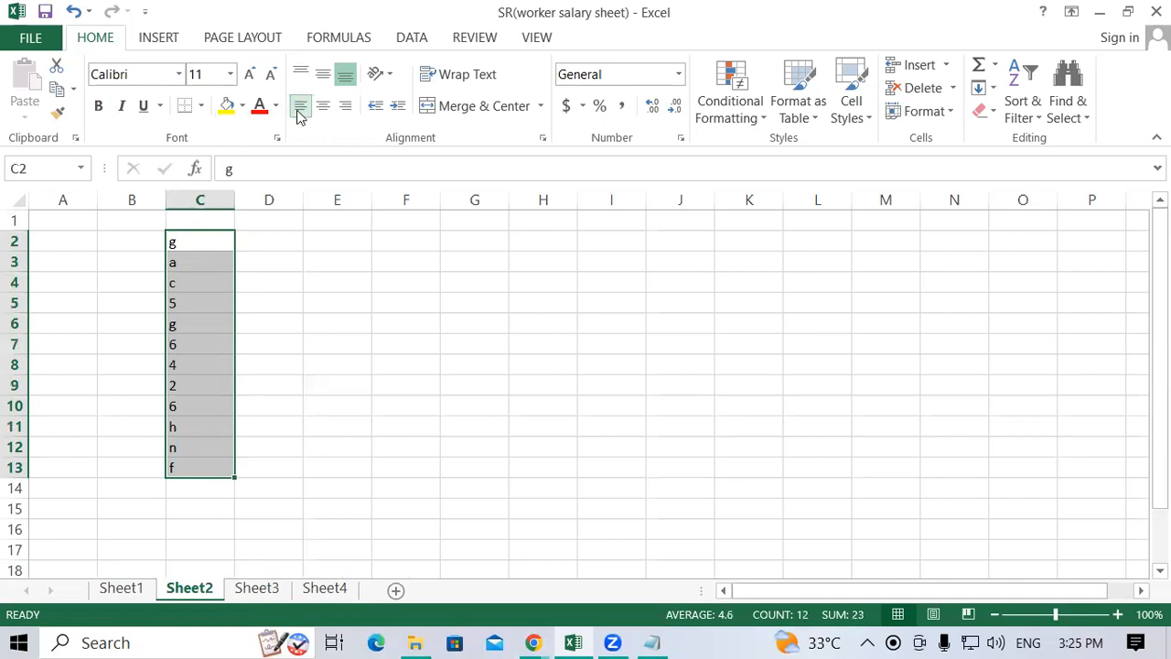
Make the sample values in C2:C13 bold and count all of them in D5 with =COUNTA(C2:C13).
click(98, 106)
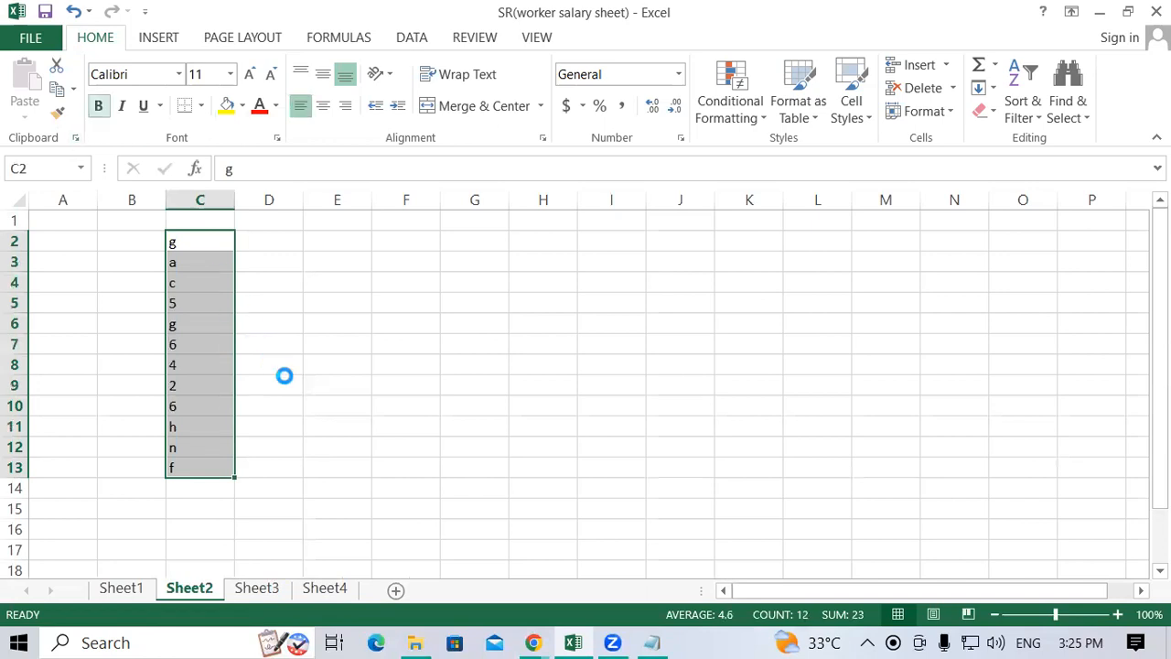
click(264, 301)
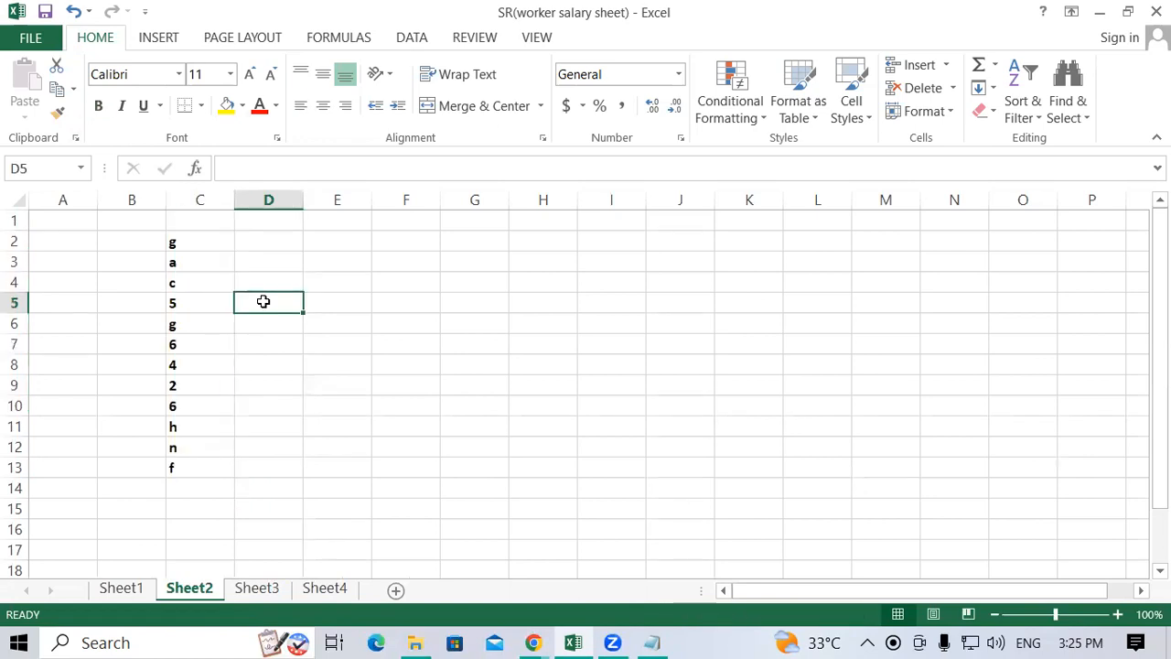
text(=c)
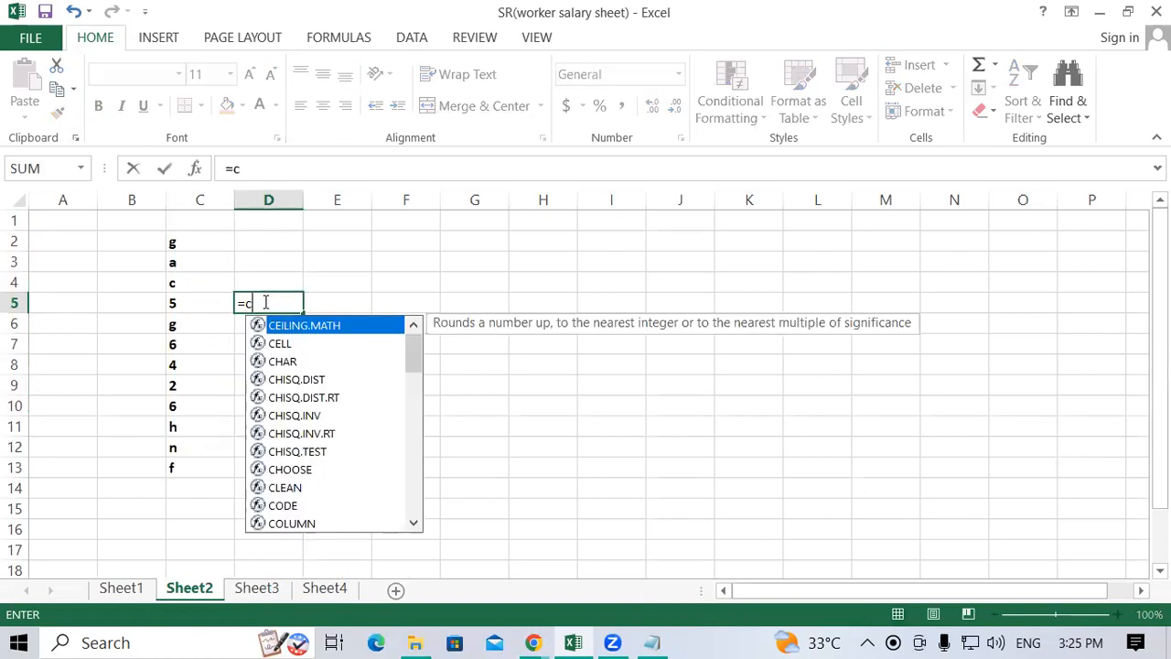
text(ounta)
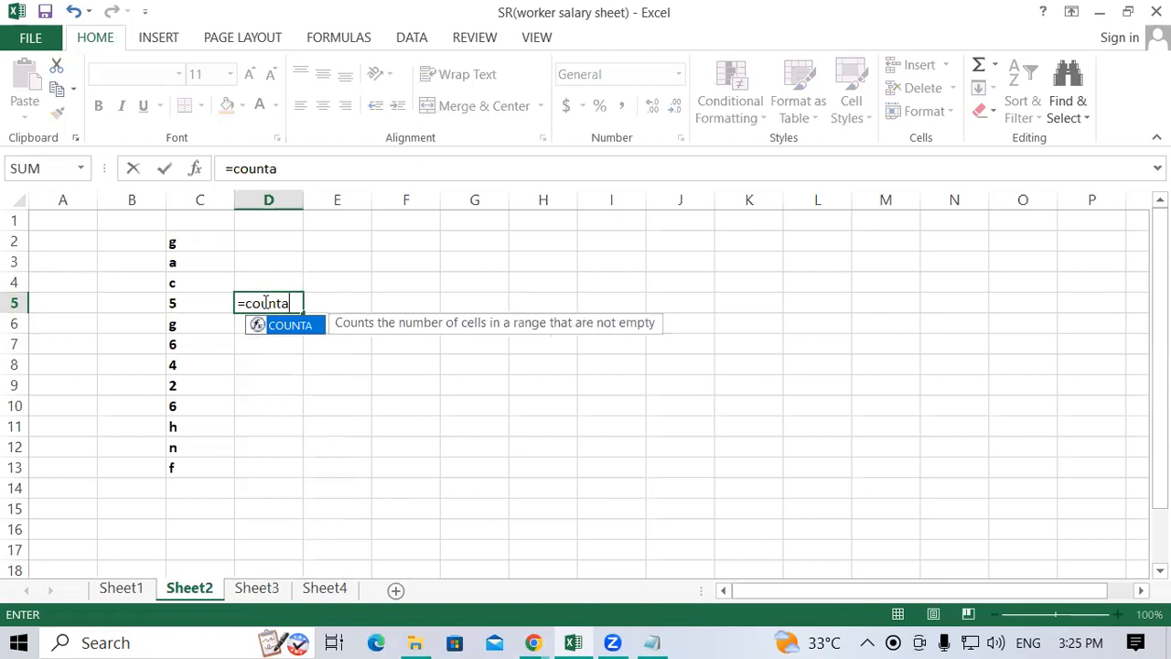
text(()
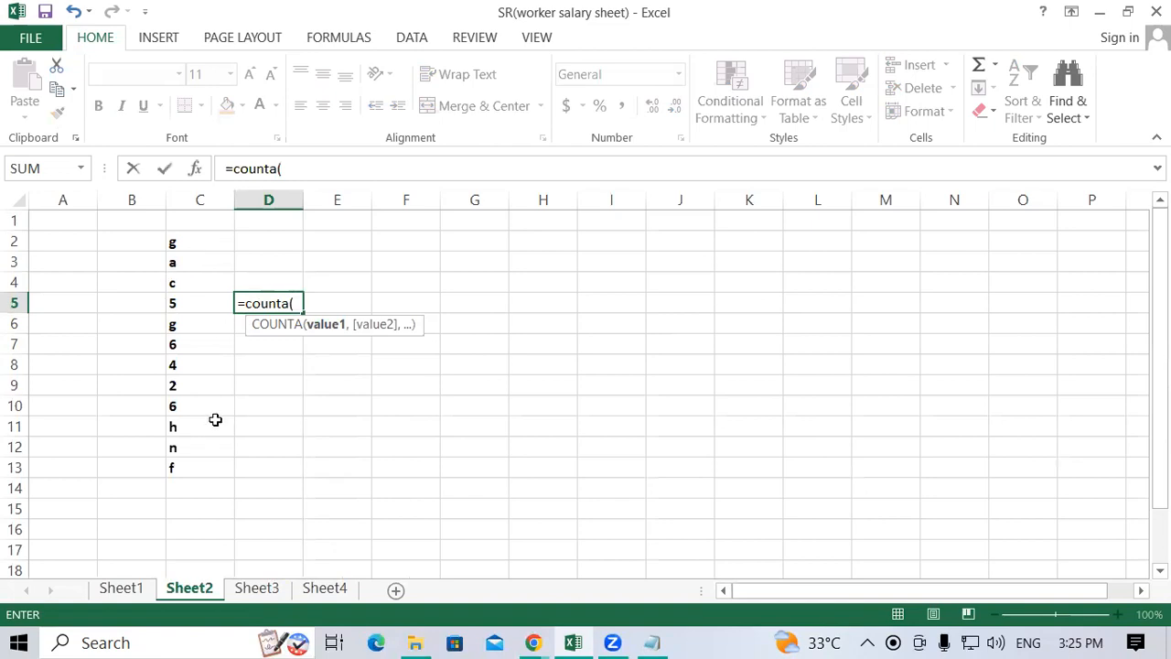
drag(178, 243, 186, 466)
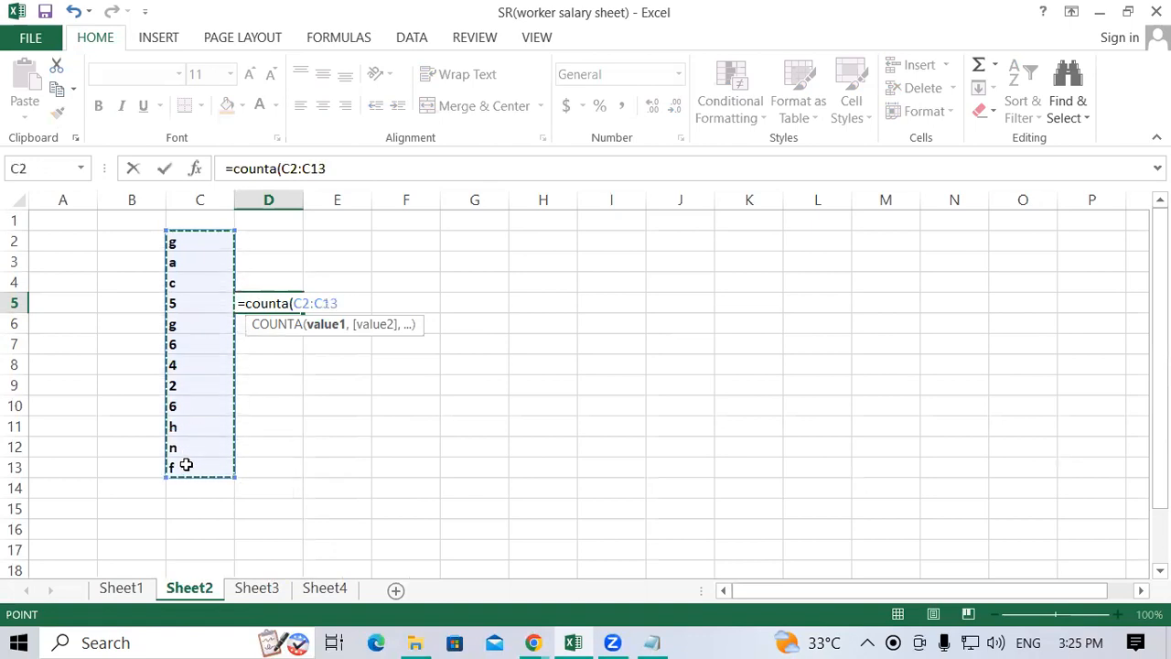
text())
key(Return)
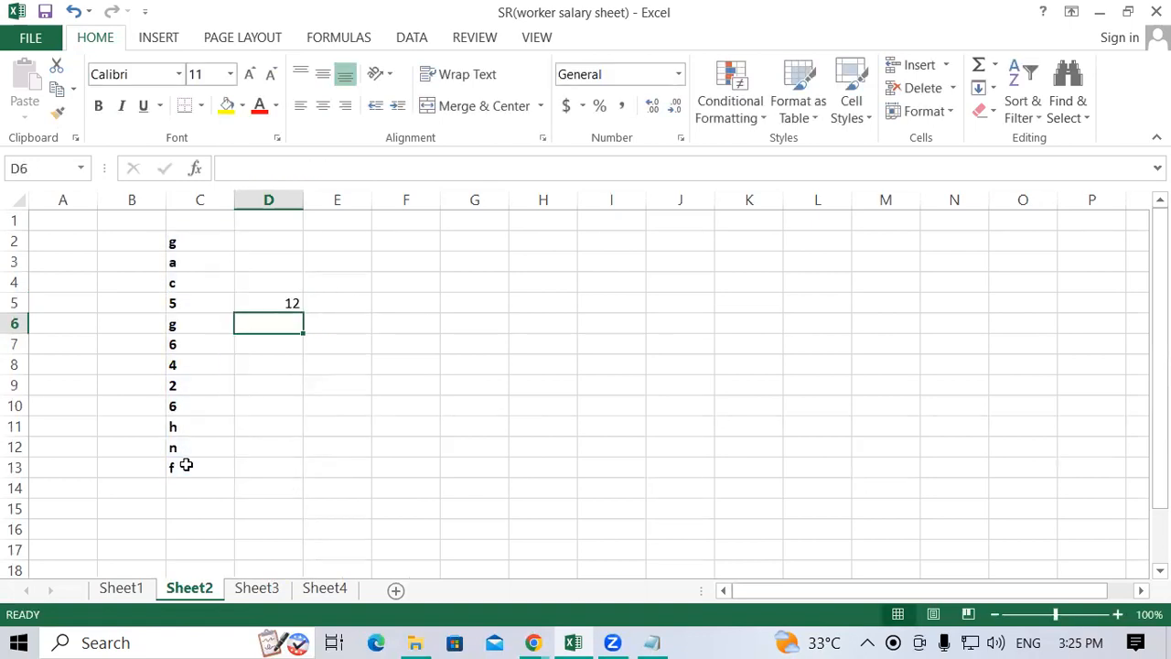
Make the COUNTA result in D5 bold and enlarge its font to size 16.
click(252, 302)
click(99, 105)
click(246, 74)
click(246, 74)
click(247, 75)
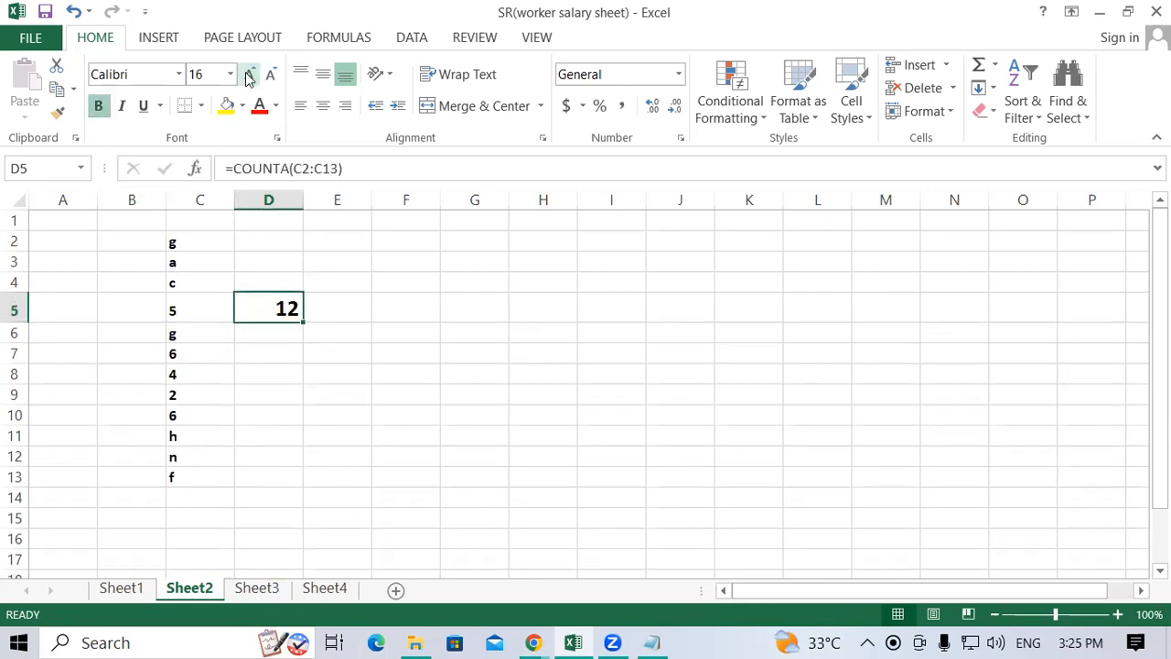
Count only the numeric sample values by entering =COUNT(C2:C13) in D7.
click(262, 351)
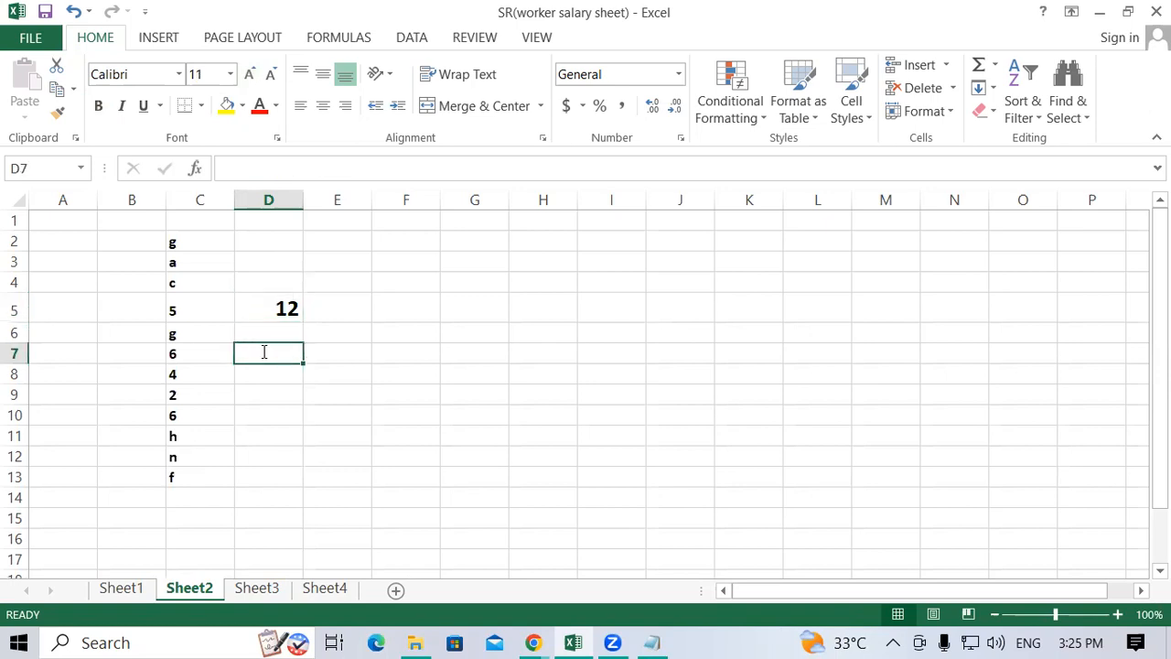
text(=counta)
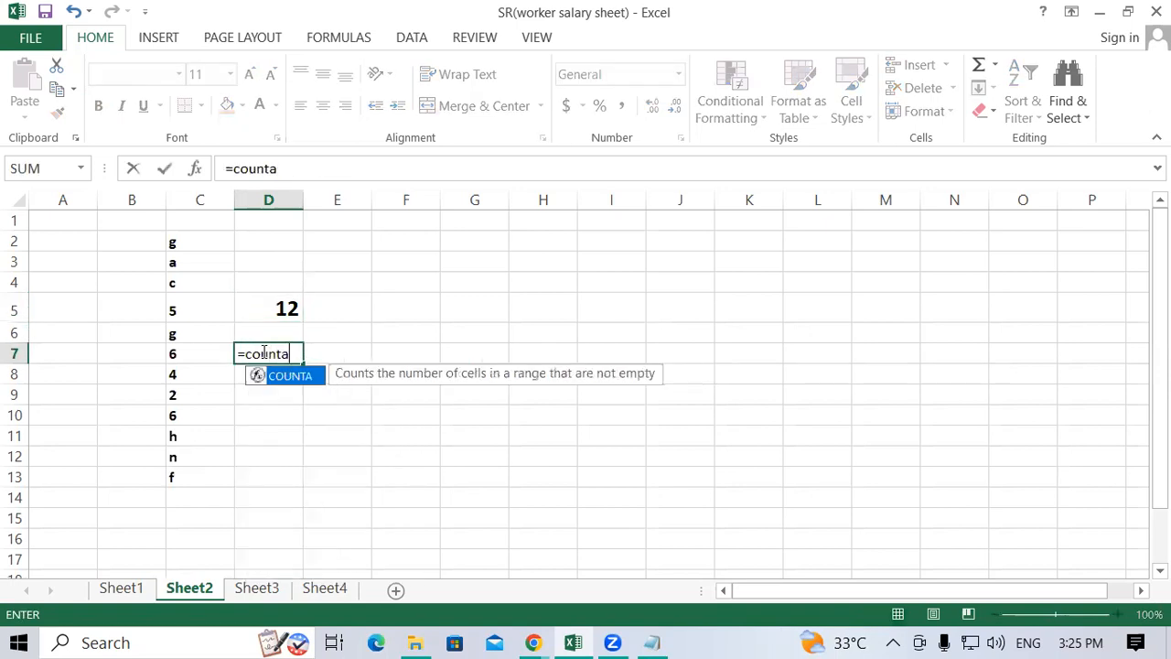
key(BackSpace)
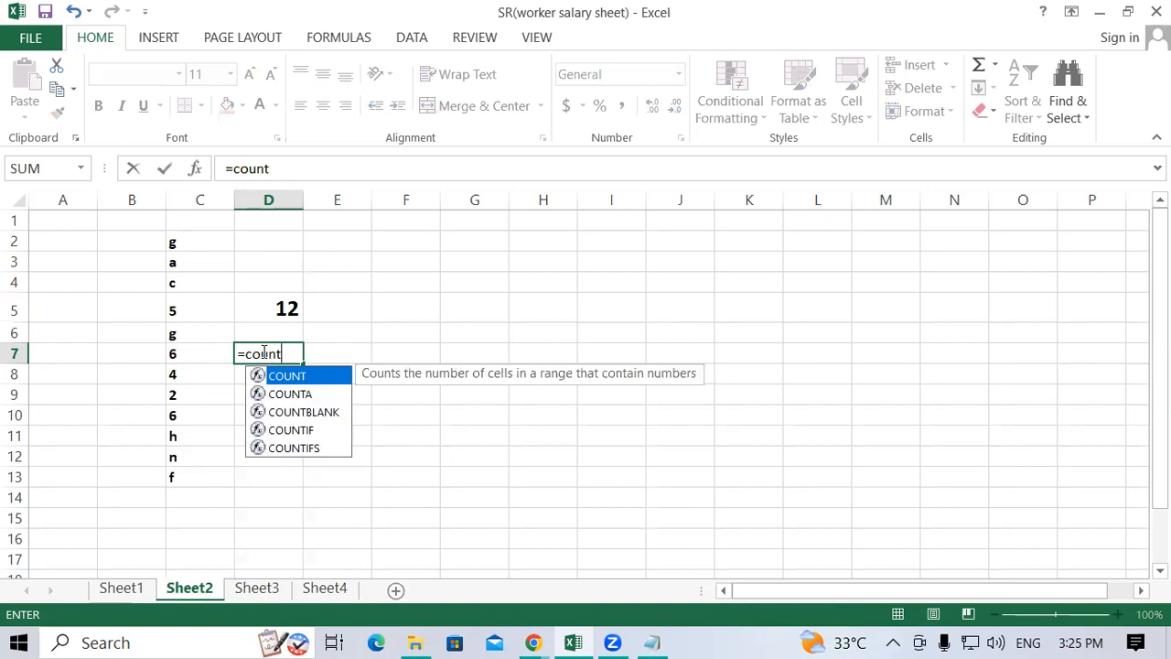
text(()
drag(183, 244, 184, 479)
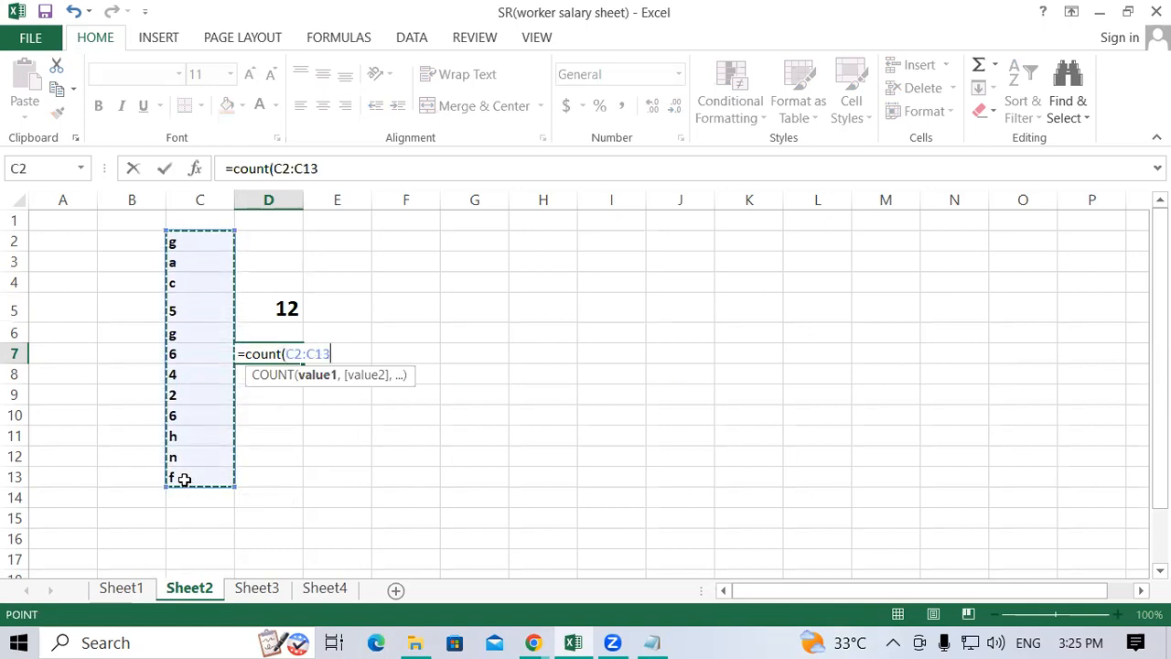
text())
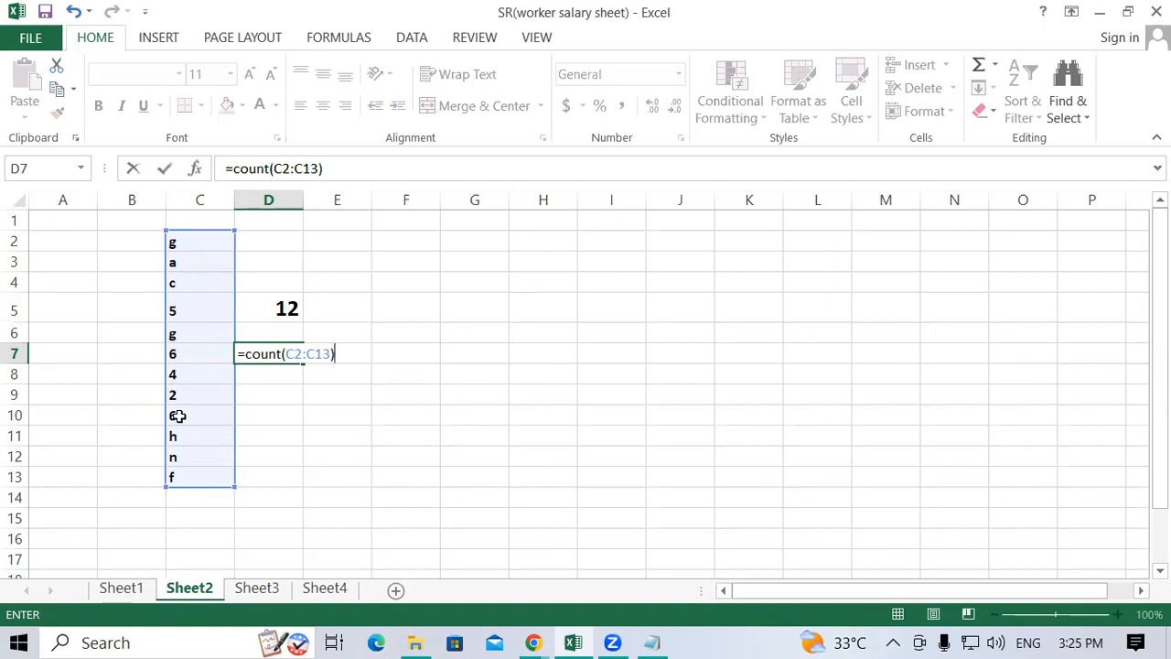
key(Return)
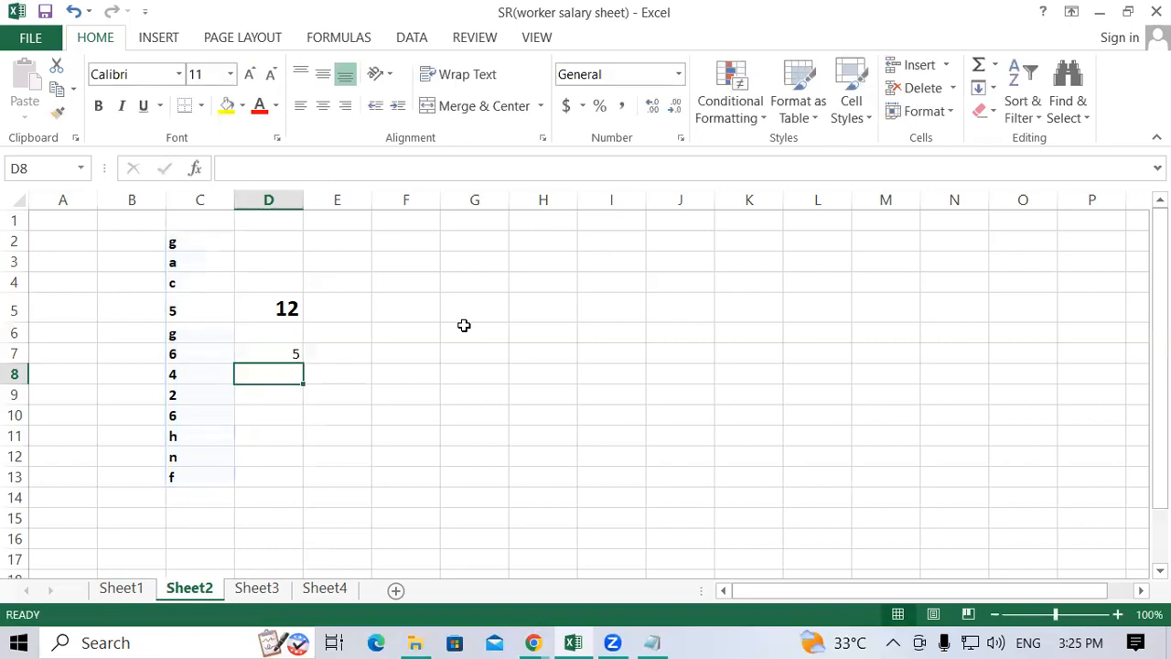
Make the COUNT result in D7 bold and enlarge its font to size 18.
click(258, 347)
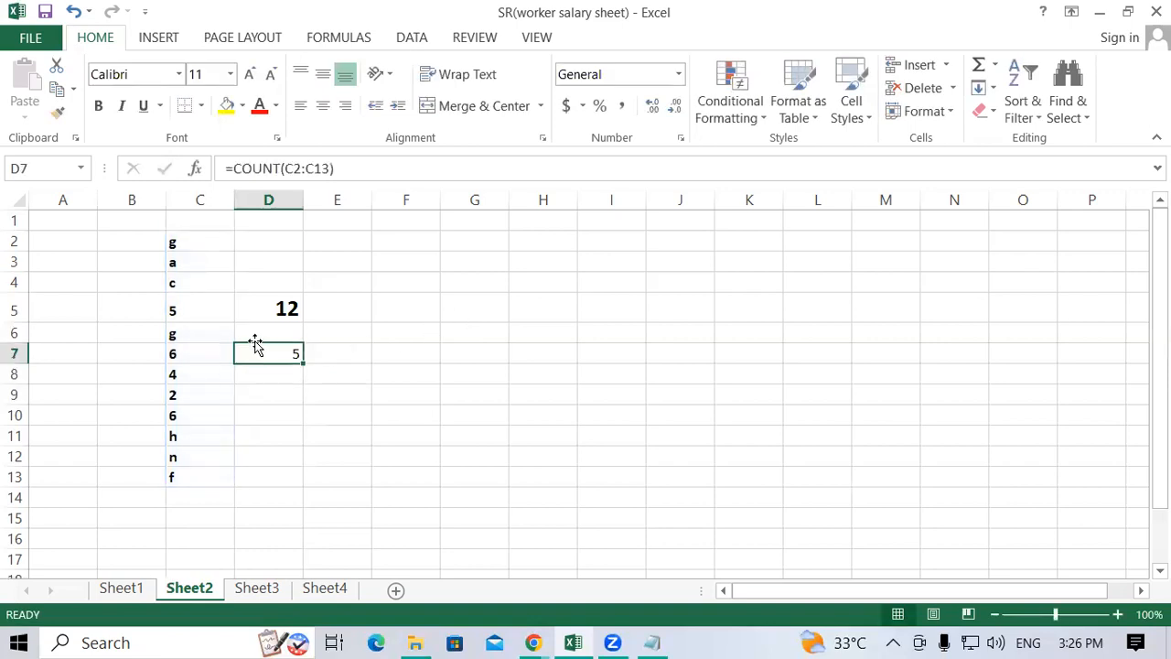
click(100, 106)
click(249, 73)
click(249, 73)
click(249, 73)
click(248, 73)
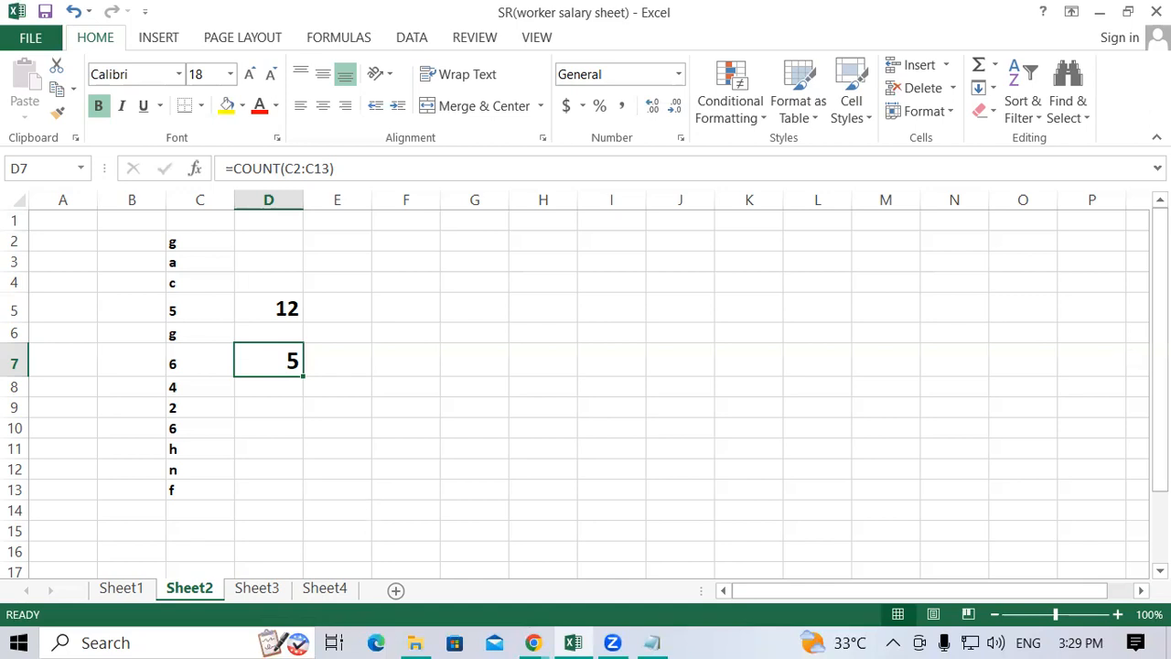
Return to the worker salary table on Sheet1 and go over the empty PRESENT DAY column.
click(119, 588)
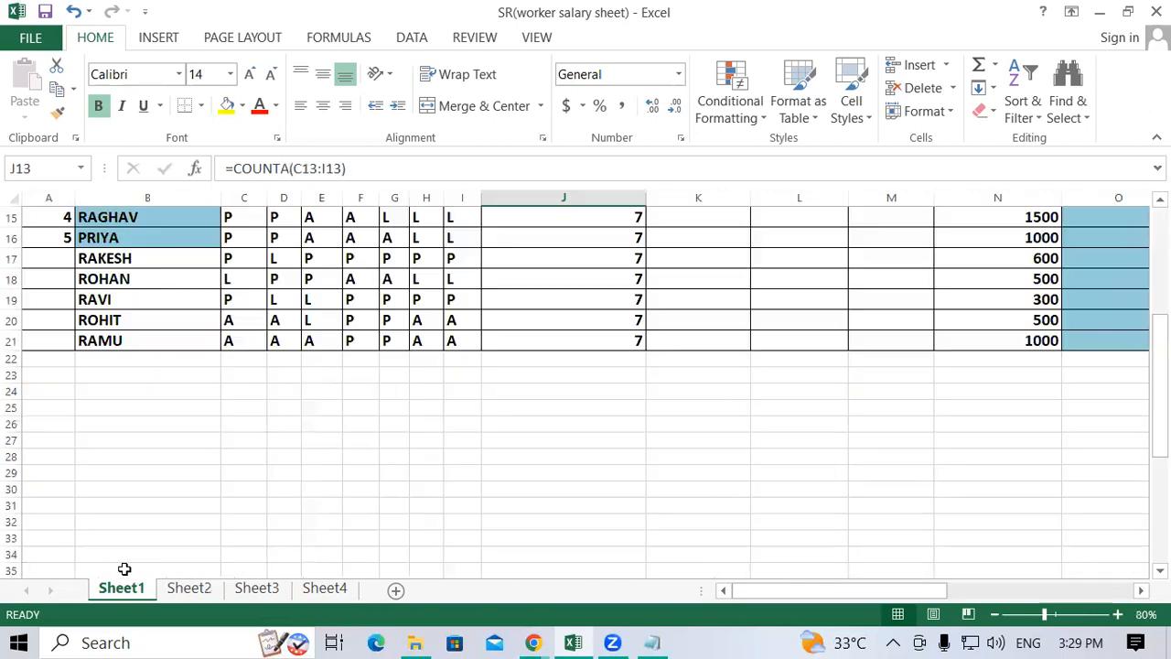
scroll(577, 333, up, 3)
scroll(497, 403, up, 2)
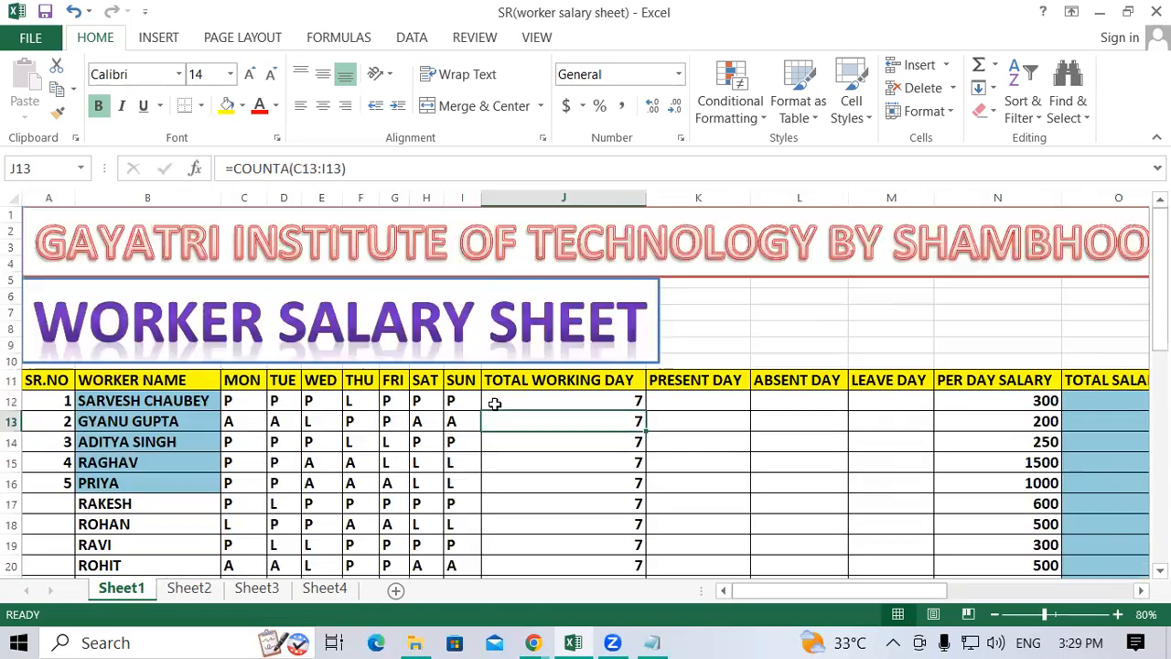
scroll(653, 329, down, 2)
click(668, 302)
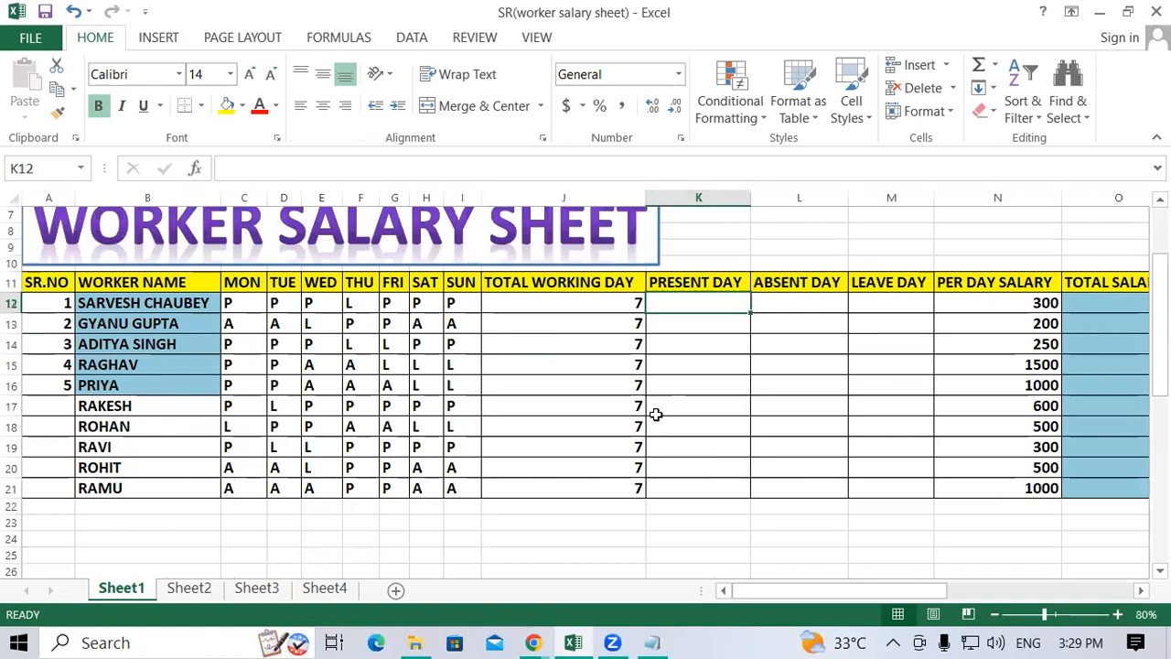
click(675, 492)
click(686, 503)
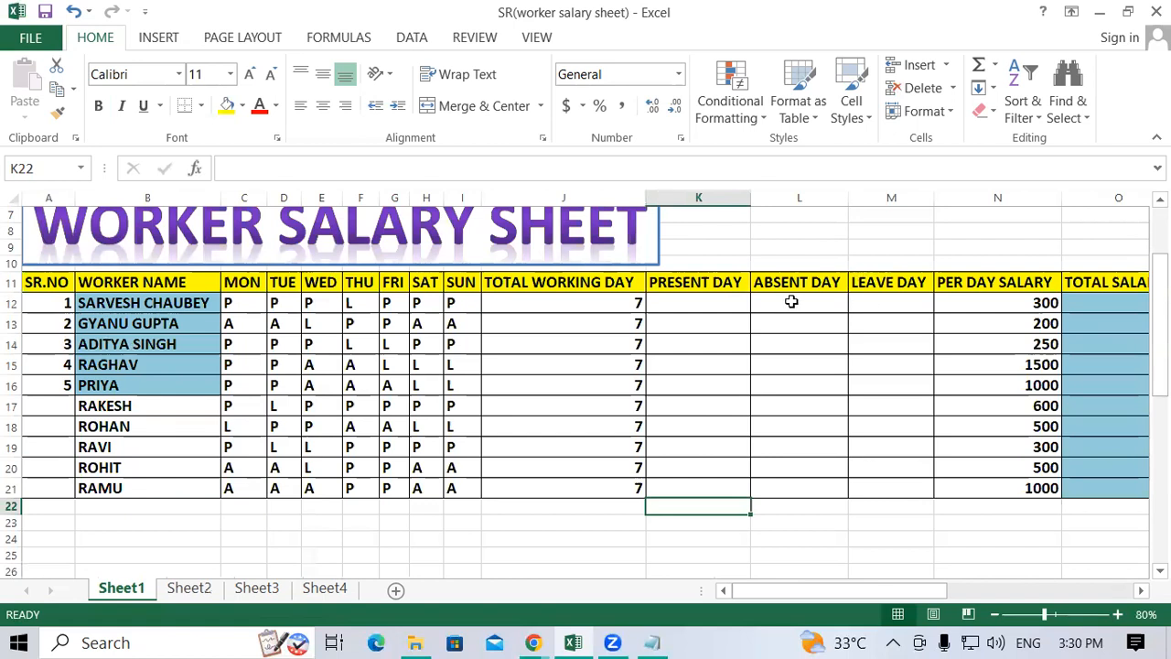
Count the first worker's present days in K12 with =COUNTIF(C12:I12,"P").
click(694, 305)
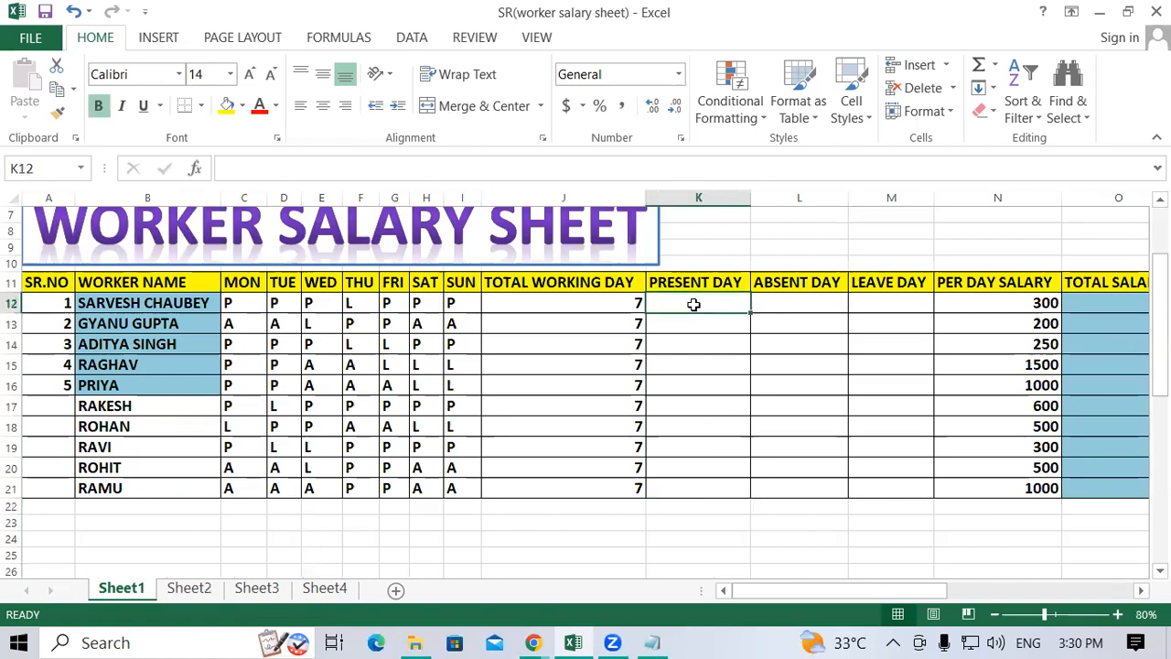
text(=c)
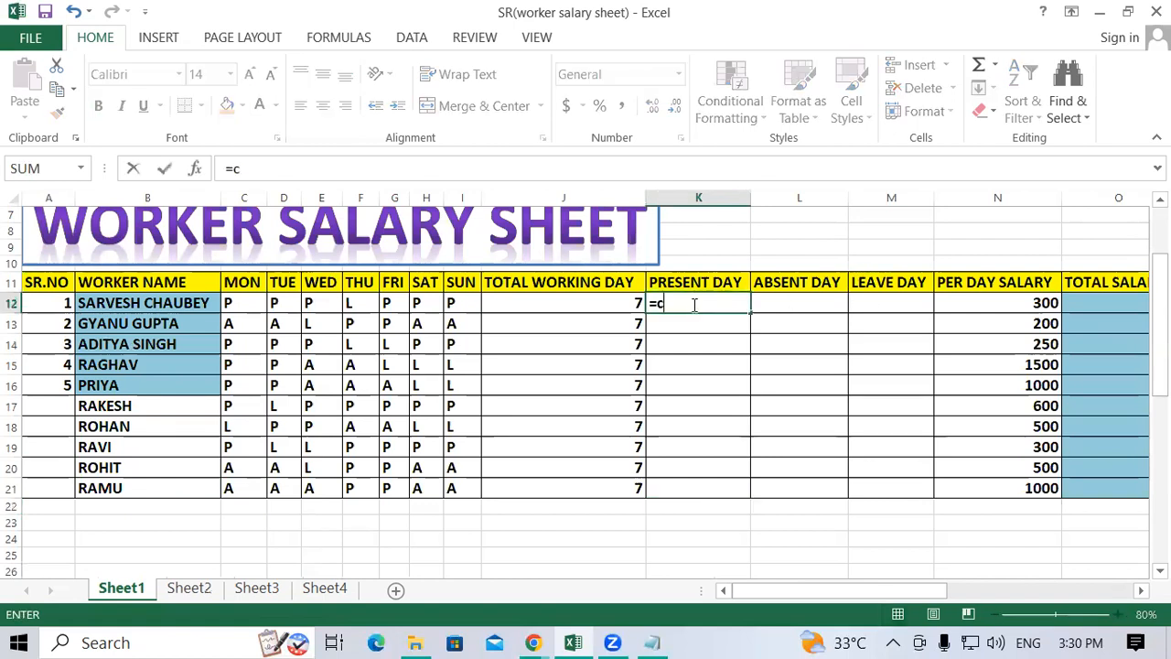
text(oun)
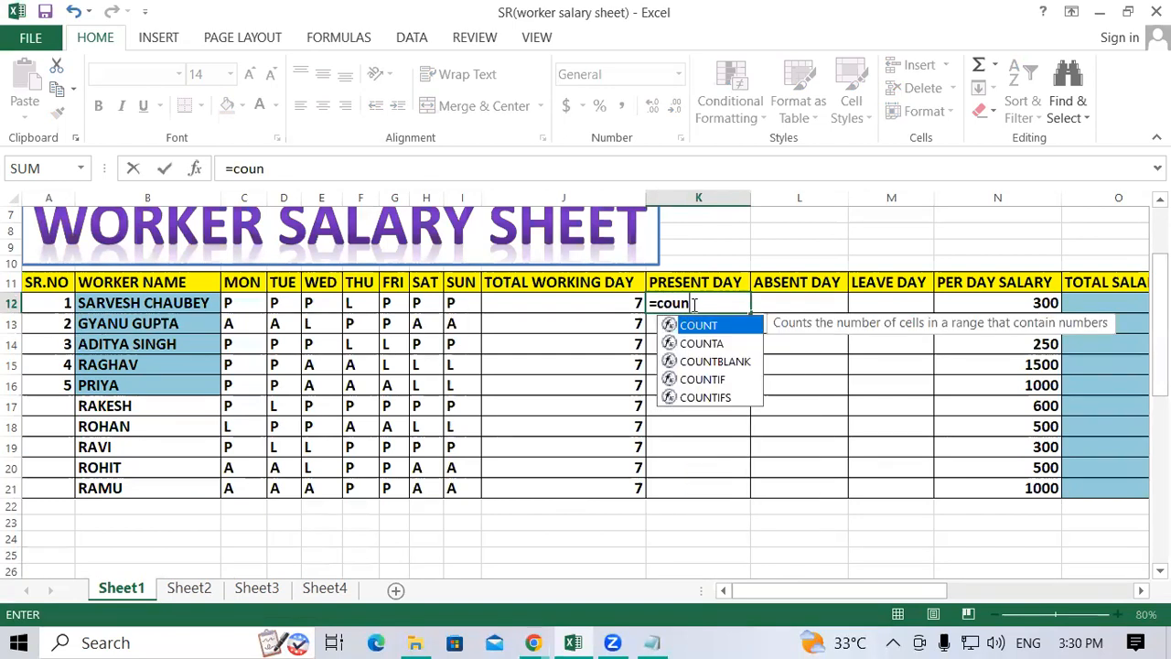
text(tif)
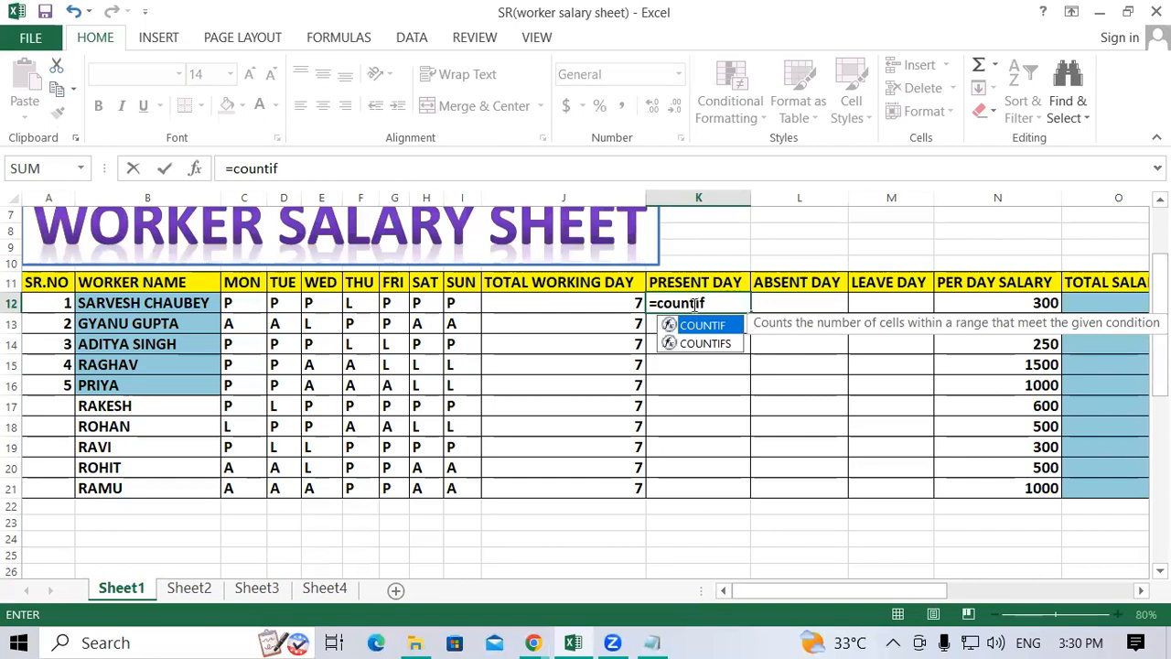
text(()
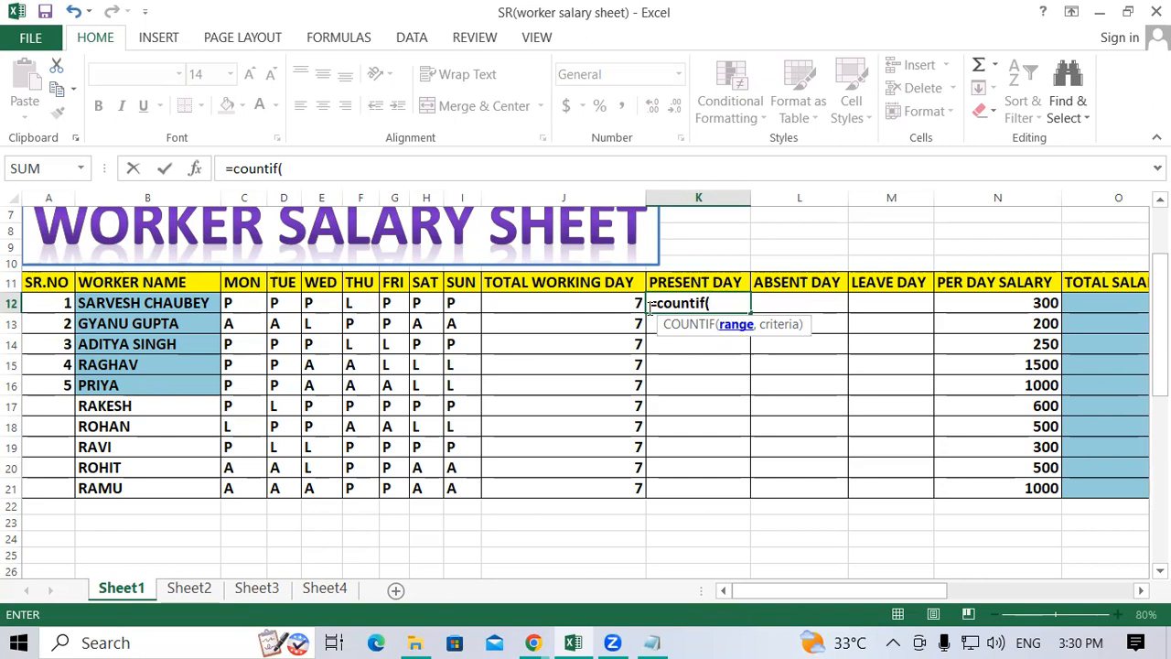
click(232, 305)
drag(232, 305, 452, 300)
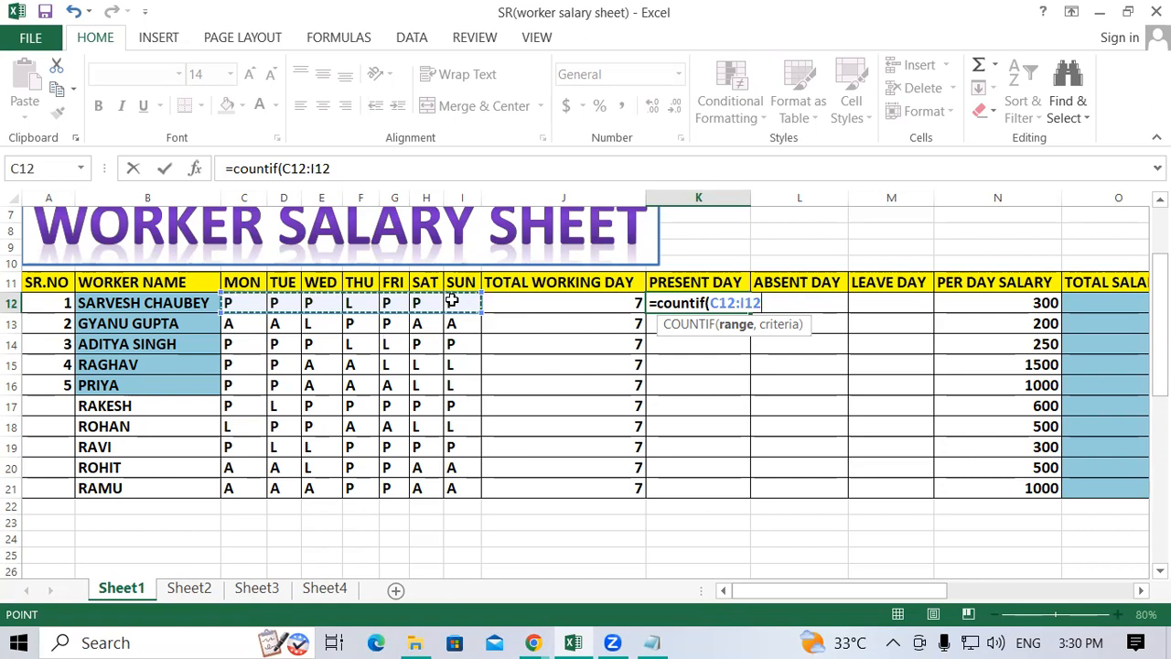
text(,)
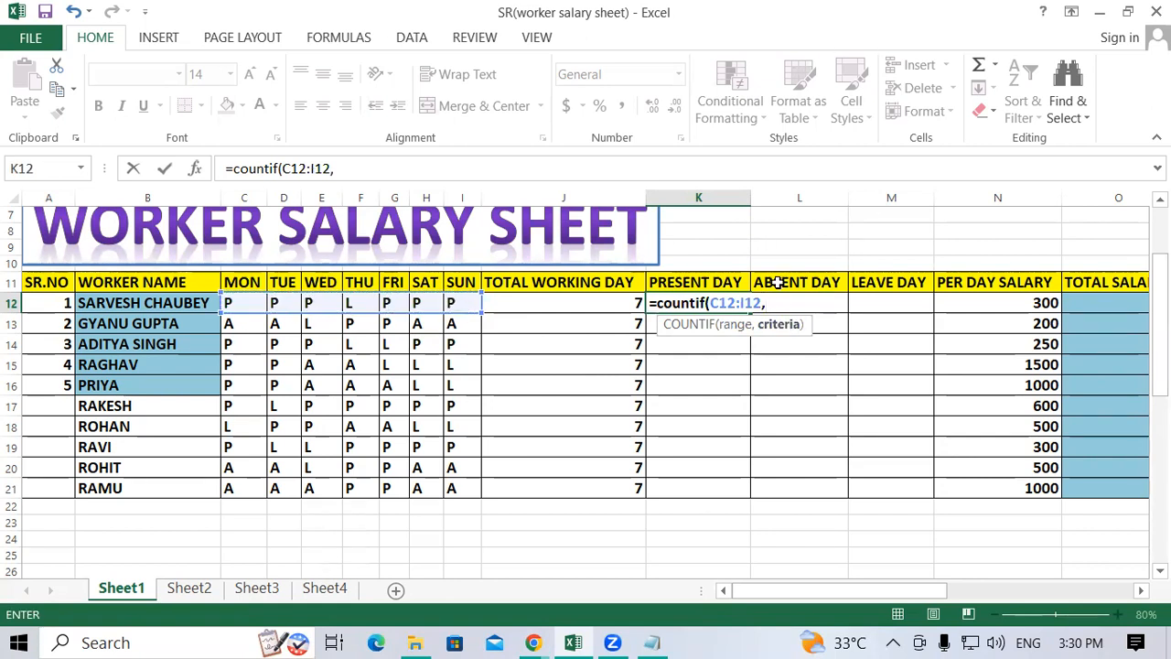
text(")
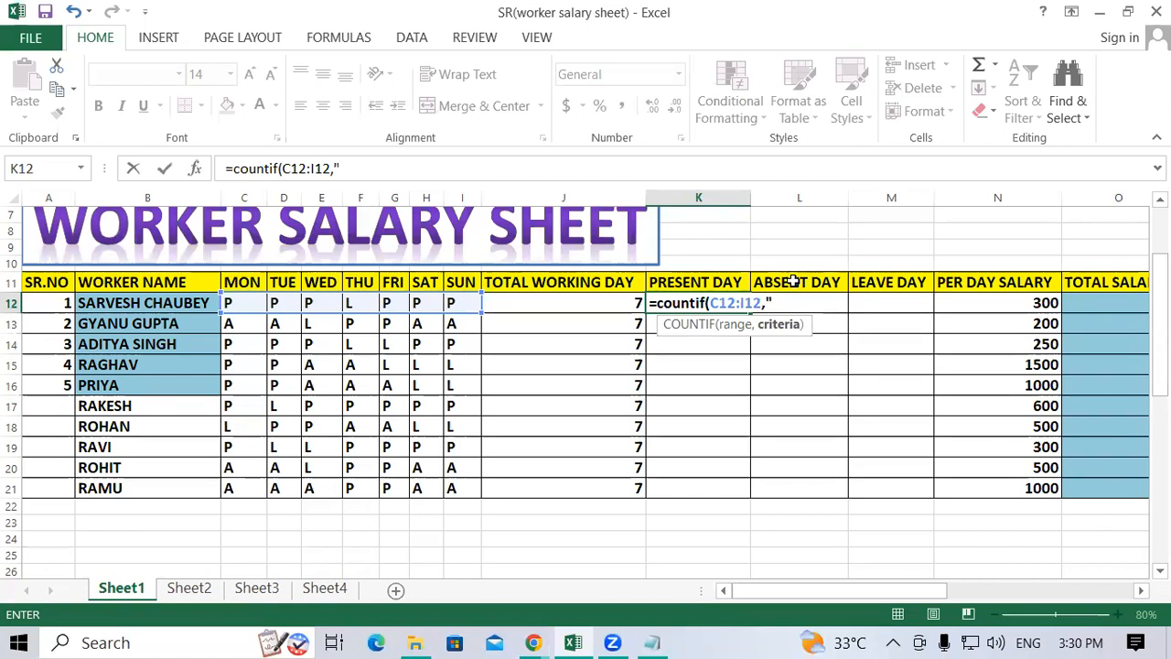
text(P"))
key(Return)
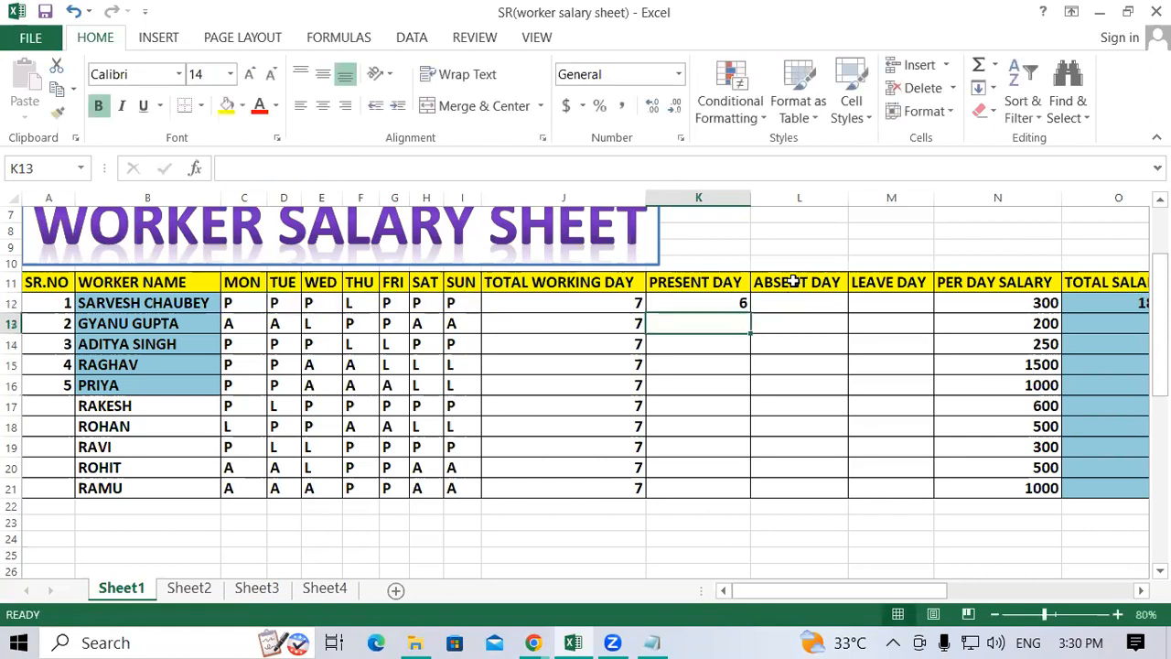
Fill the present-day COUNTIF formula from K12 down to K21 for all workers.
click(559, 302)
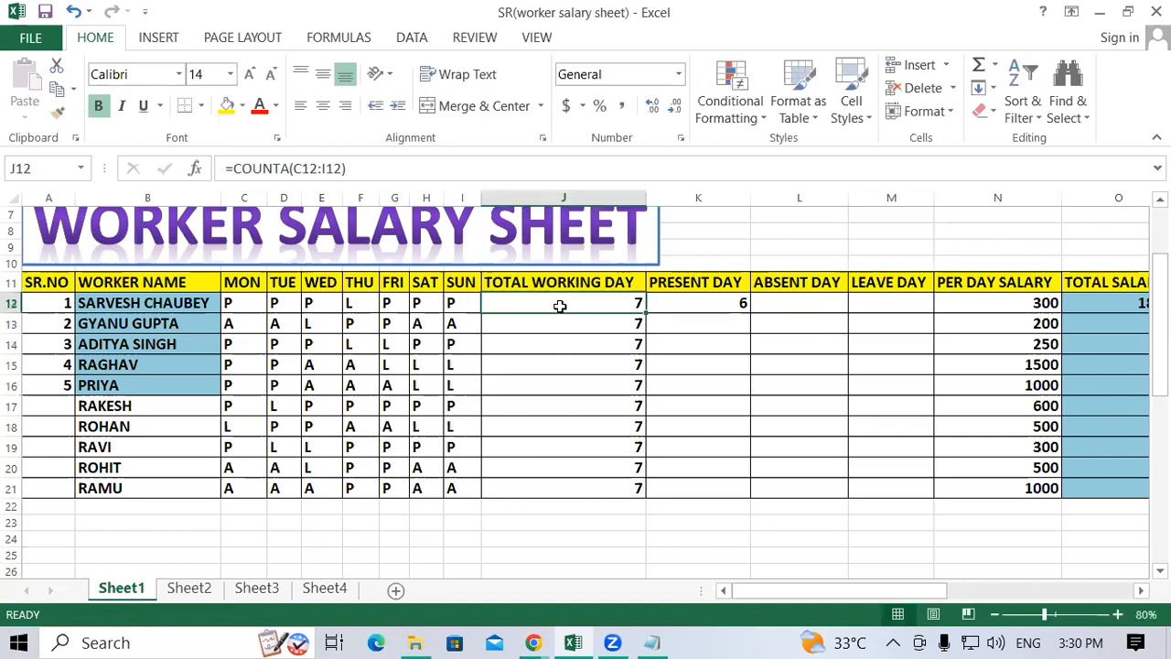
click(739, 302)
drag(749, 312, 784, 497)
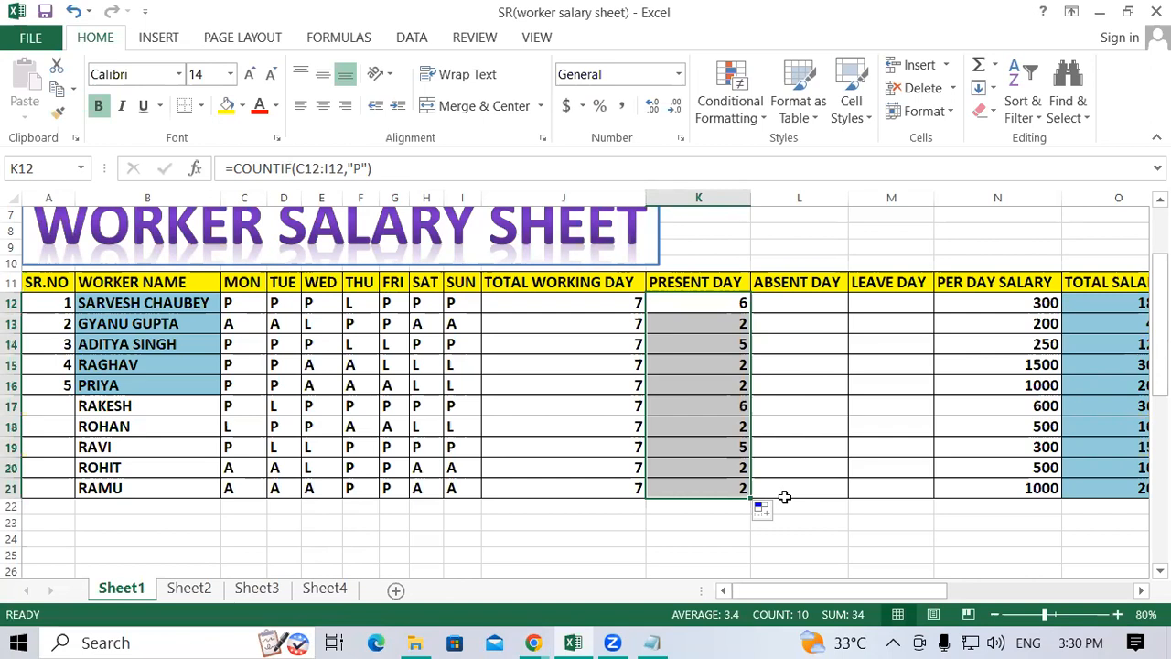
Check the copied present-day formula in K13 against its attendance row and look over the worker names in B12:B21.
click(701, 320)
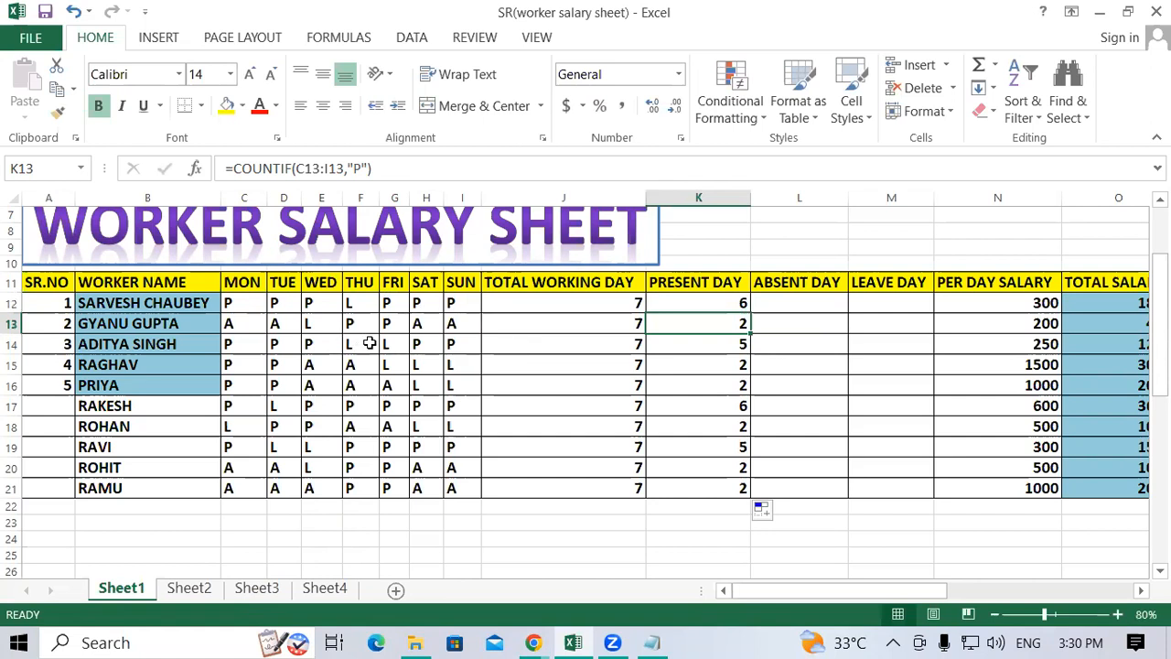
drag(787, 344, 758, 327)
click(732, 320)
click(178, 400)
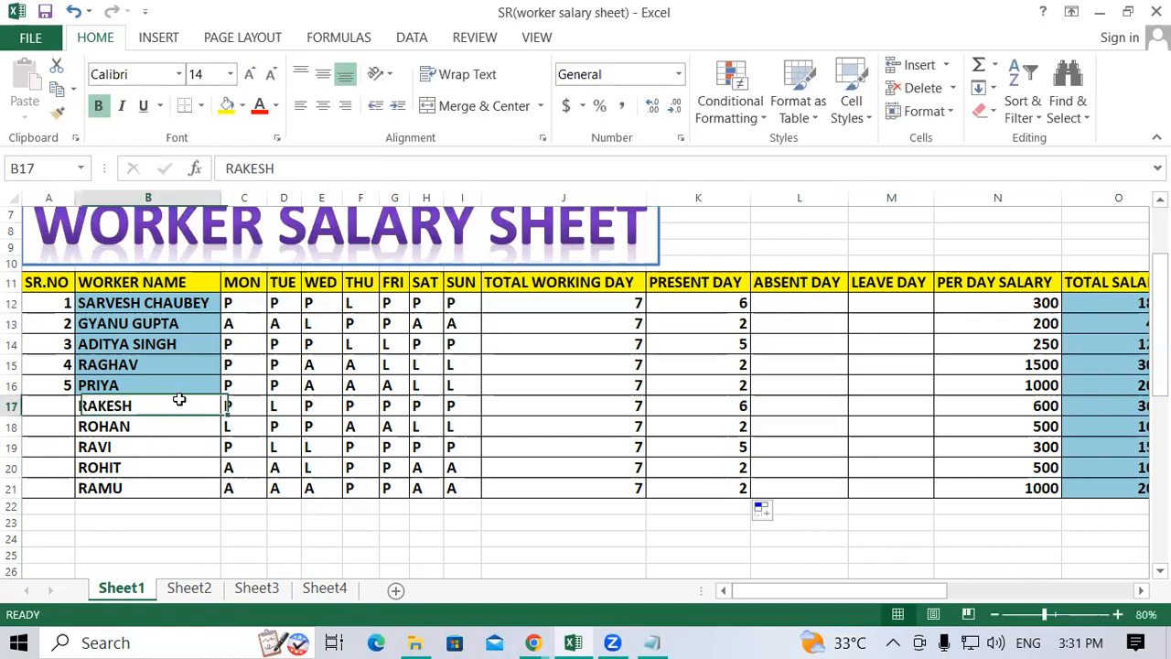
click(108, 307)
drag(108, 322, 133, 556)
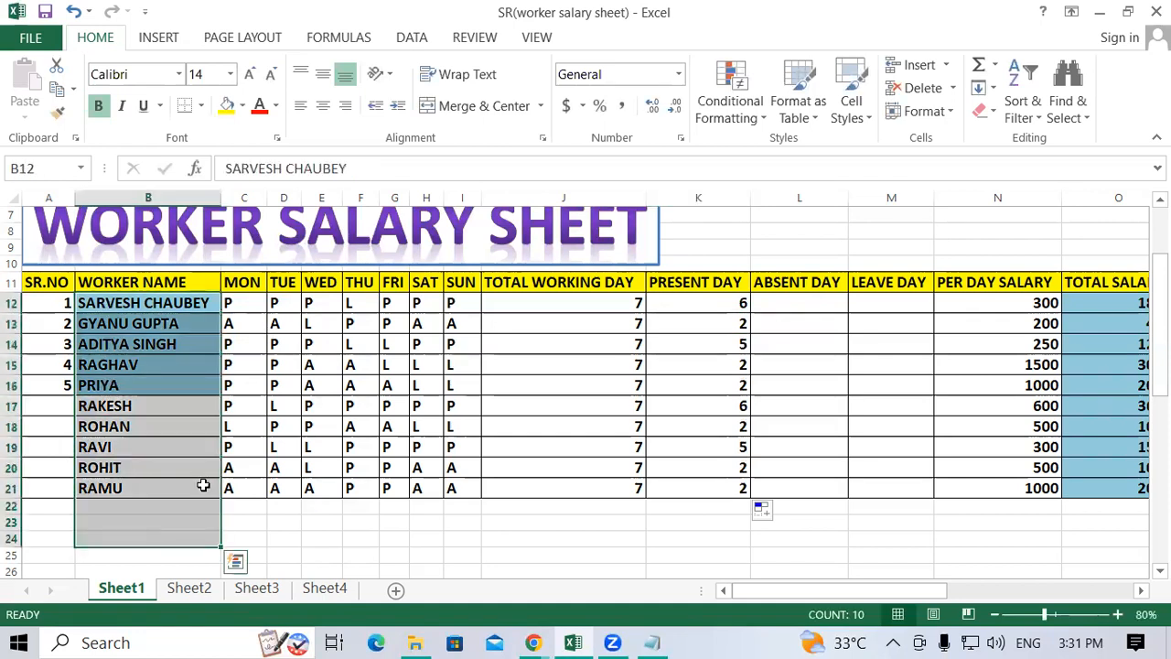
click(197, 486)
drag(123, 304, 150, 491)
drag(126, 303, 129, 491)
click(128, 490)
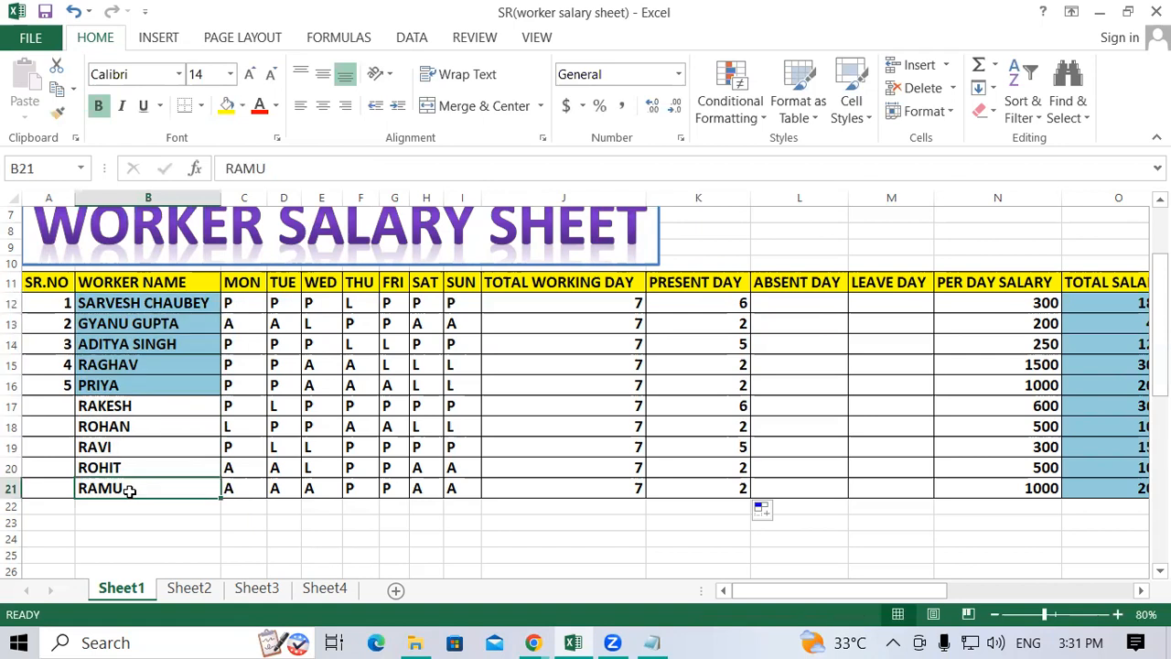
Review the total-working-day formula in J12 and the present-day formula in K12 of the first worker's row.
click(126, 304)
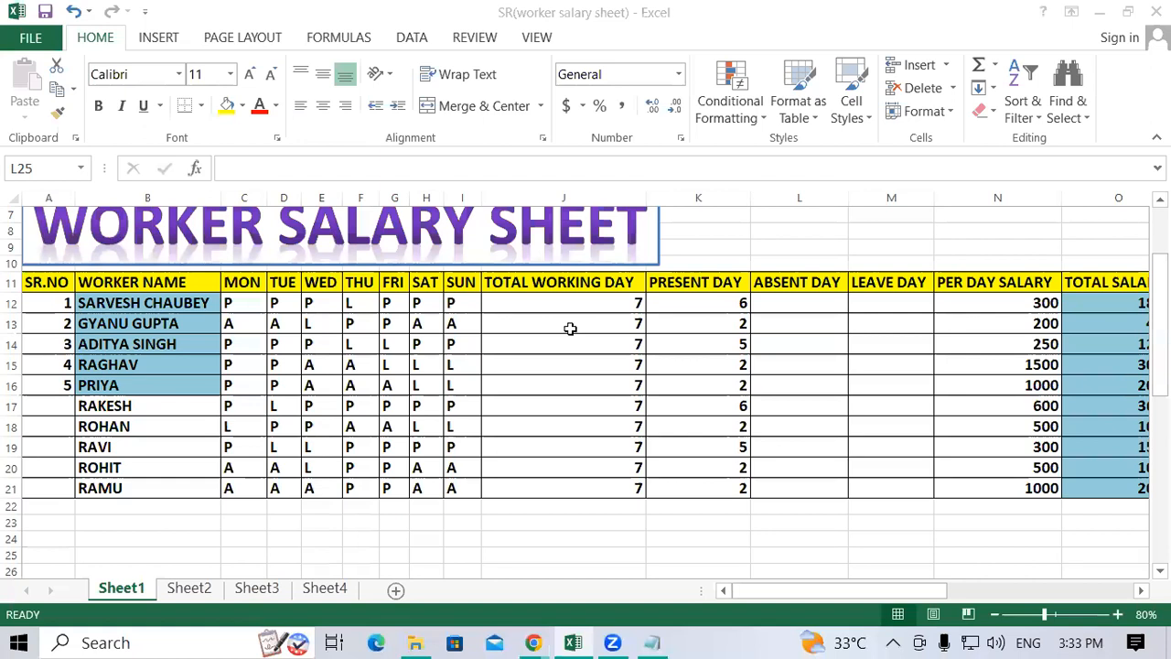
click(603, 307)
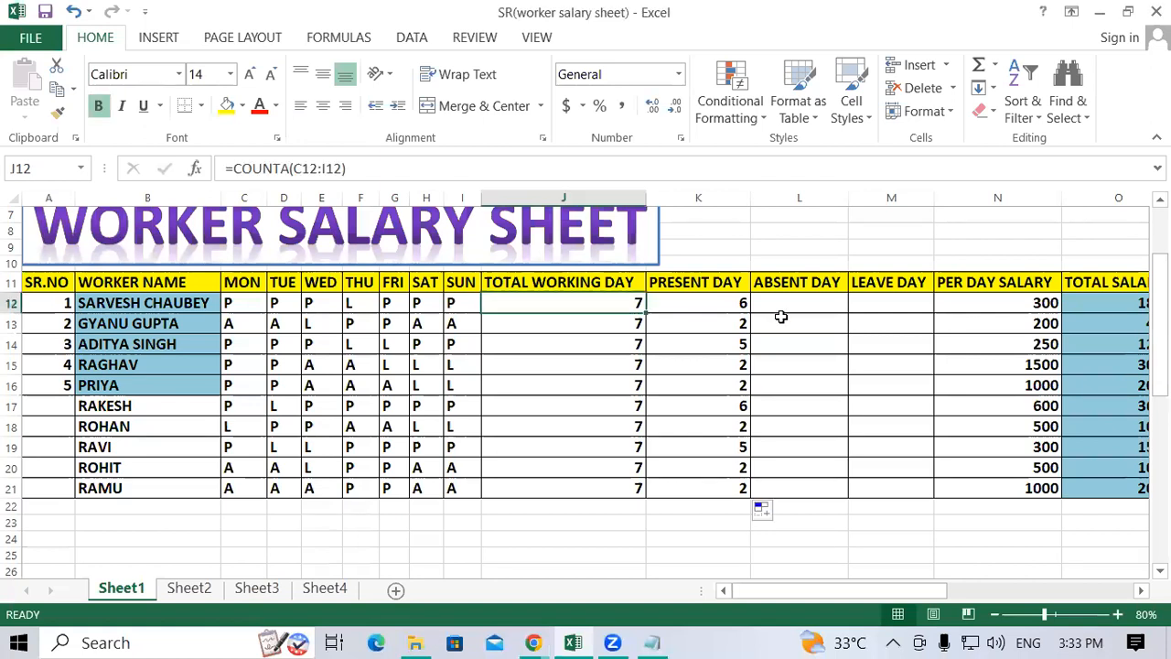
click(708, 305)
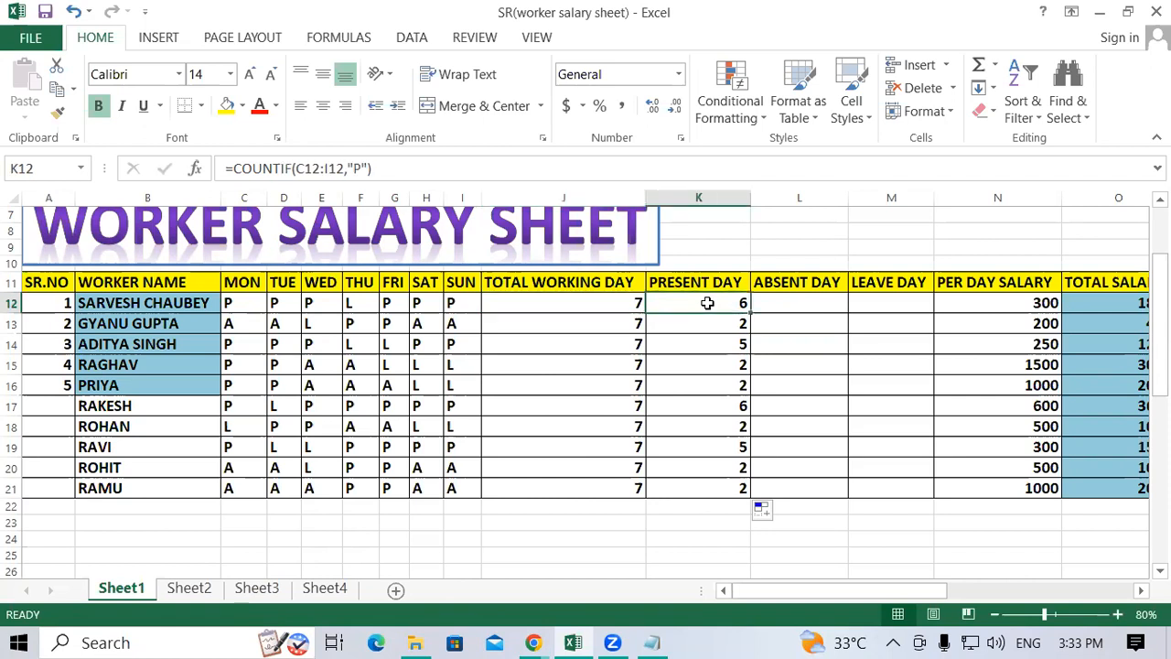
click(801, 309)
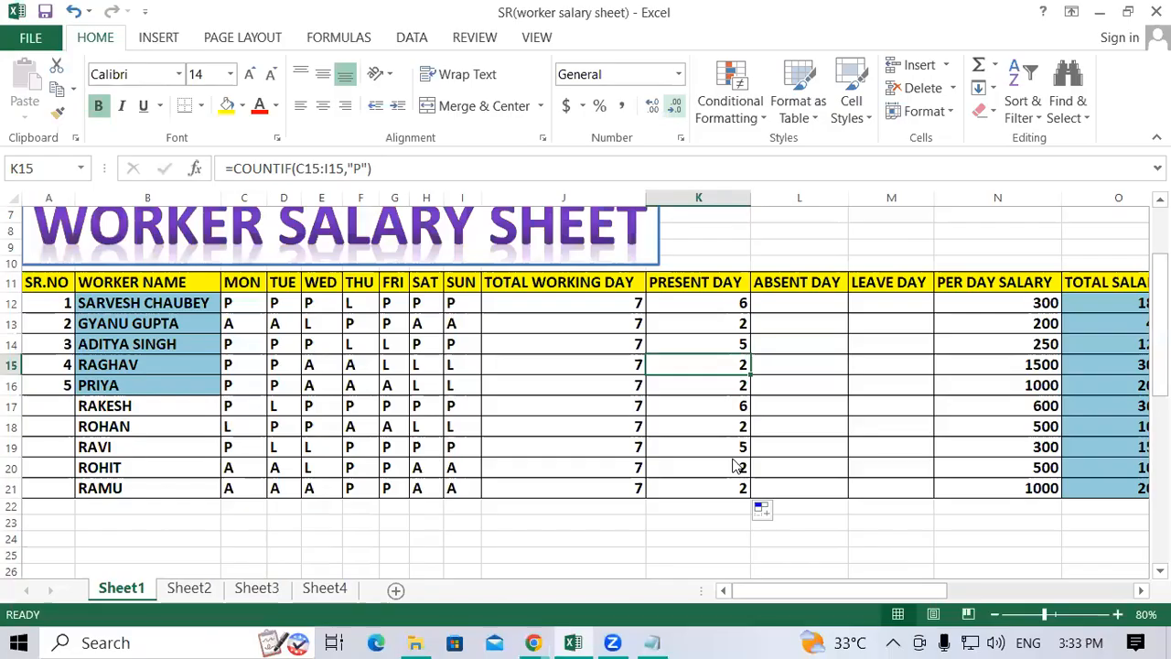
Count the first worker's absent days in L12 with =COUNTIF(C12:I12,"A").
click(784, 306)
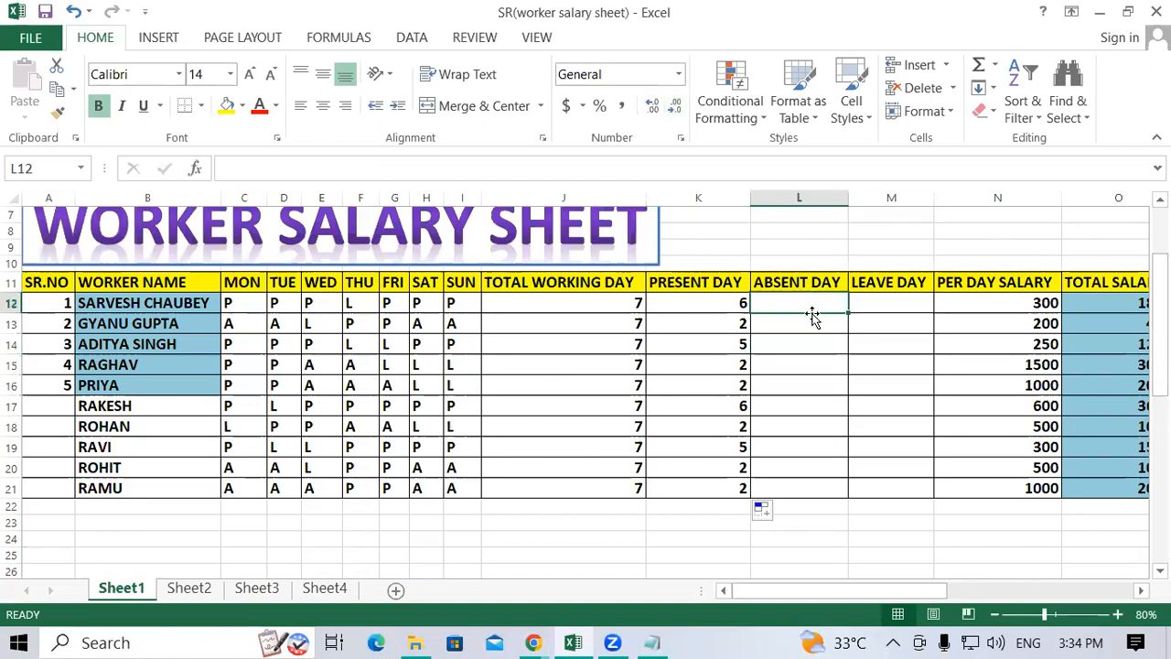
text(=)
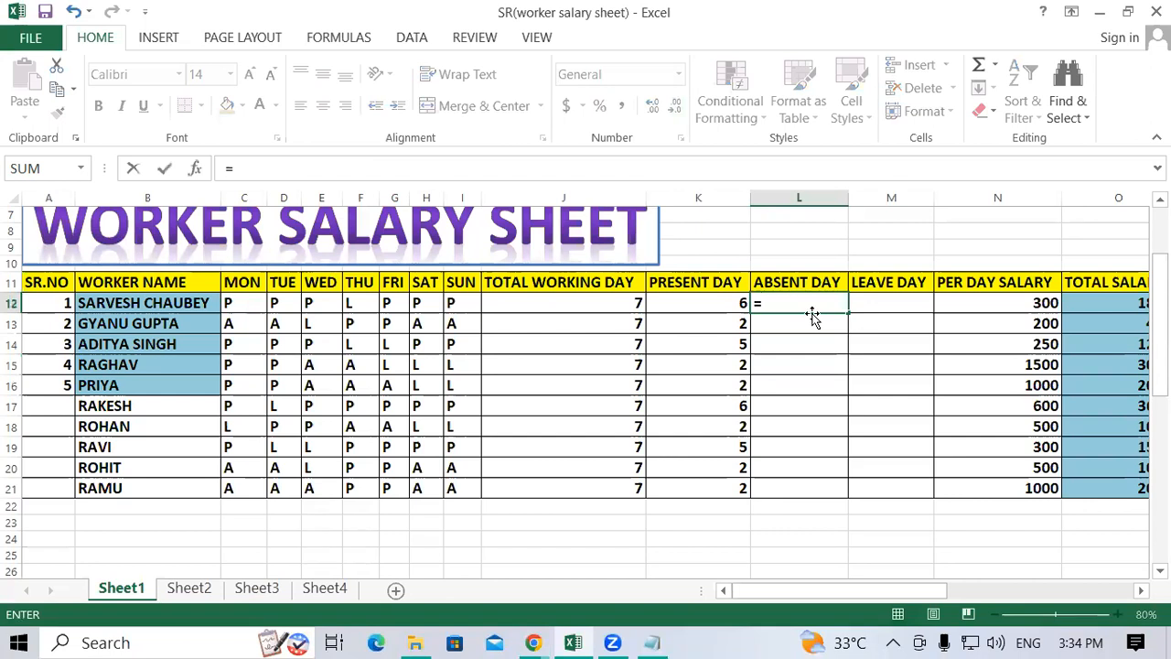
text(c)
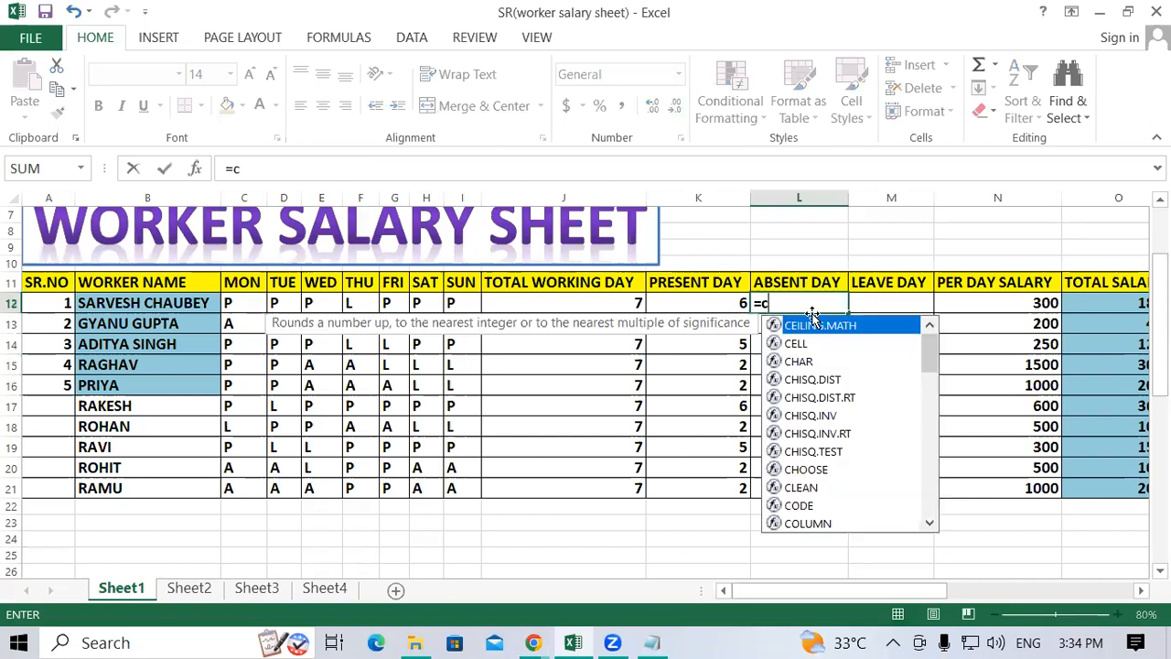
text(oun)
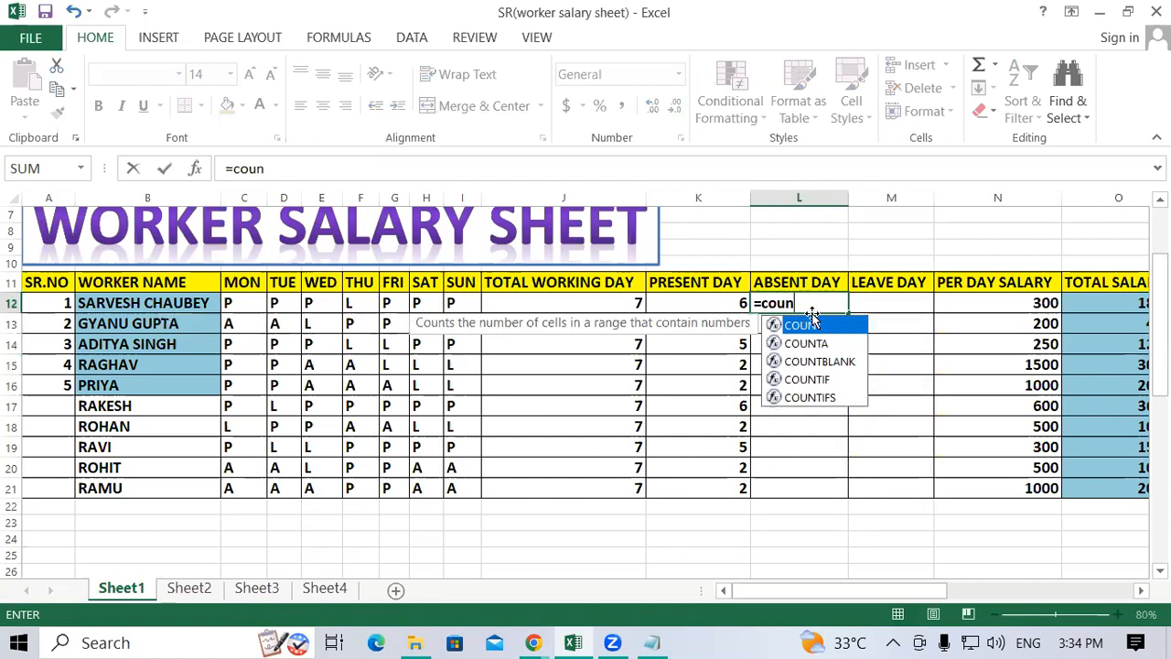
text(tif)
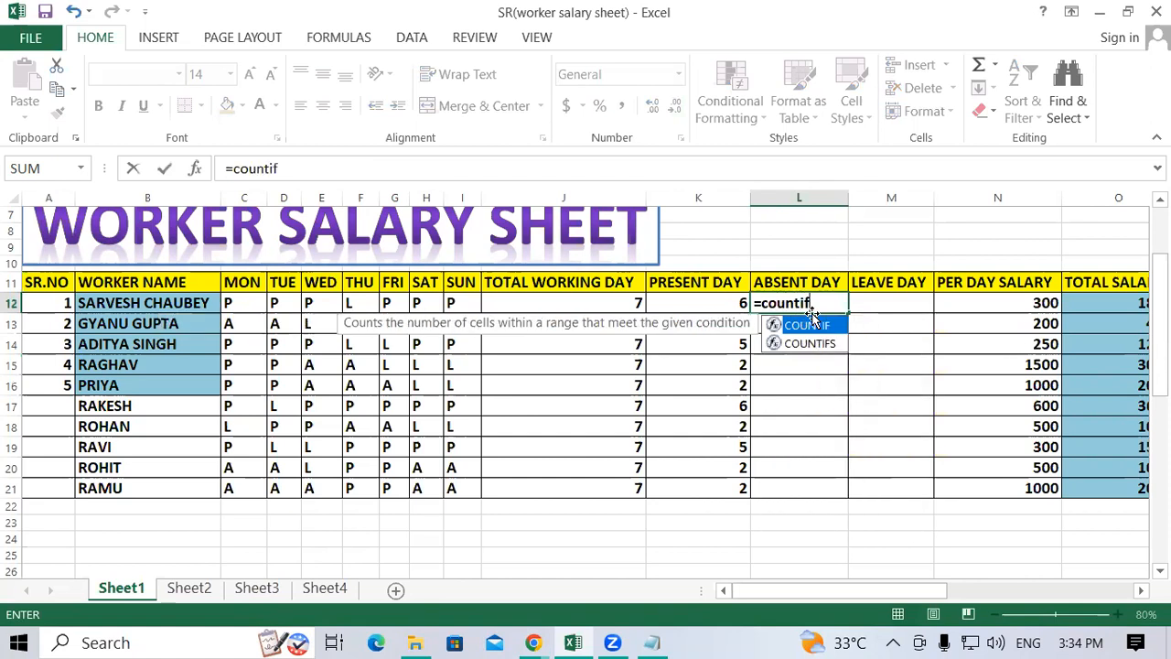
text(()
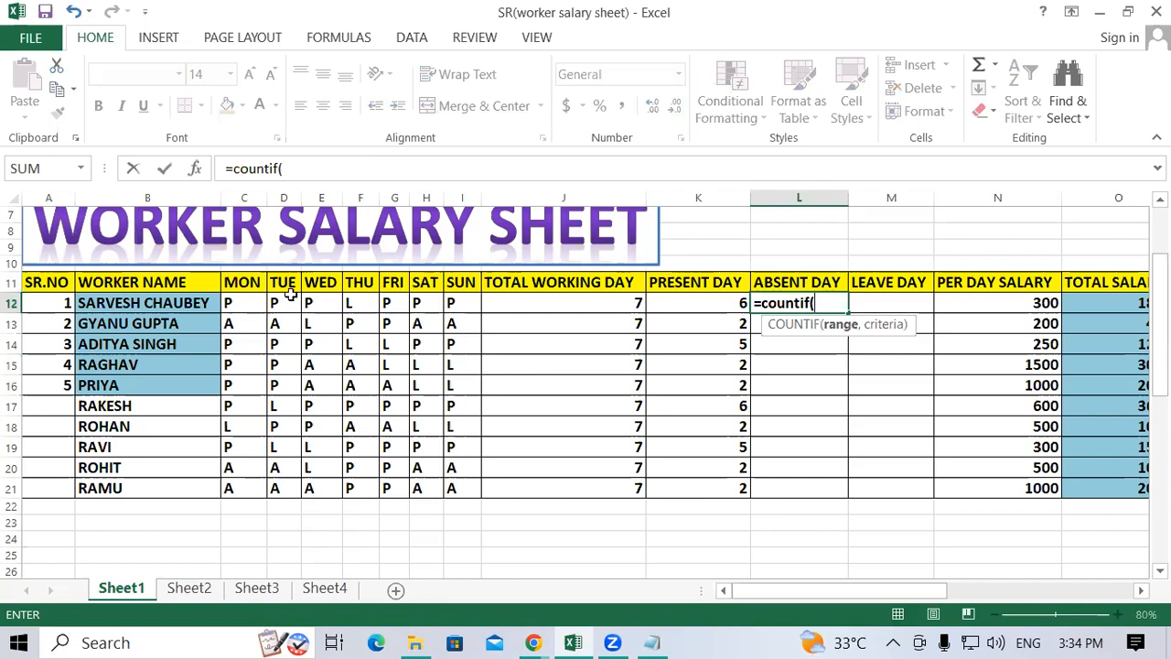
drag(229, 303, 462, 309)
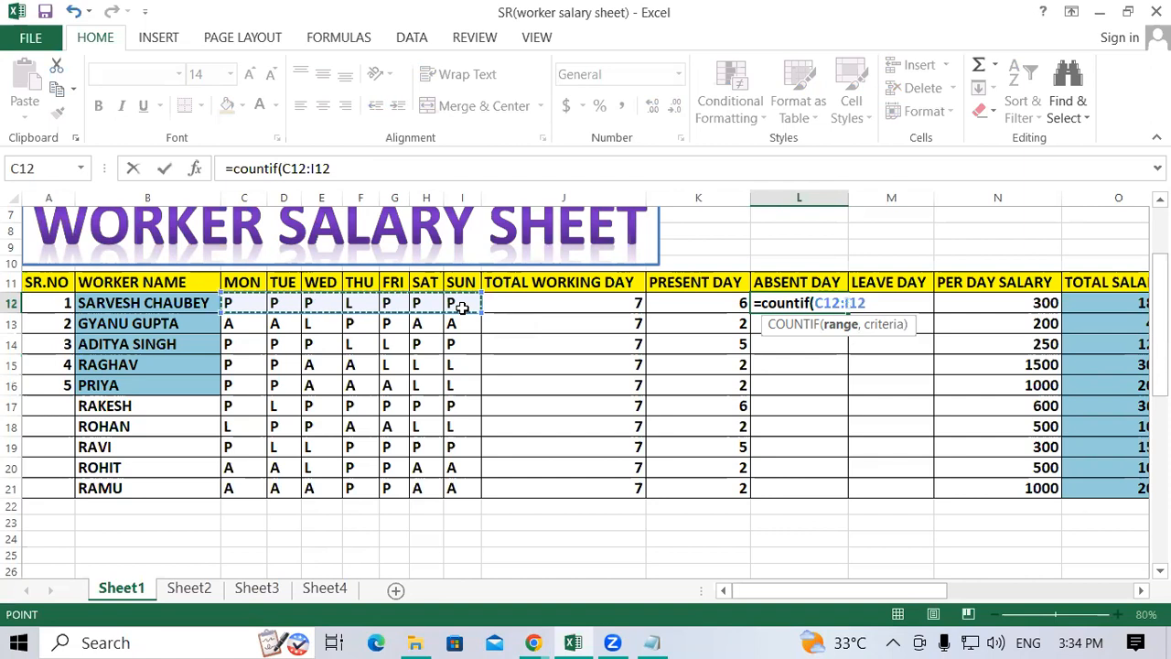
text(,")
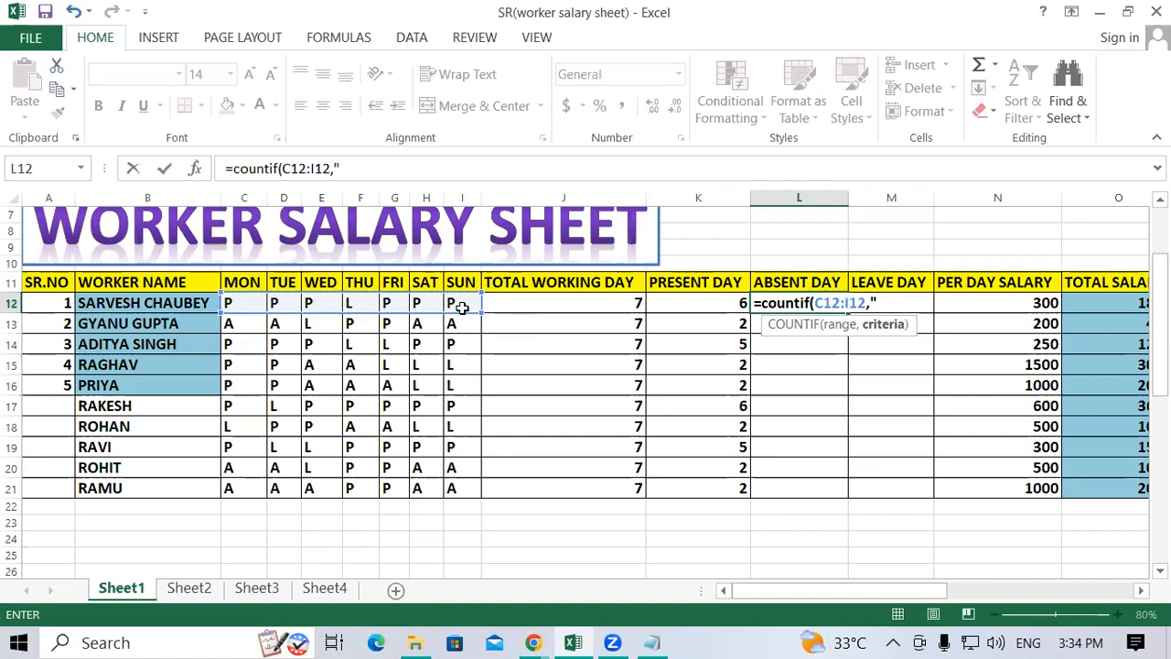
text(A"))
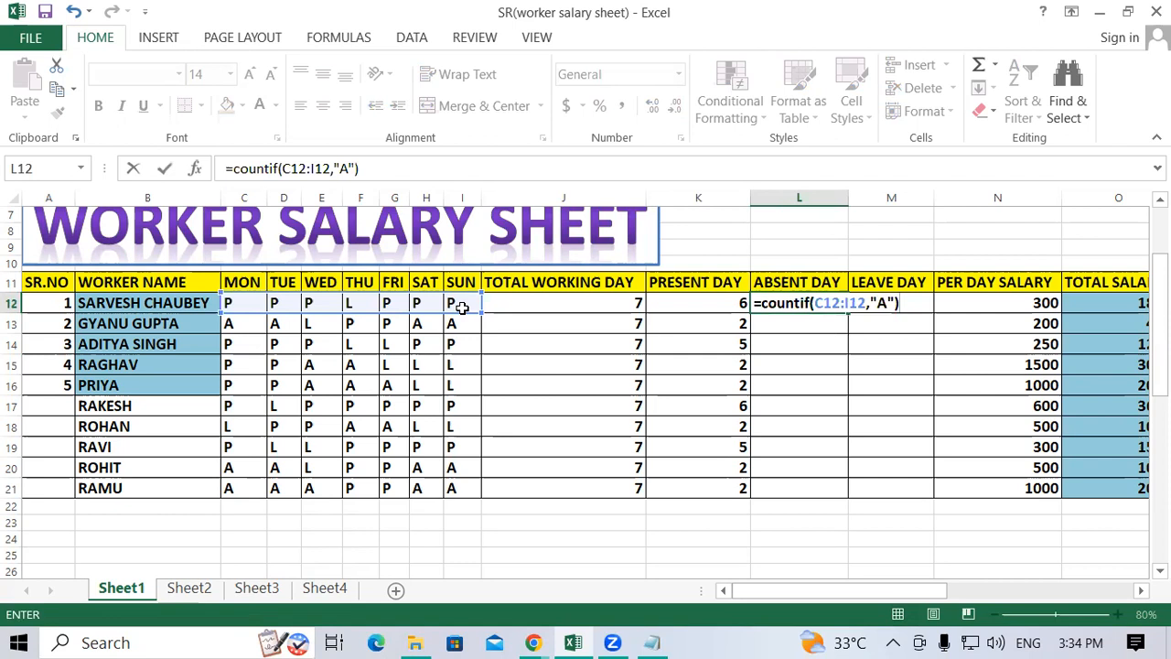
key(Return)
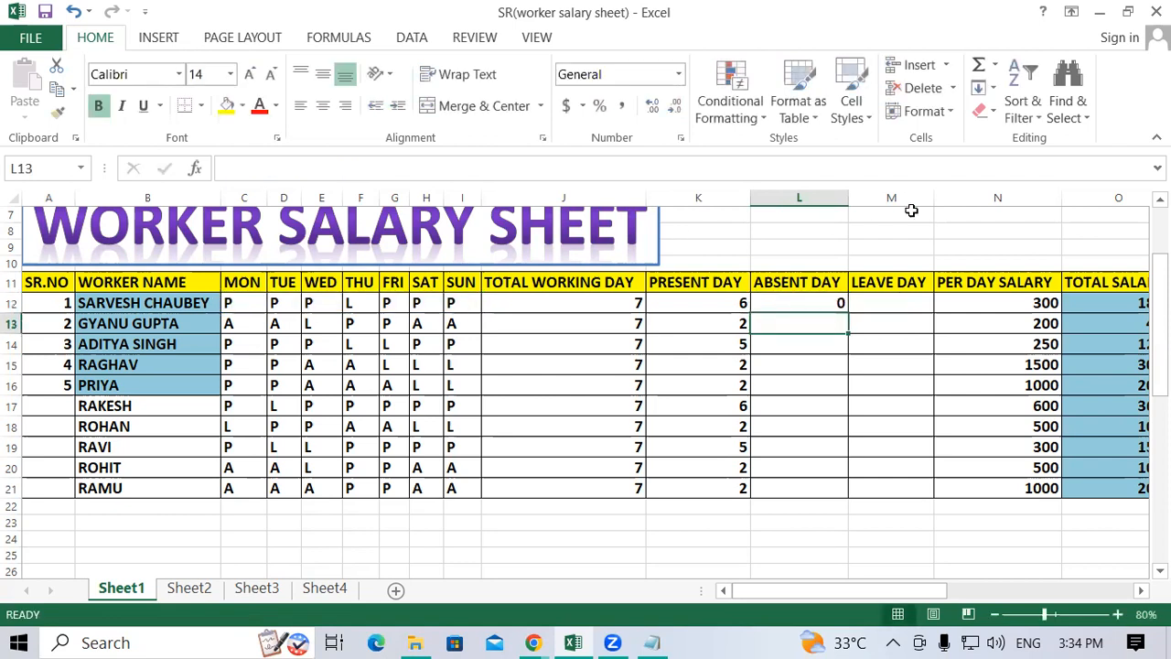
Fill the absent-day COUNTIF formula from L12 down to L21 for all workers.
click(831, 303)
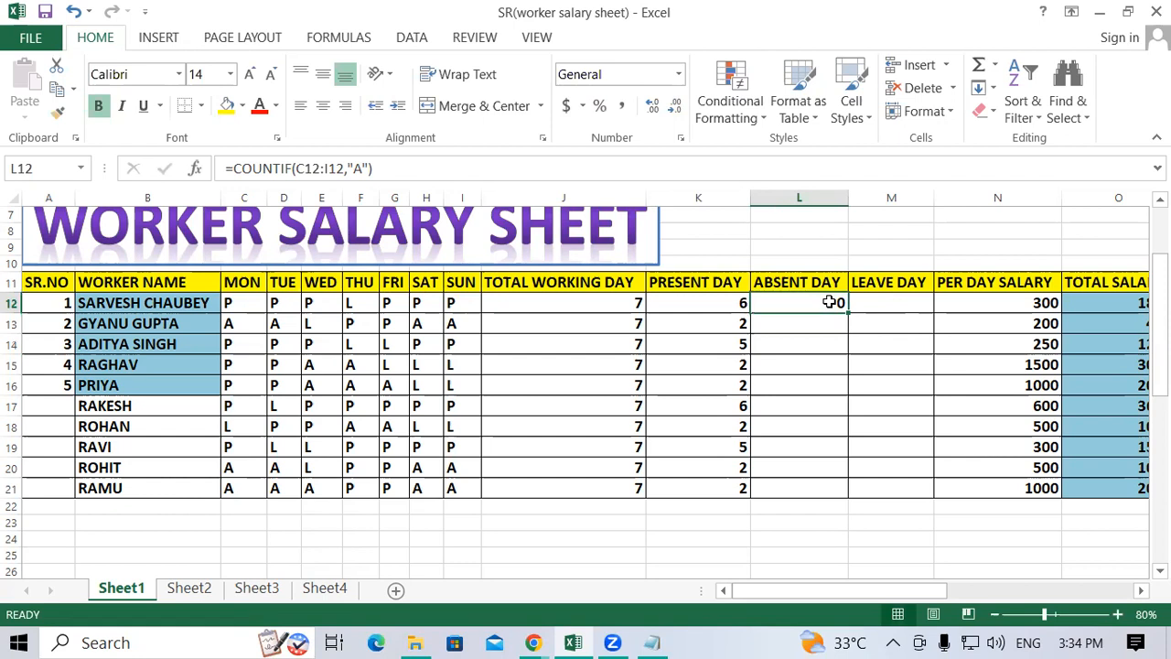
drag(849, 313, 850, 495)
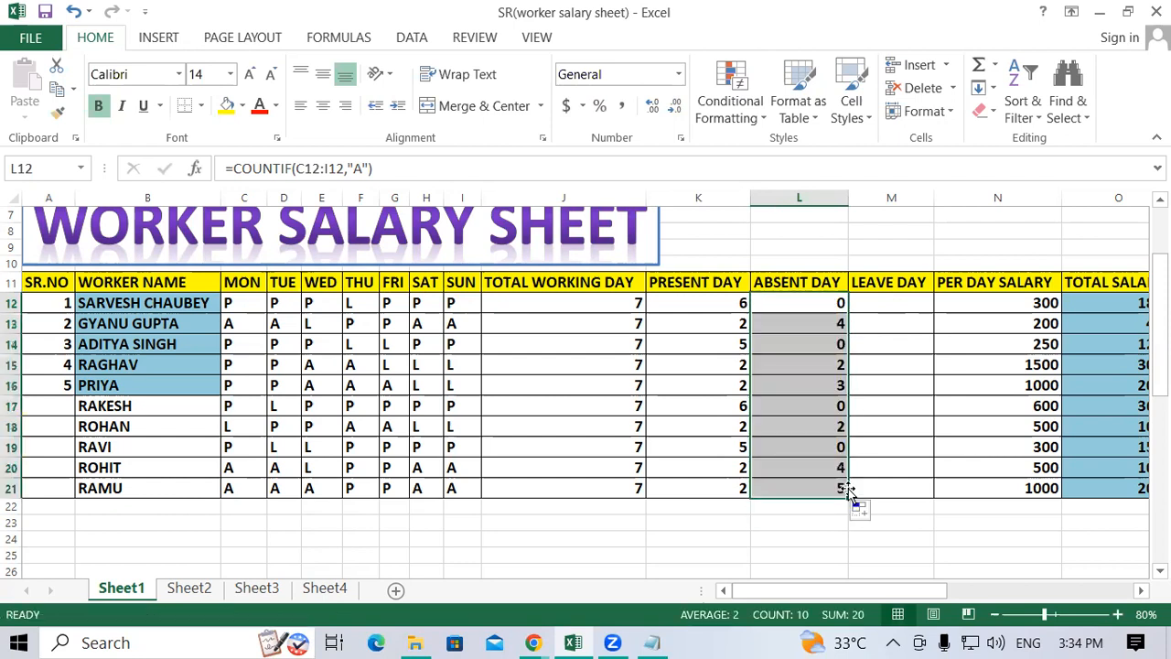
Compare the working, present and absent day formulas in row 12 and check the copied absent-day formula in L13.
click(535, 300)
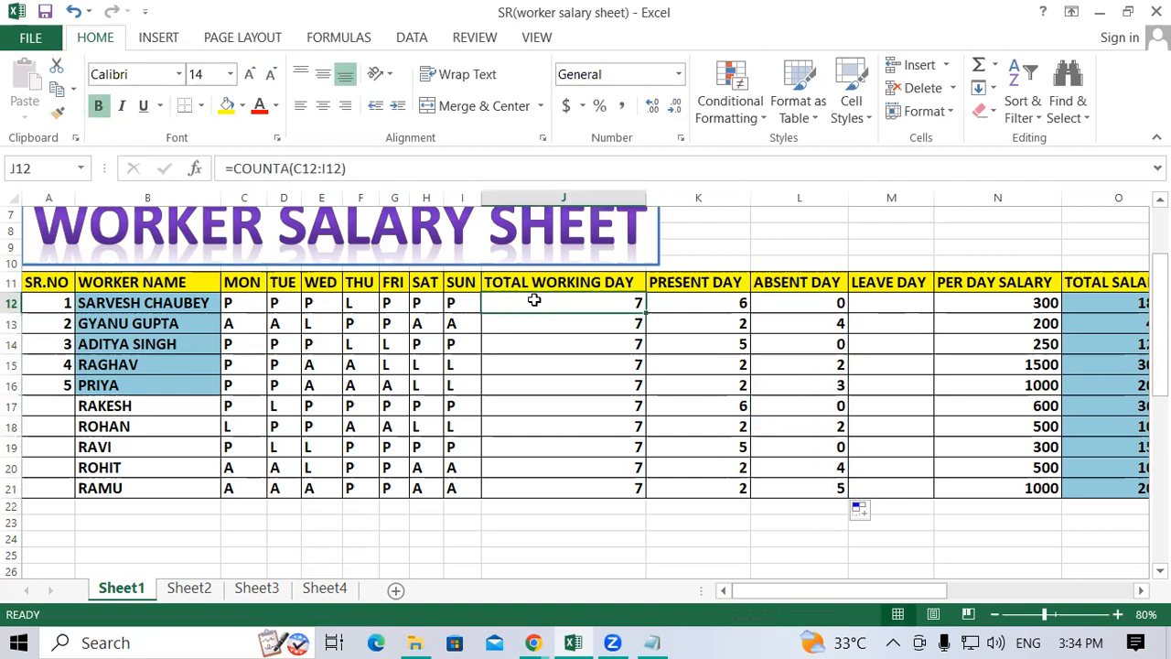
click(726, 297)
click(795, 303)
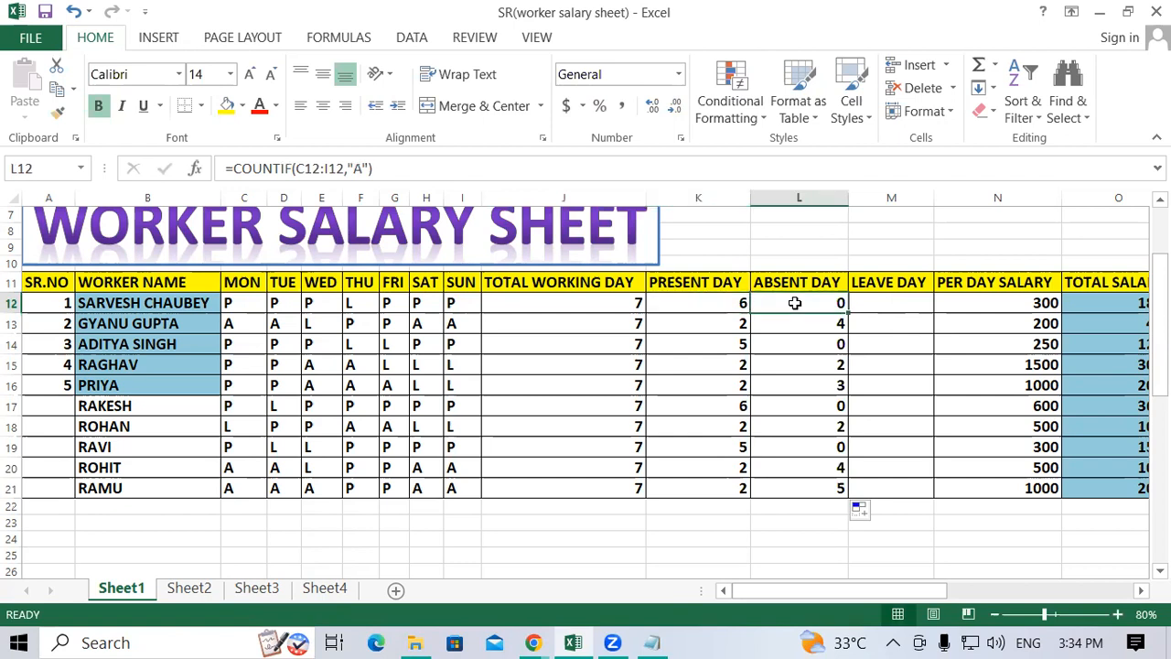
click(872, 301)
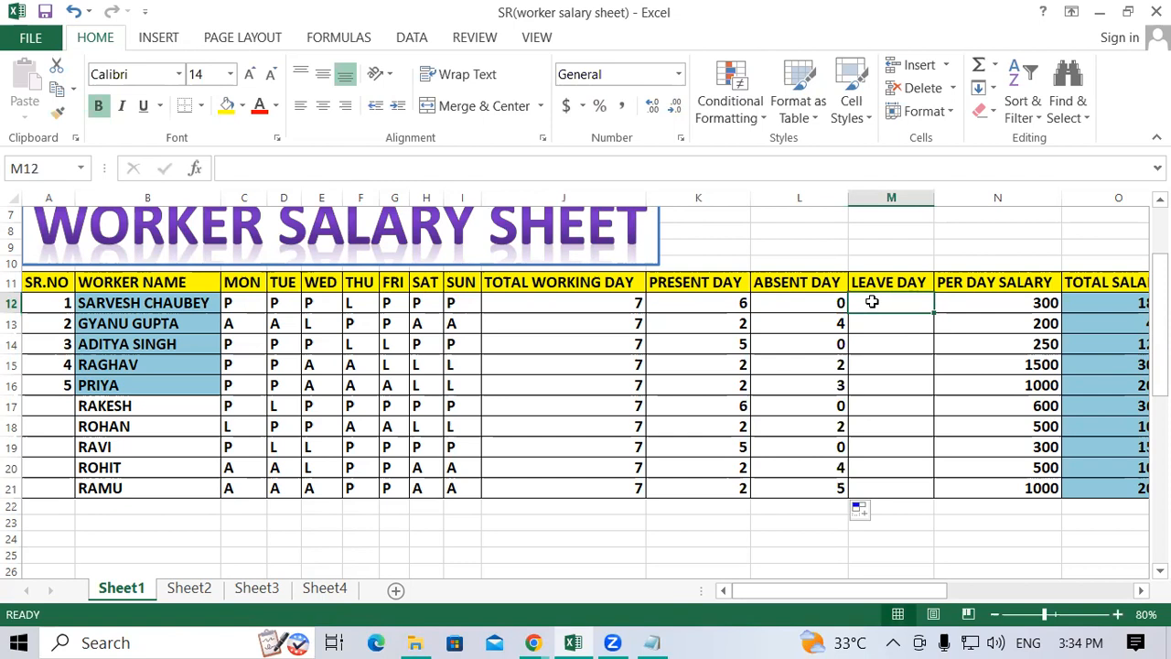
click(811, 323)
click(799, 287)
click(810, 323)
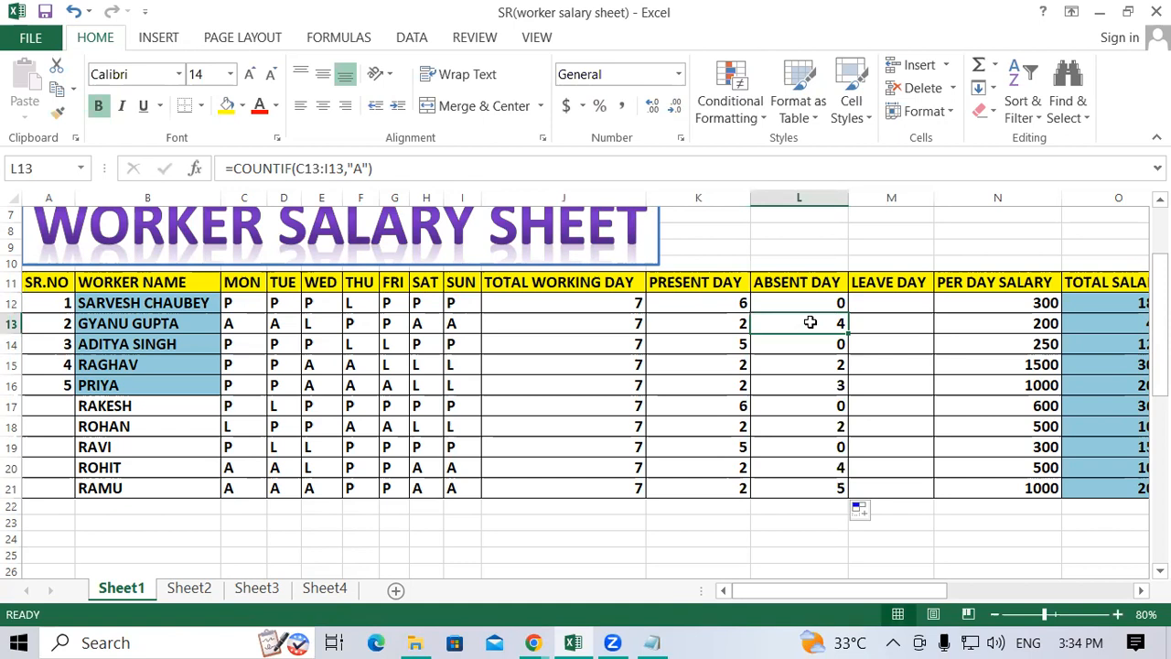
click(879, 327)
Count the first worker's leave days in M12 with =COUNTIF(C12:I12,"L").
click(872, 305)
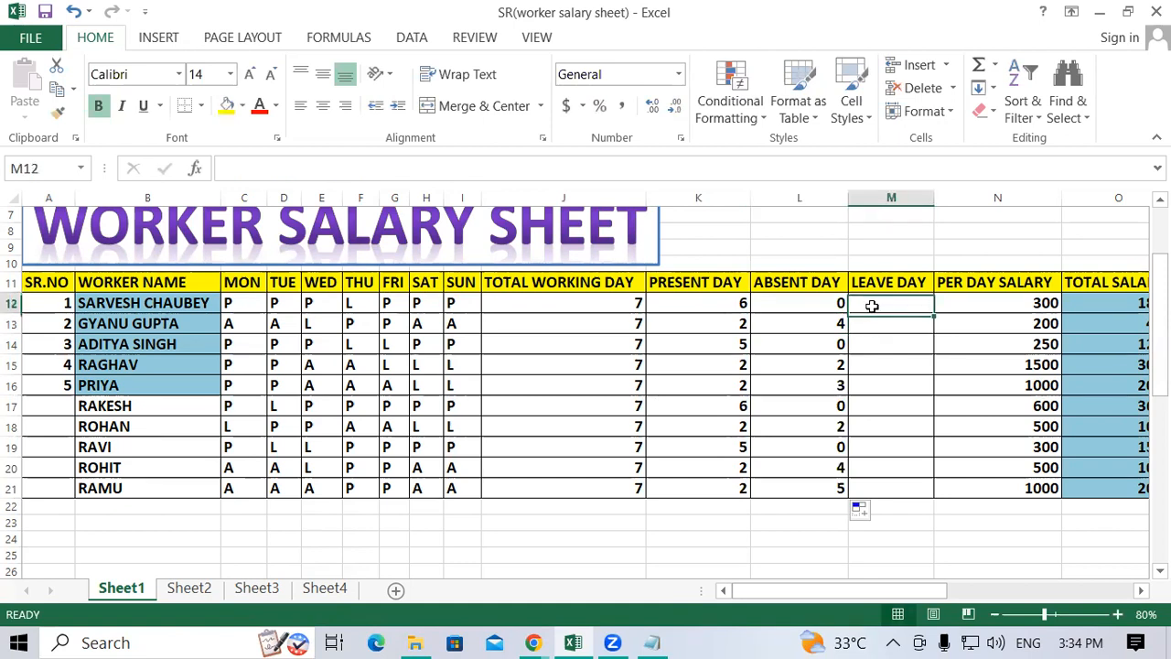
text(=)
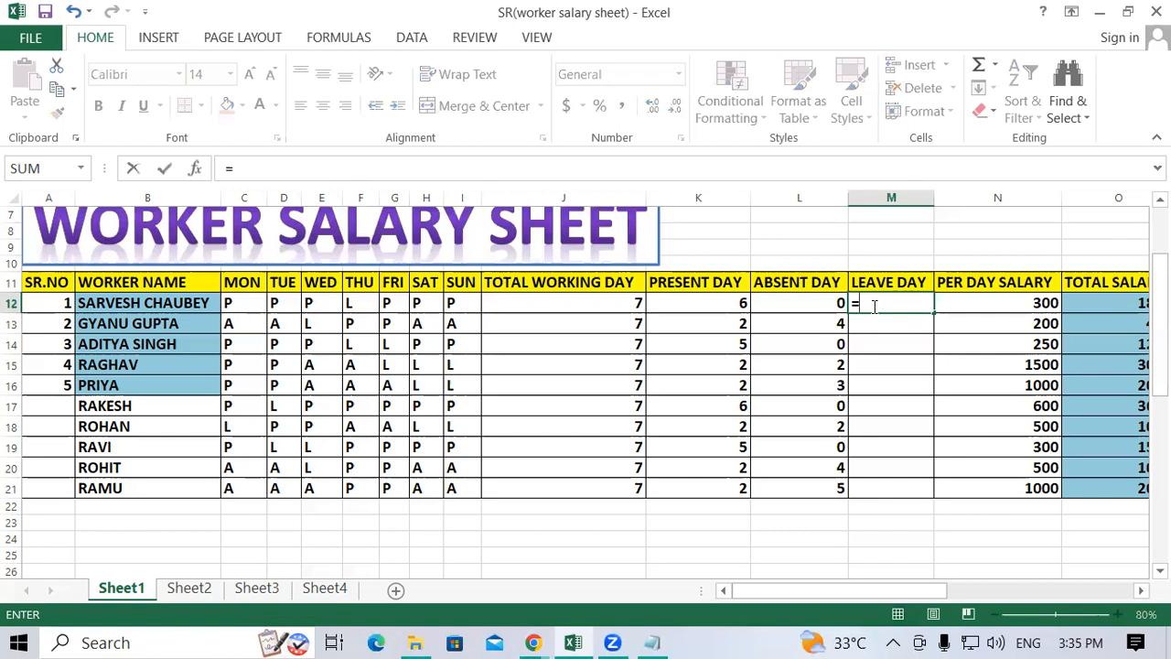
text(countif)
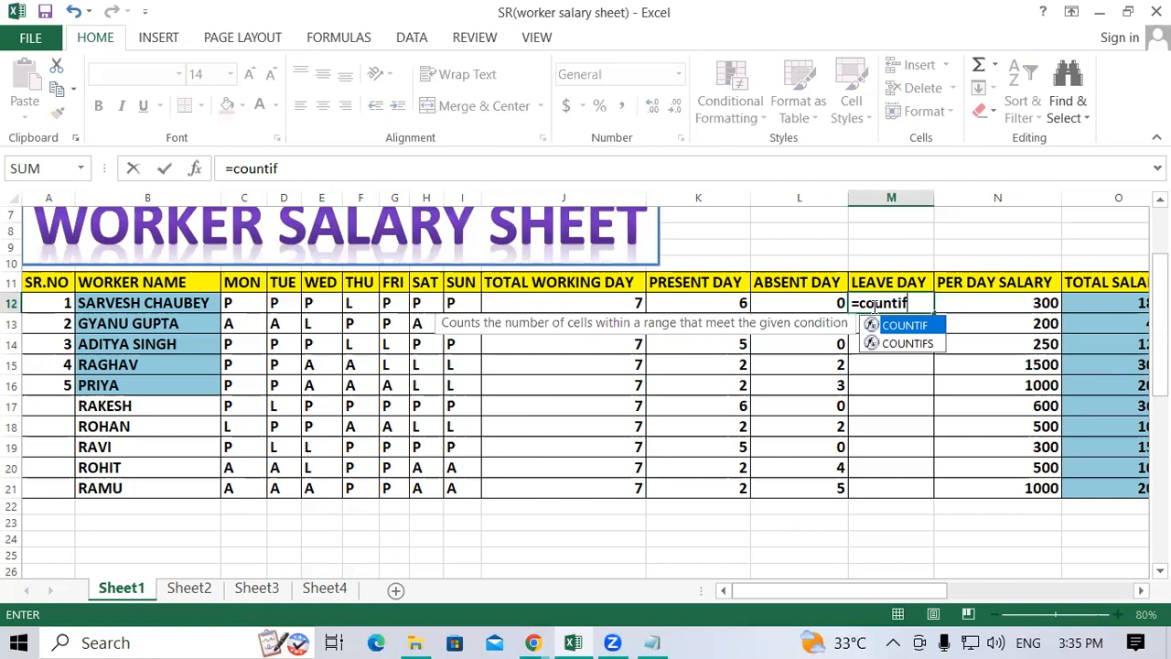
text(()
drag(239, 302, 451, 308)
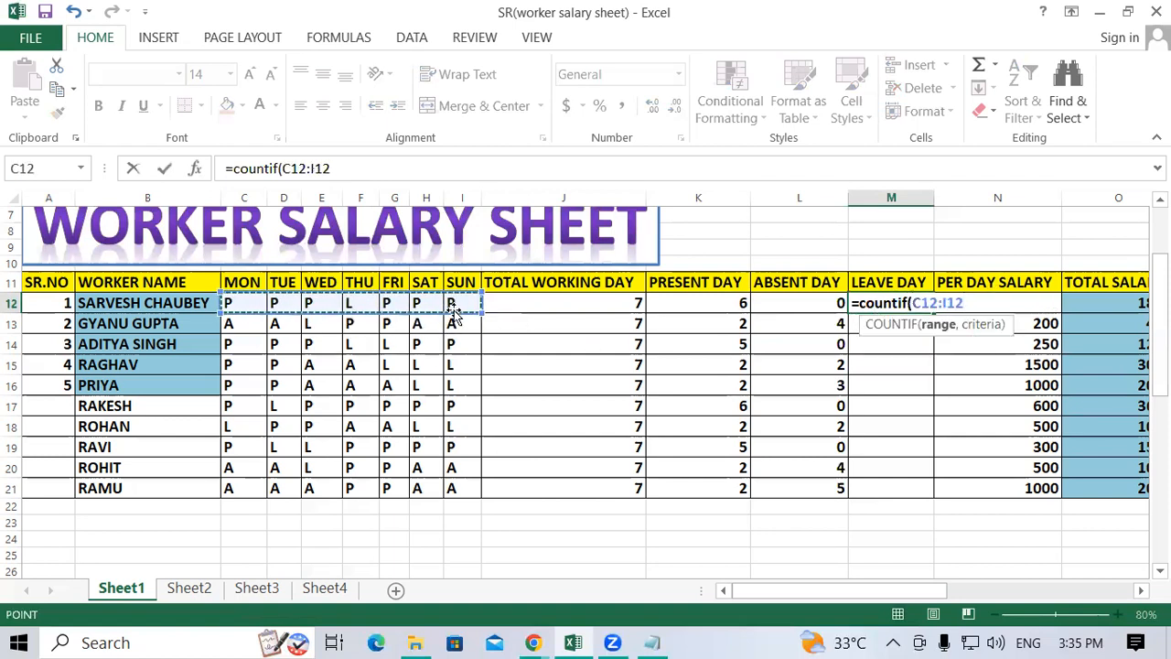
text(,)
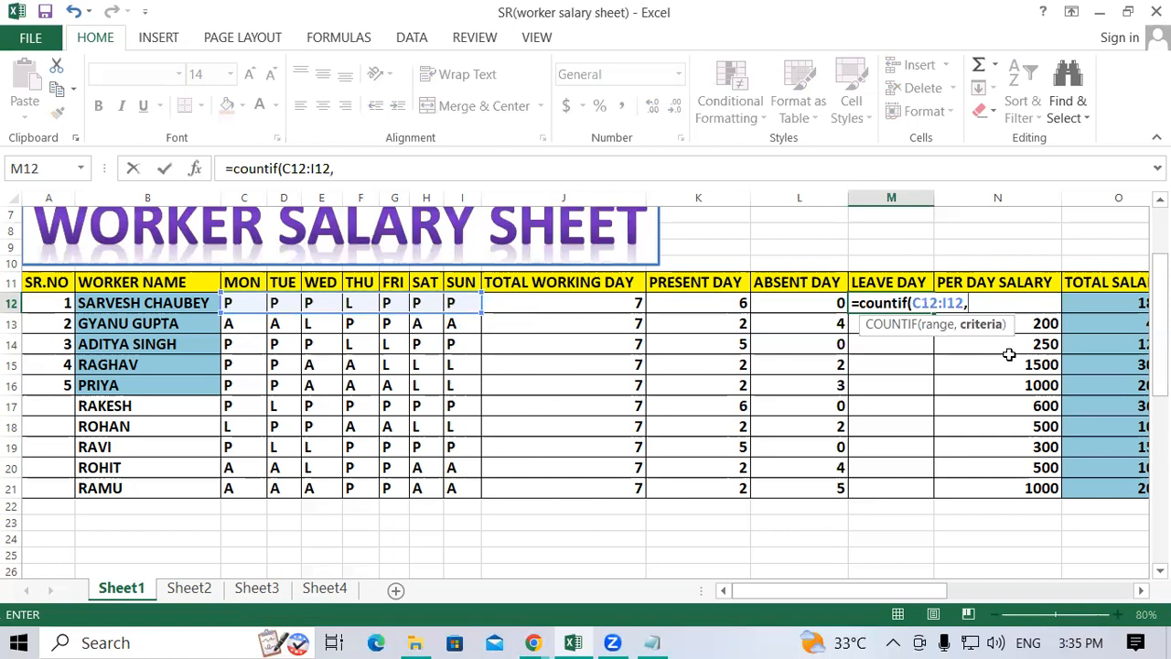
text("L"))
key(Return)
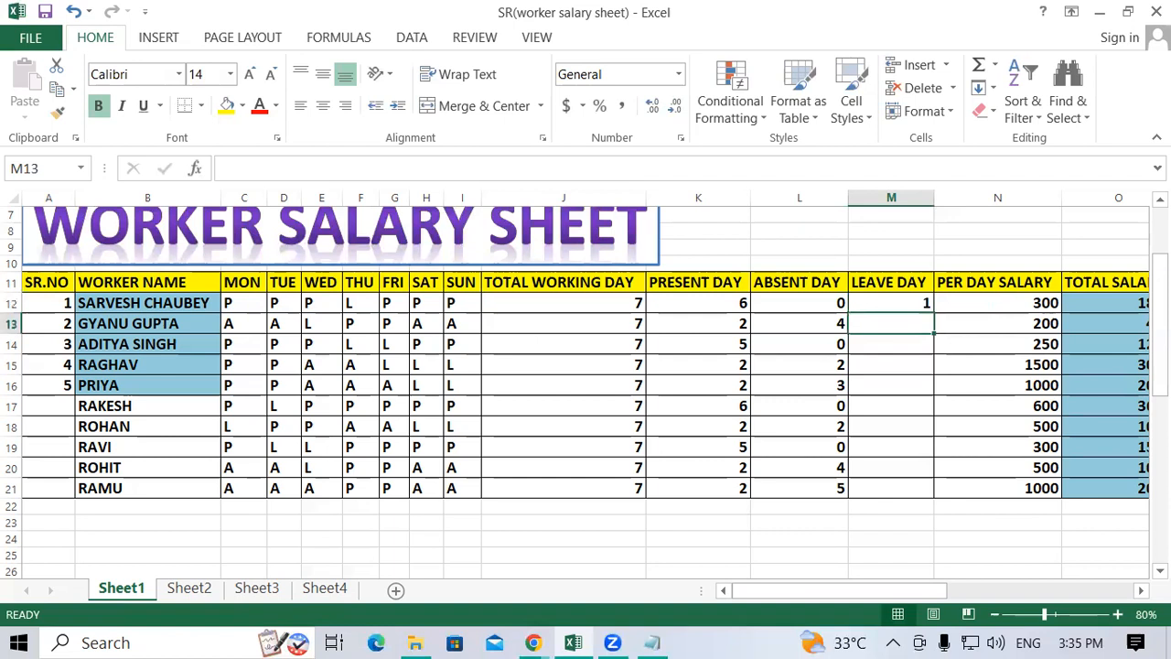
Fill the leave-day COUNTIF formula from M12 down to M21 and check the copied formula in M13.
click(915, 303)
drag(933, 313, 954, 494)
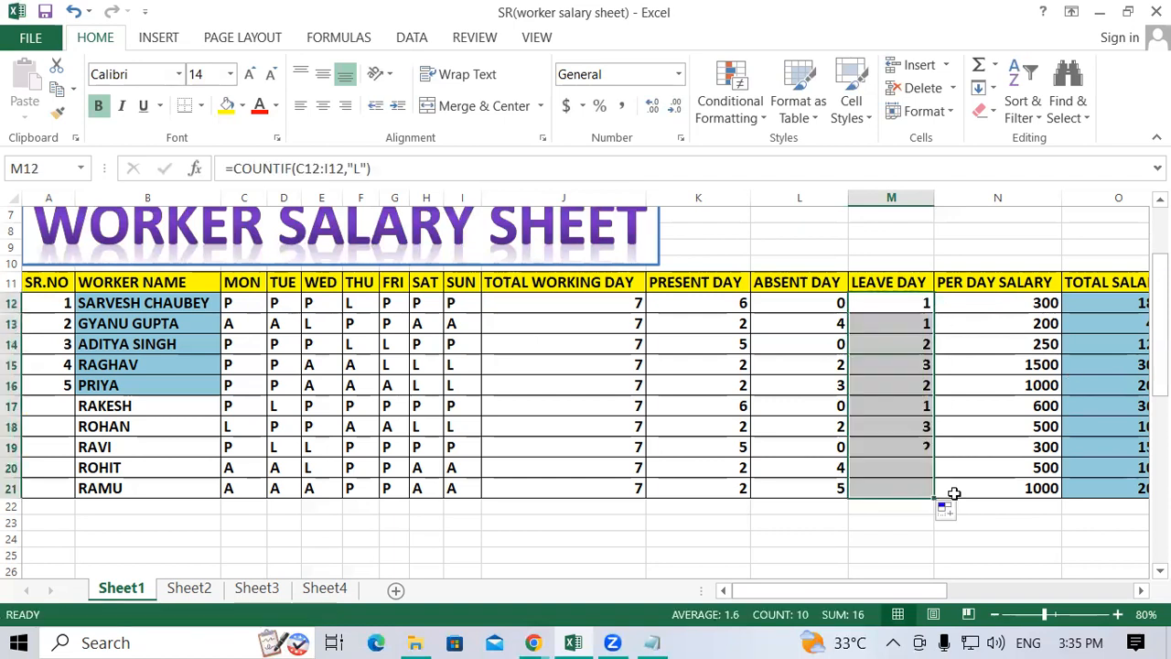
click(887, 324)
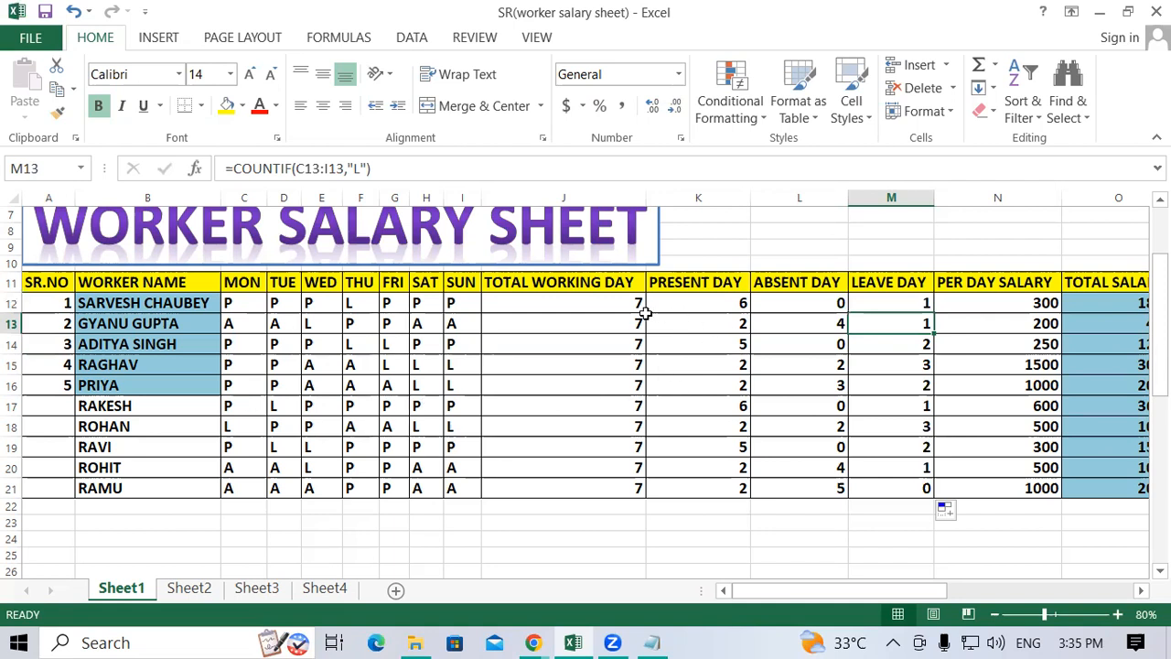
Go over the attendance marks in C12:I21 and the working, present, absent and leave day columns for all workers.
drag(248, 302, 456, 504)
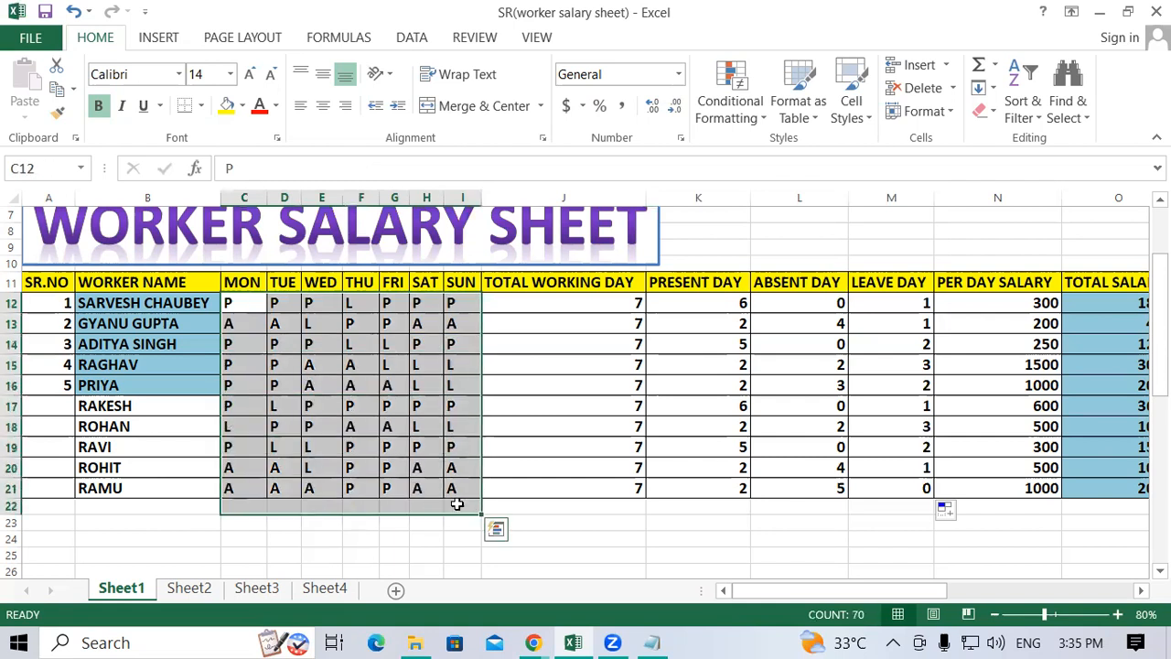
drag(547, 301, 565, 492)
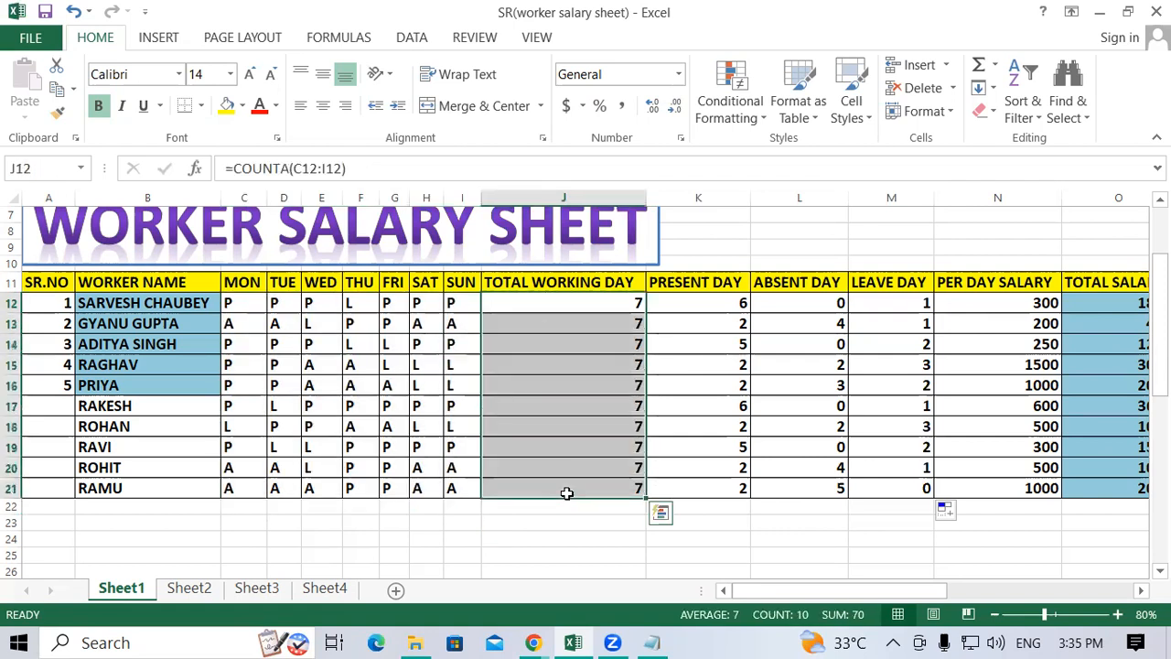
click(597, 303)
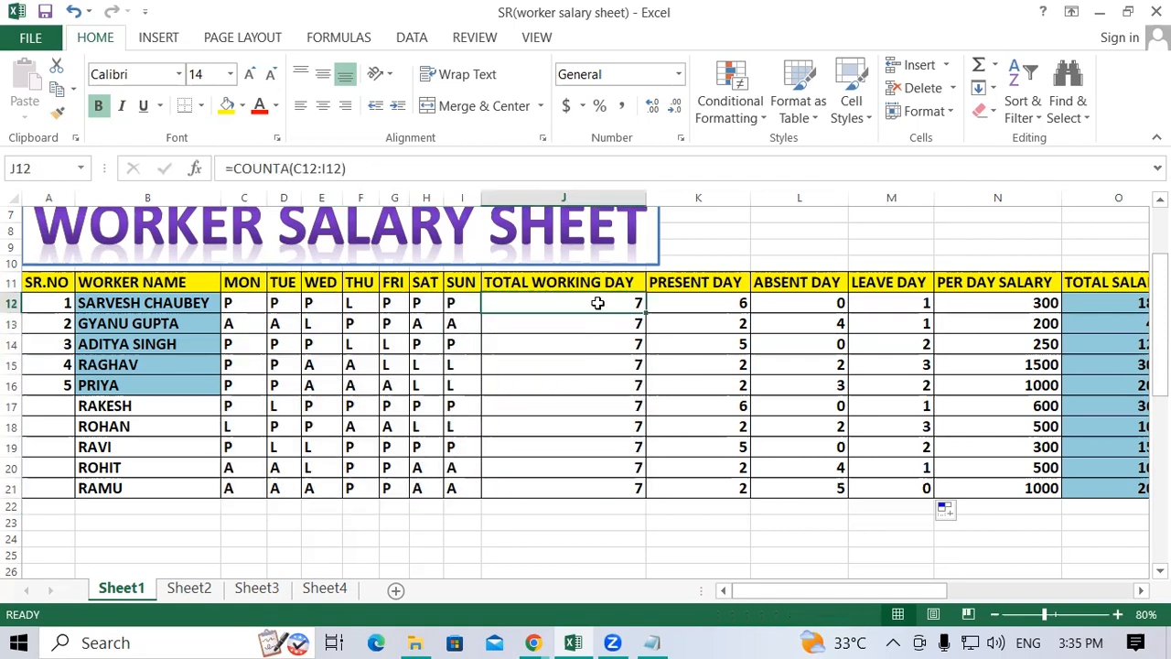
click(690, 283)
click(702, 298)
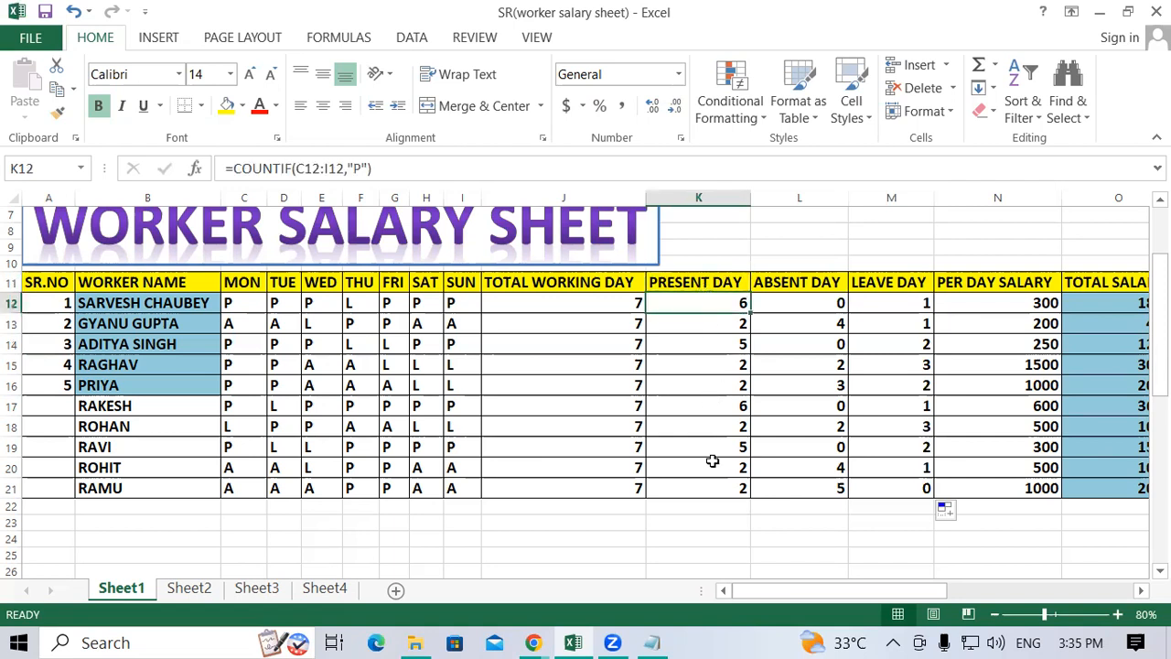
drag(691, 299, 709, 493)
drag(797, 303, 797, 492)
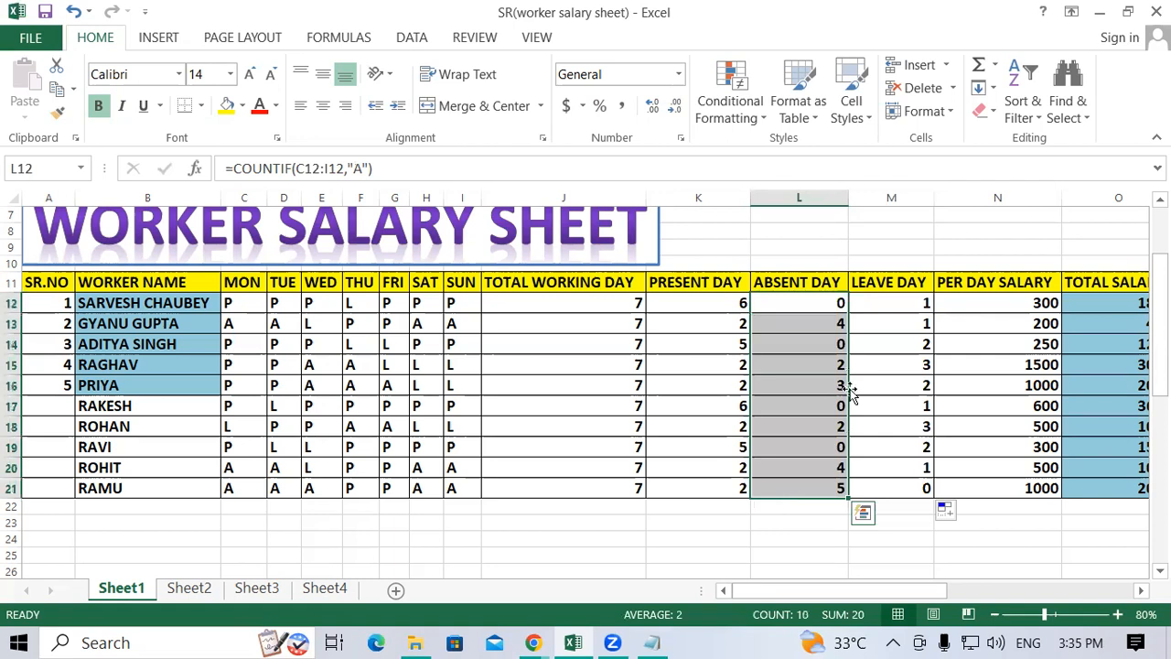
click(881, 306)
drag(884, 444, 897, 485)
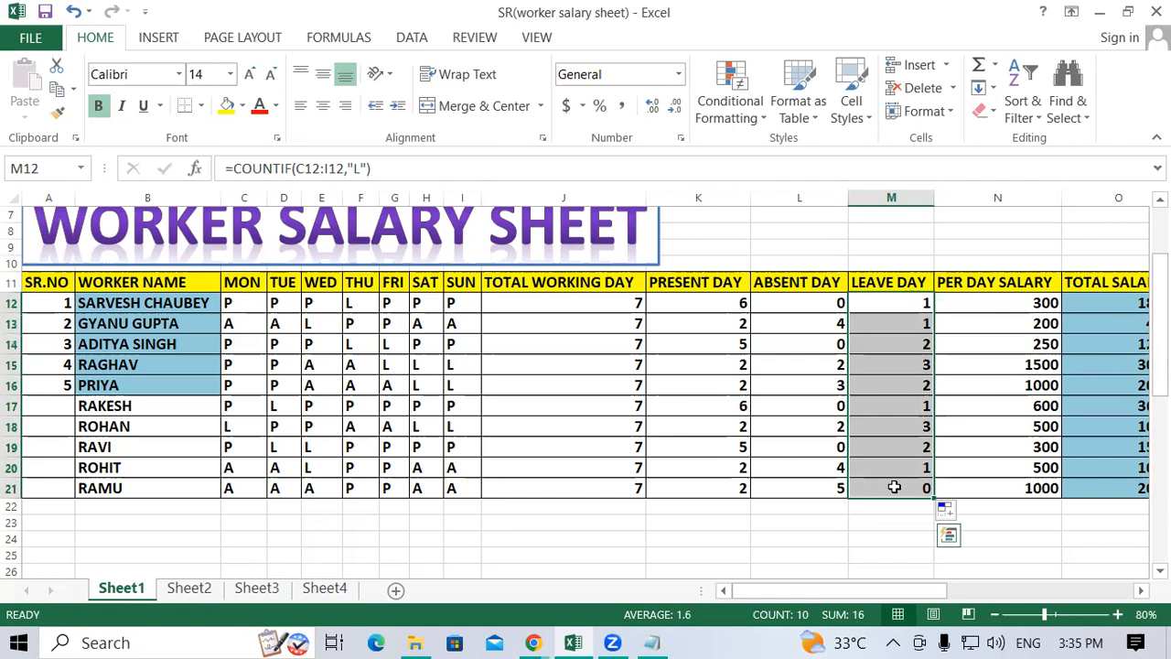
Go over the per day salary heading and the rates in N12:N21 for all workers.
drag(922, 591, 937, 596)
click(938, 385)
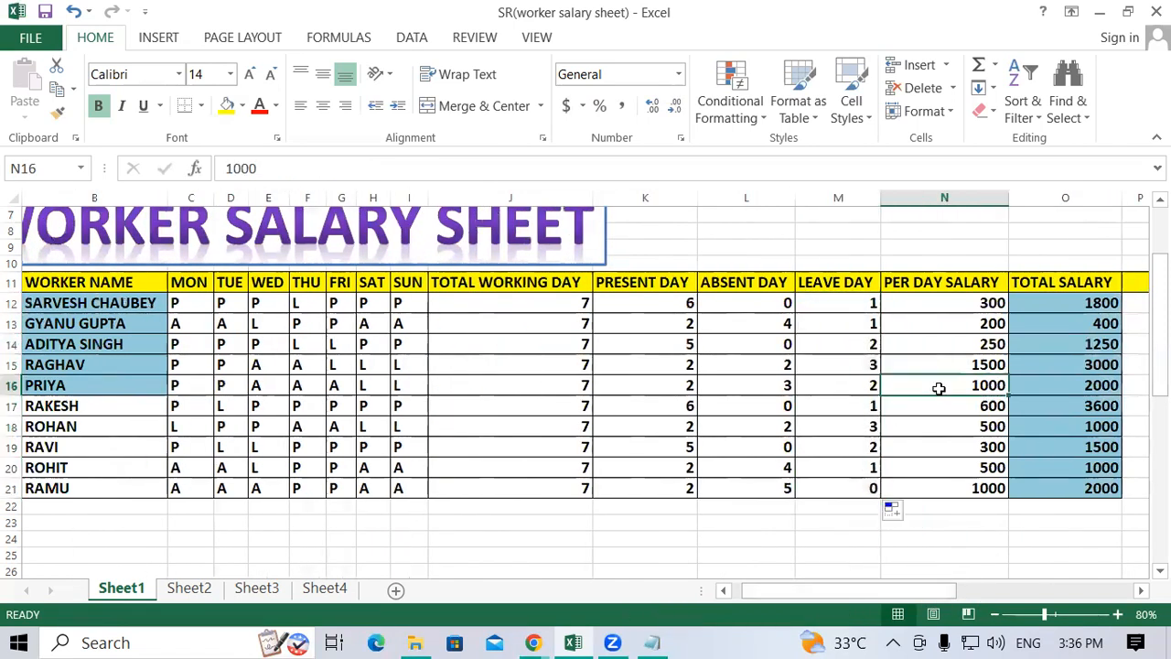
click(924, 283)
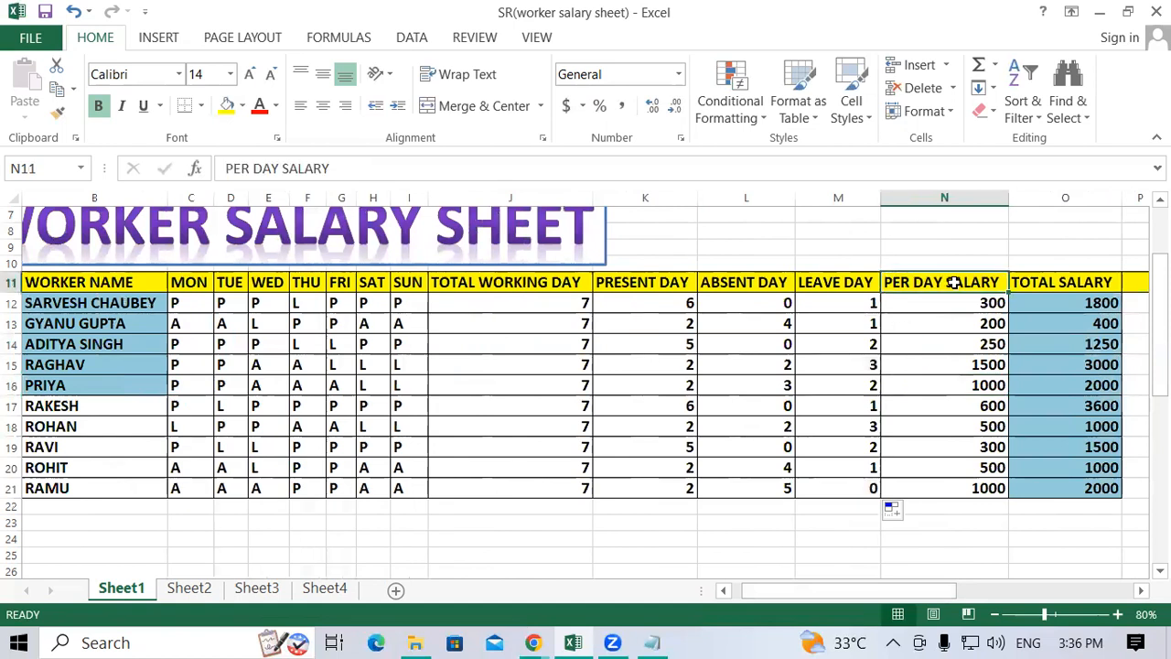
click(925, 304)
drag(925, 304, 939, 484)
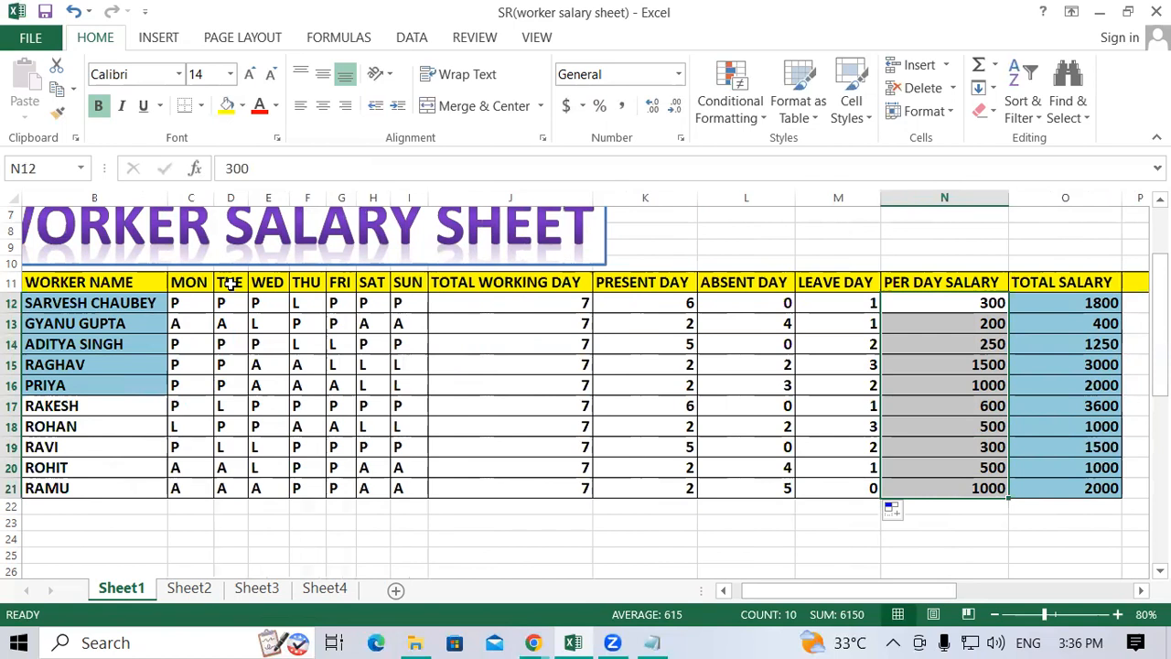
click(965, 254)
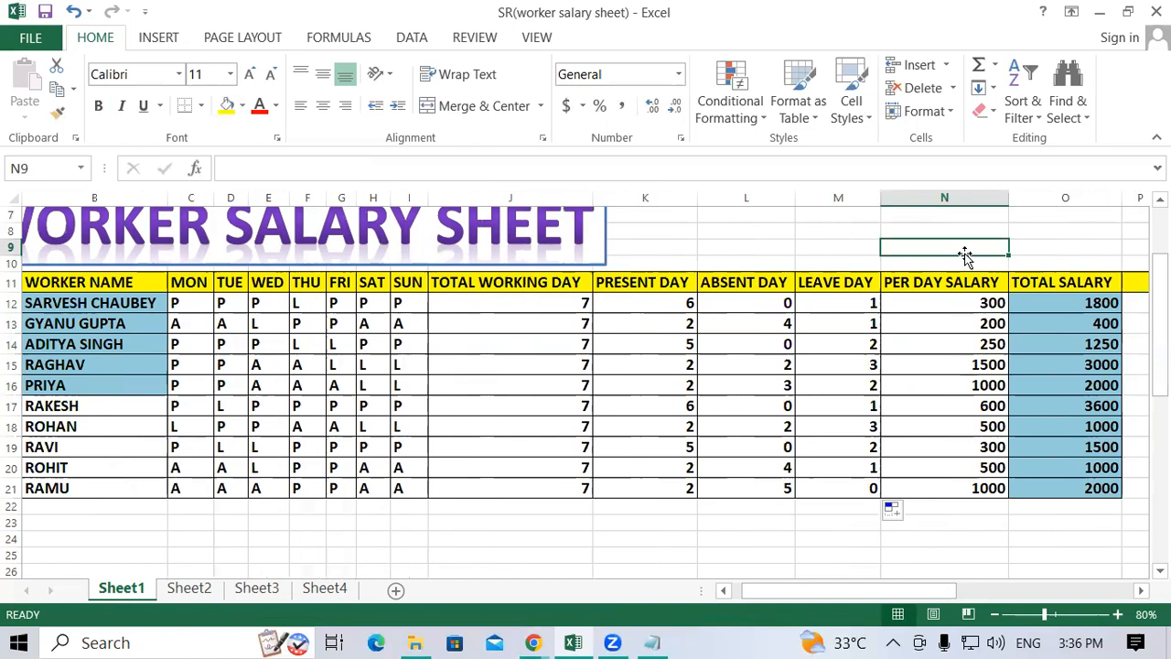
drag(904, 303, 941, 493)
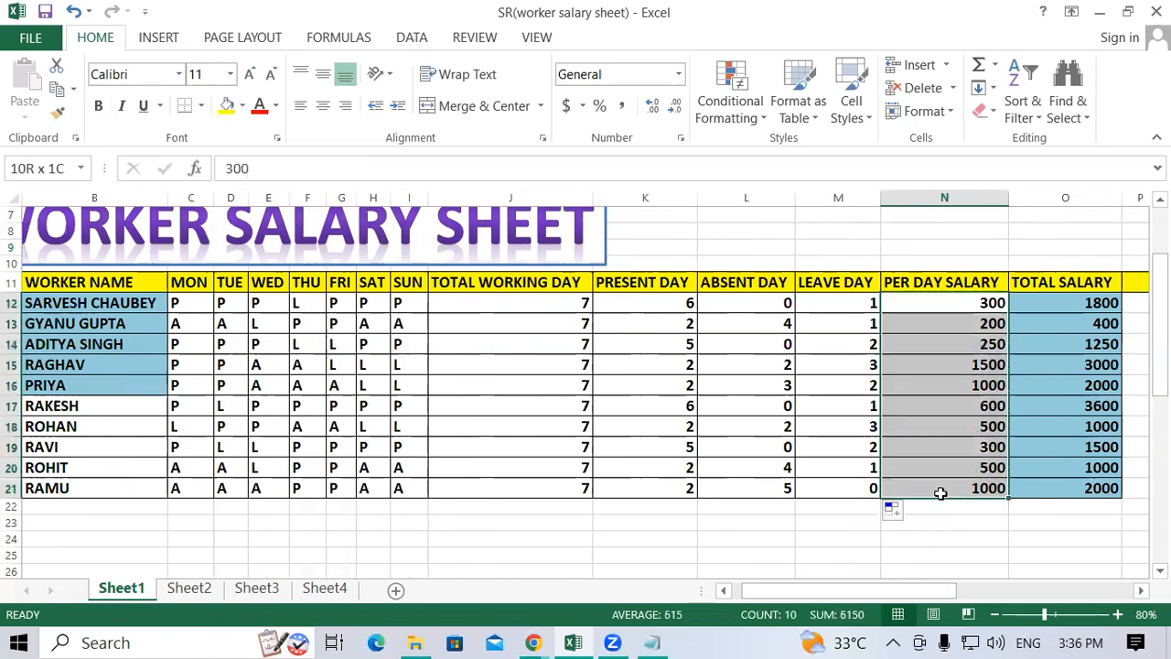
drag(928, 302, 972, 485)
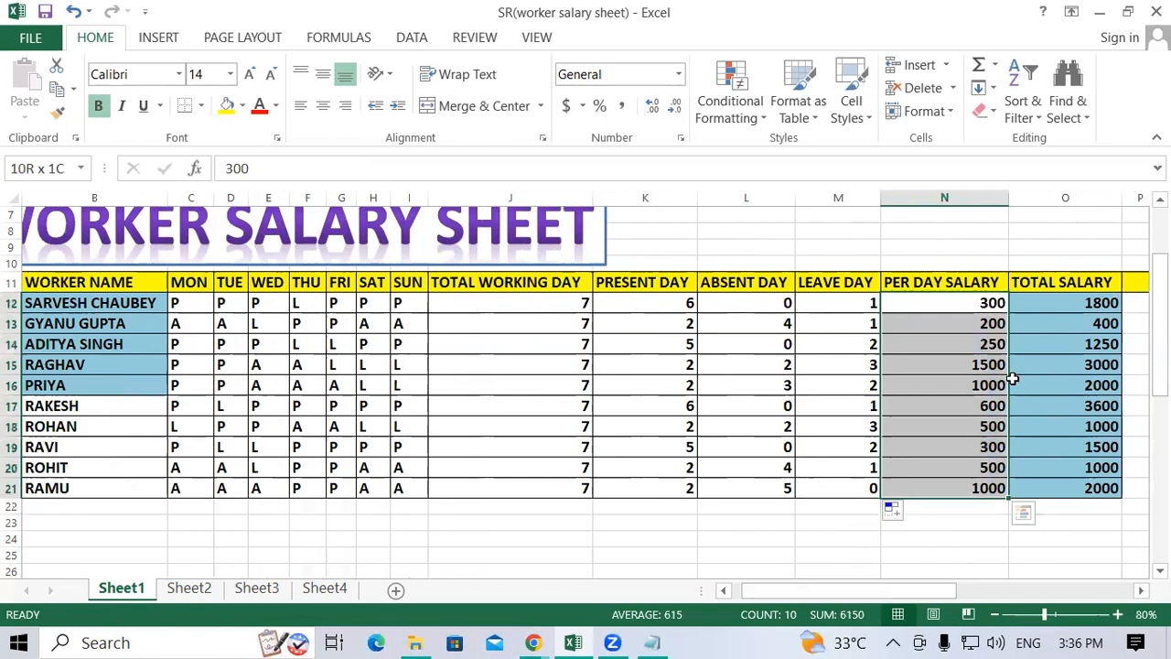
Clear the total salaries in O12:O21 and multiply the first worker's present days by the per day salary in O12 with =K12*N12.
drag(1066, 302, 1073, 489)
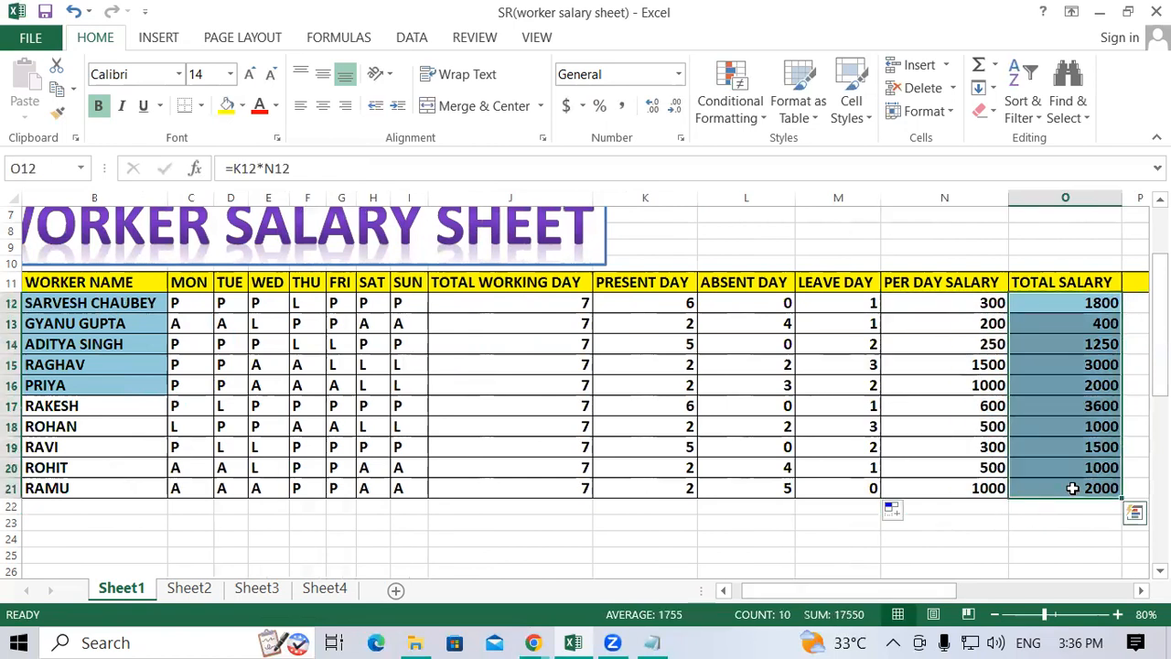
key(Delete)
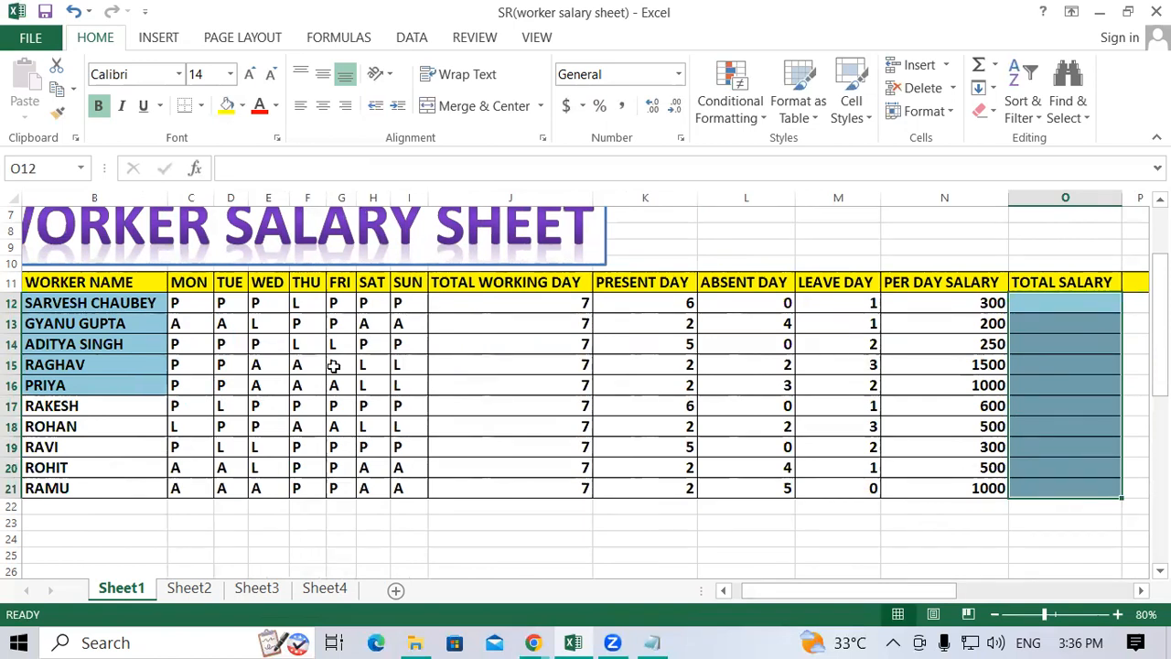
click(1043, 305)
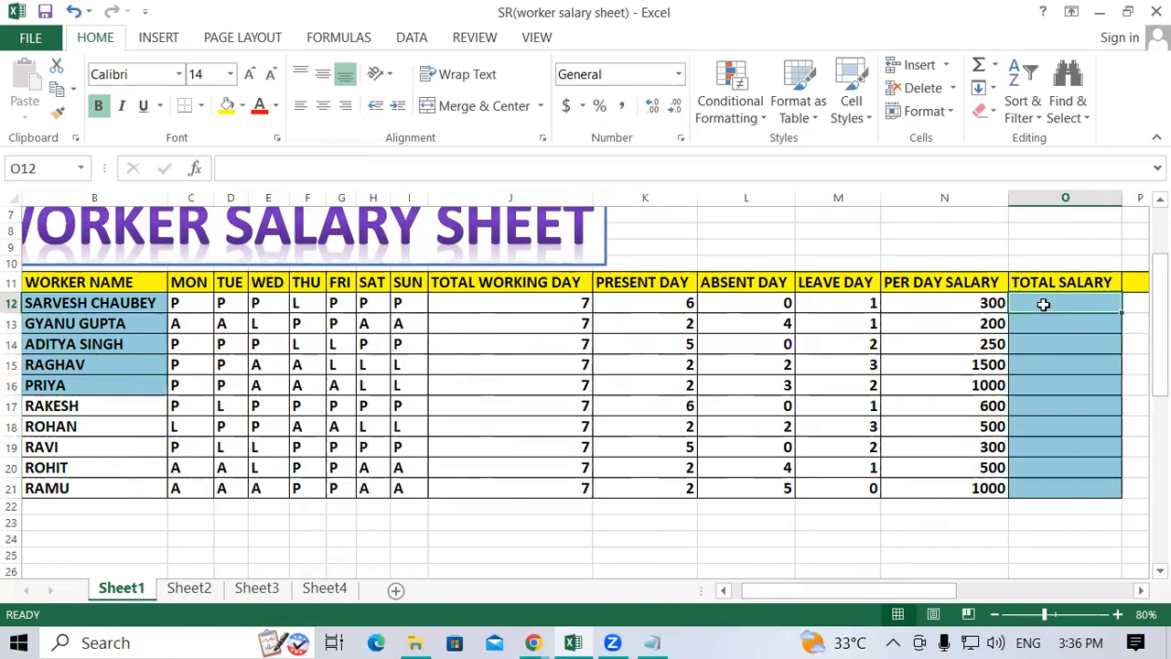
text(=)
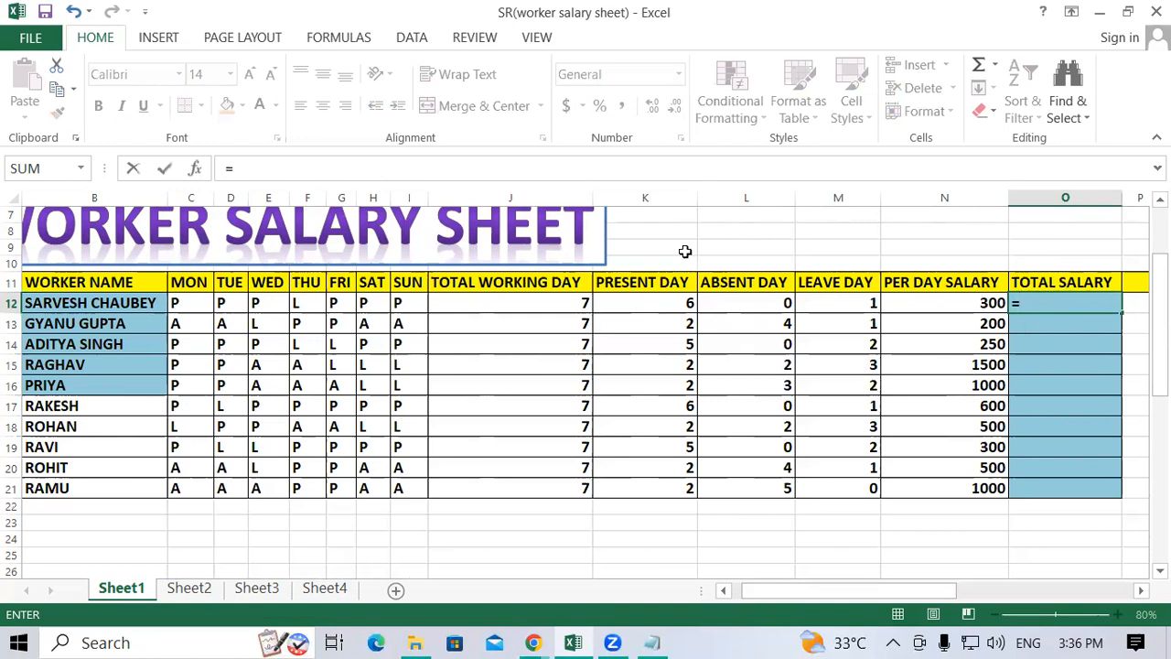
click(631, 302)
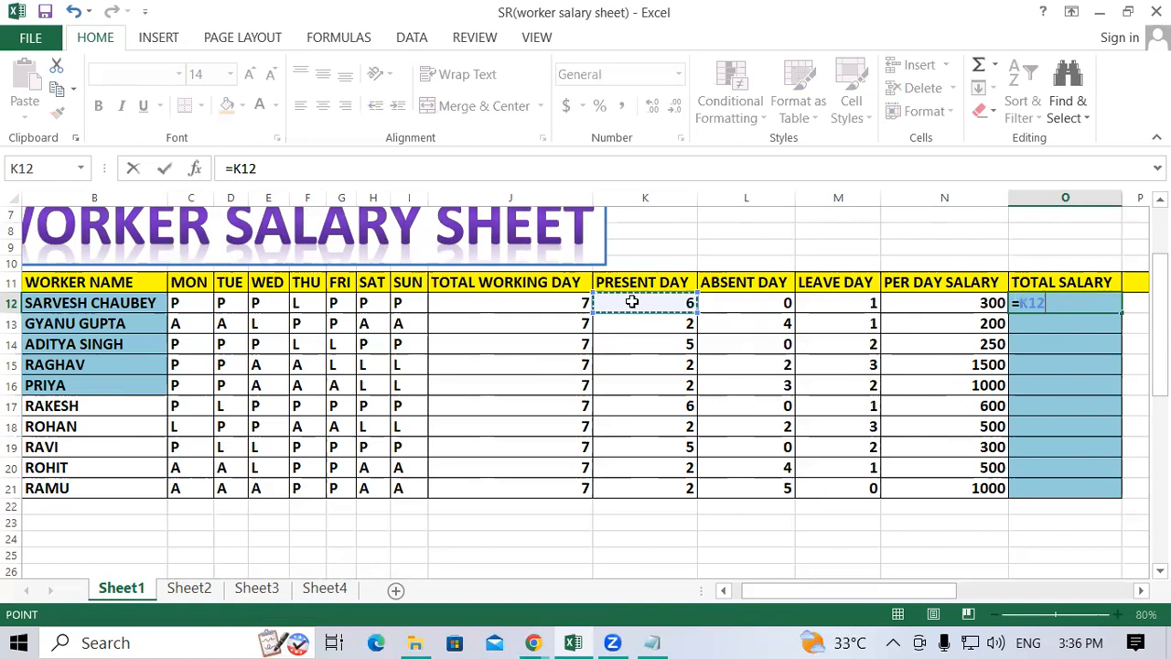
text(*)
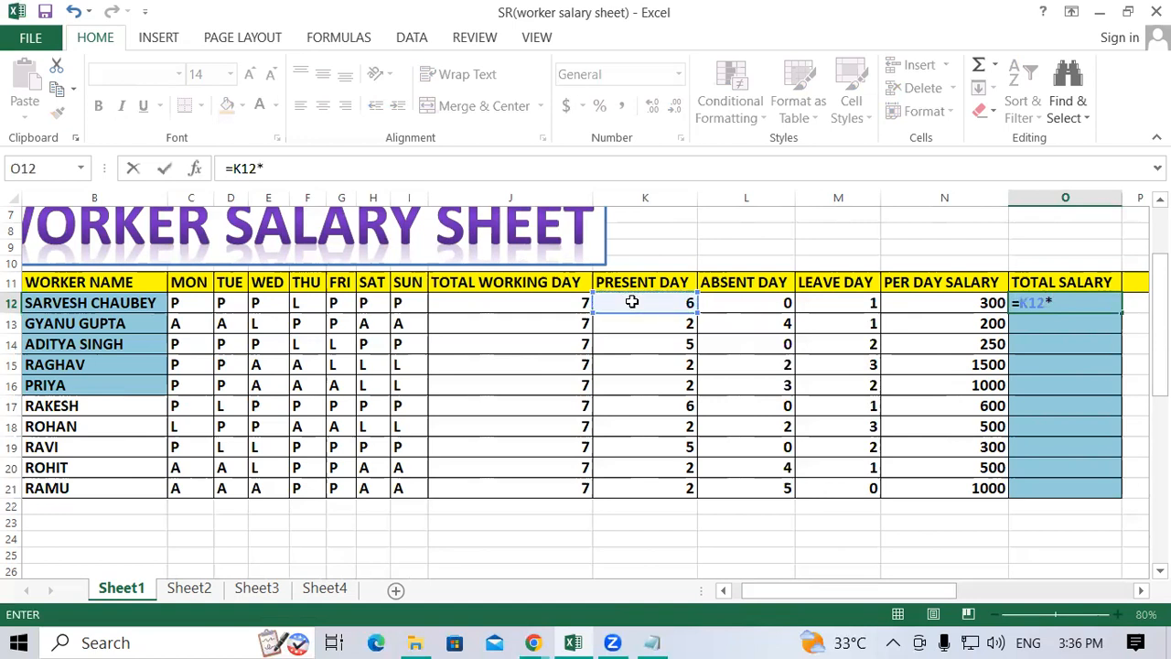
click(925, 302)
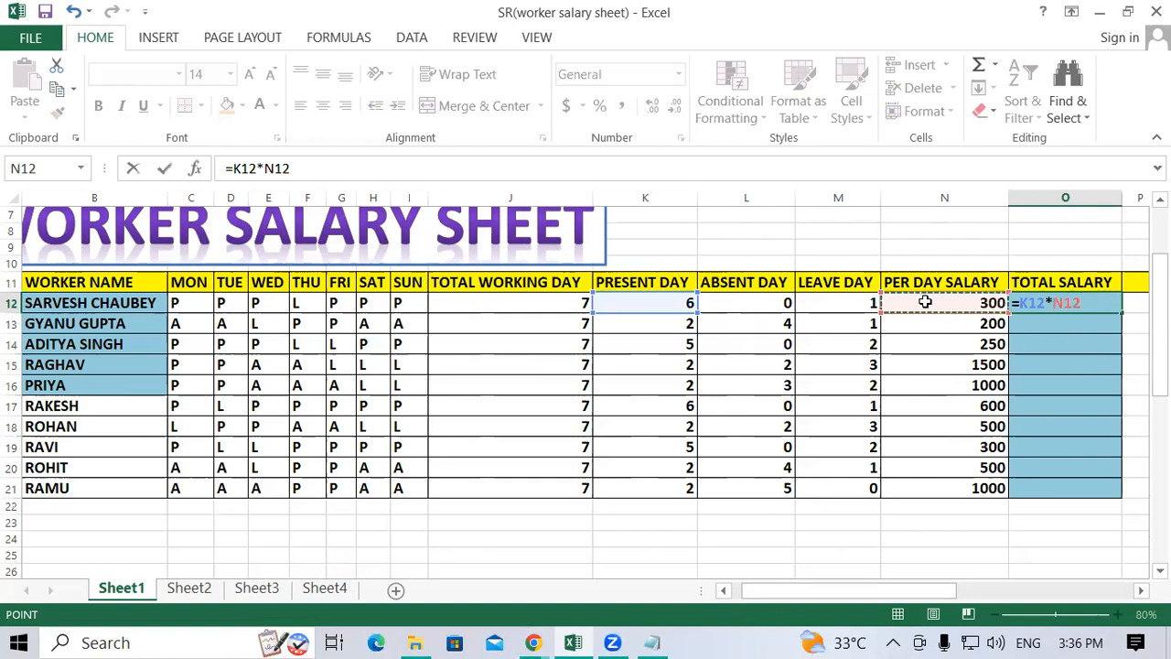
key(Return)
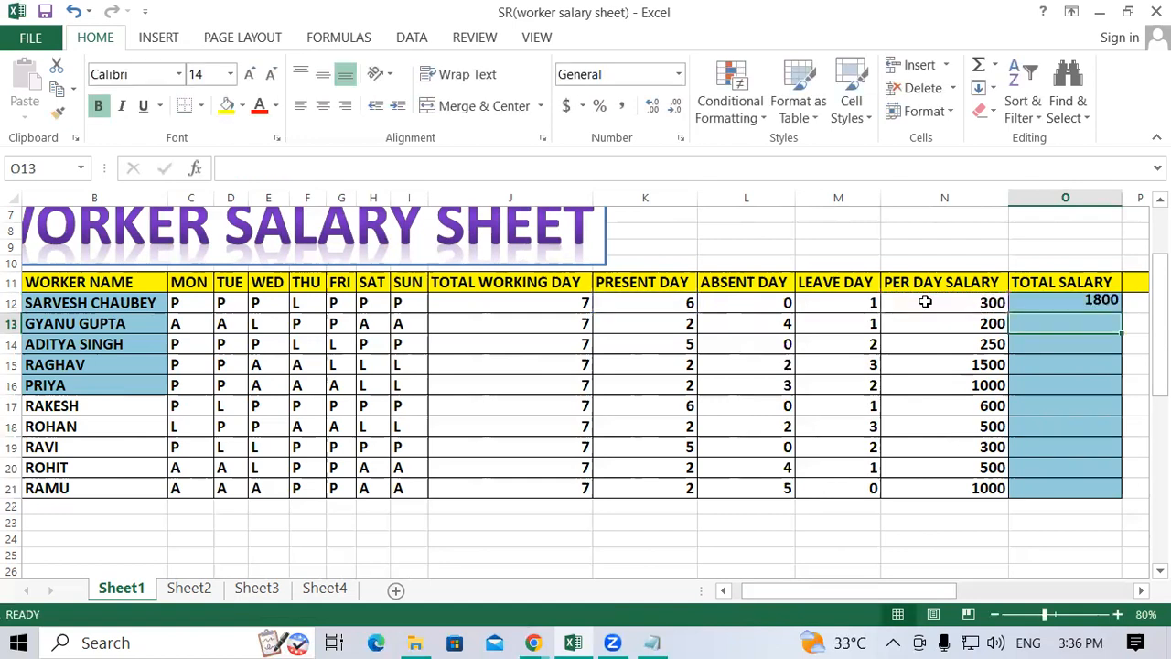
Fill the total salary formula from O12 down to O21 and check the copied formula in O21.
click(1043, 305)
drag(1120, 314, 1124, 494)
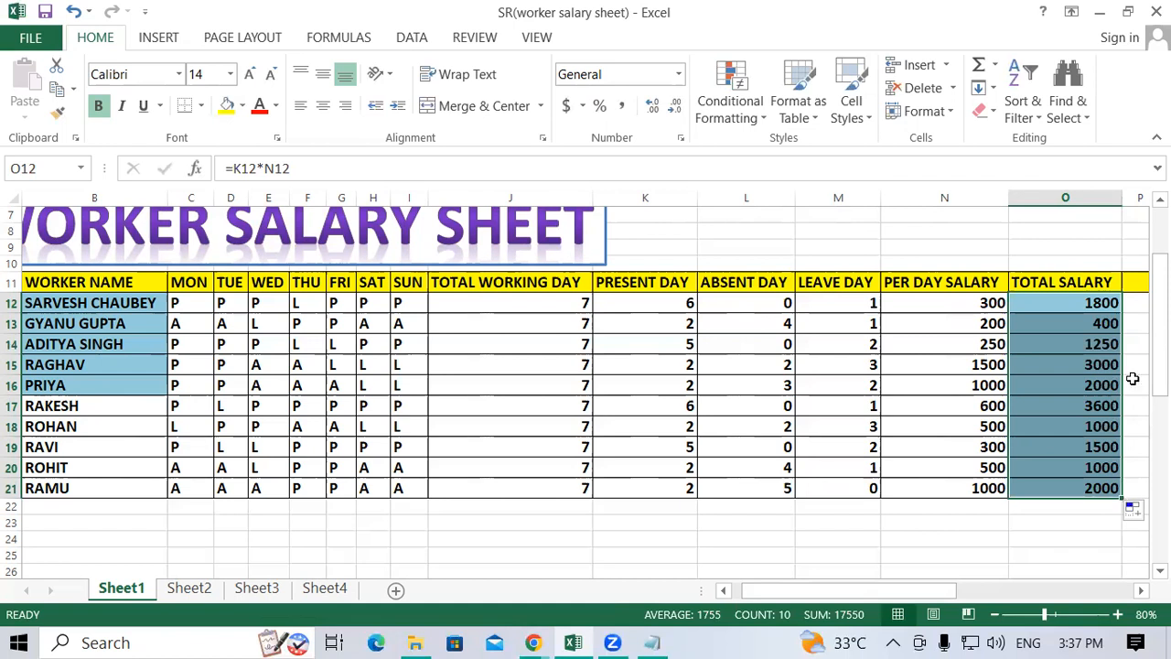
click(1067, 301)
click(1070, 488)
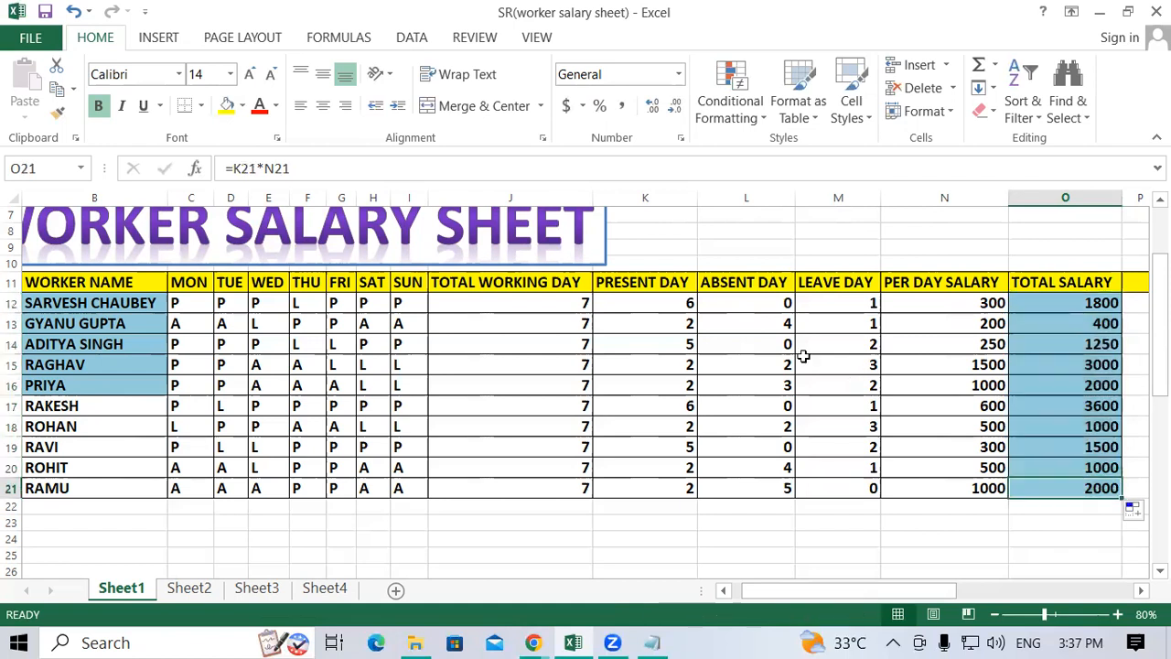
click(641, 299)
click(1073, 286)
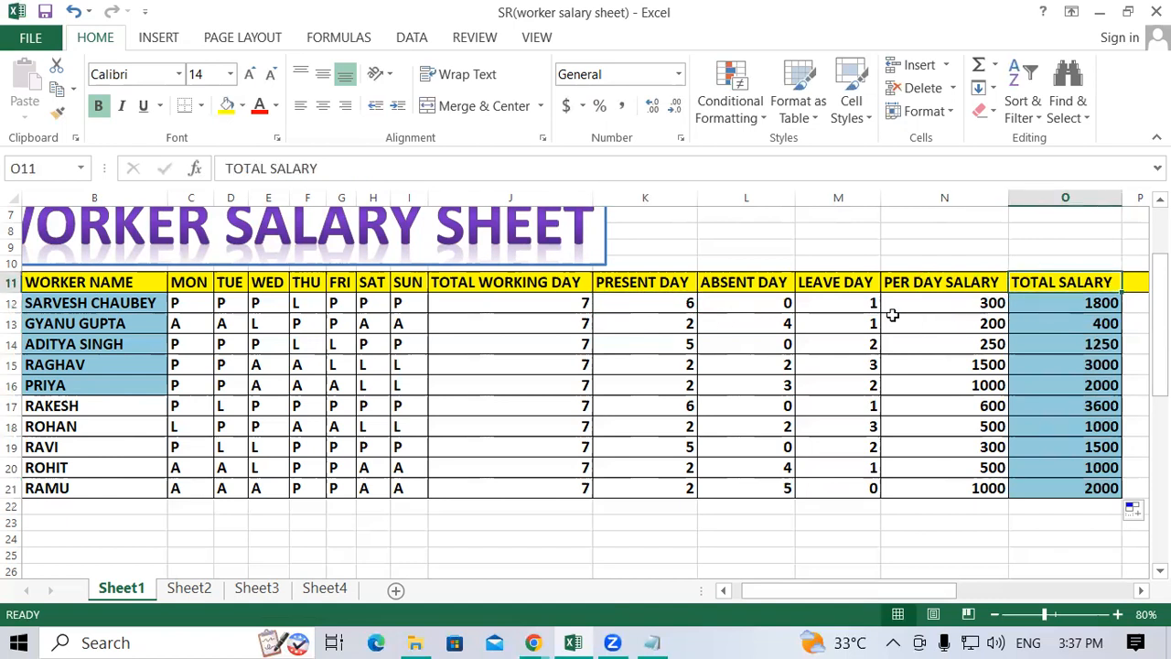
click(750, 303)
Clear all total salary formulas from O12:O21.
click(1075, 305)
drag(1074, 303, 1063, 499)
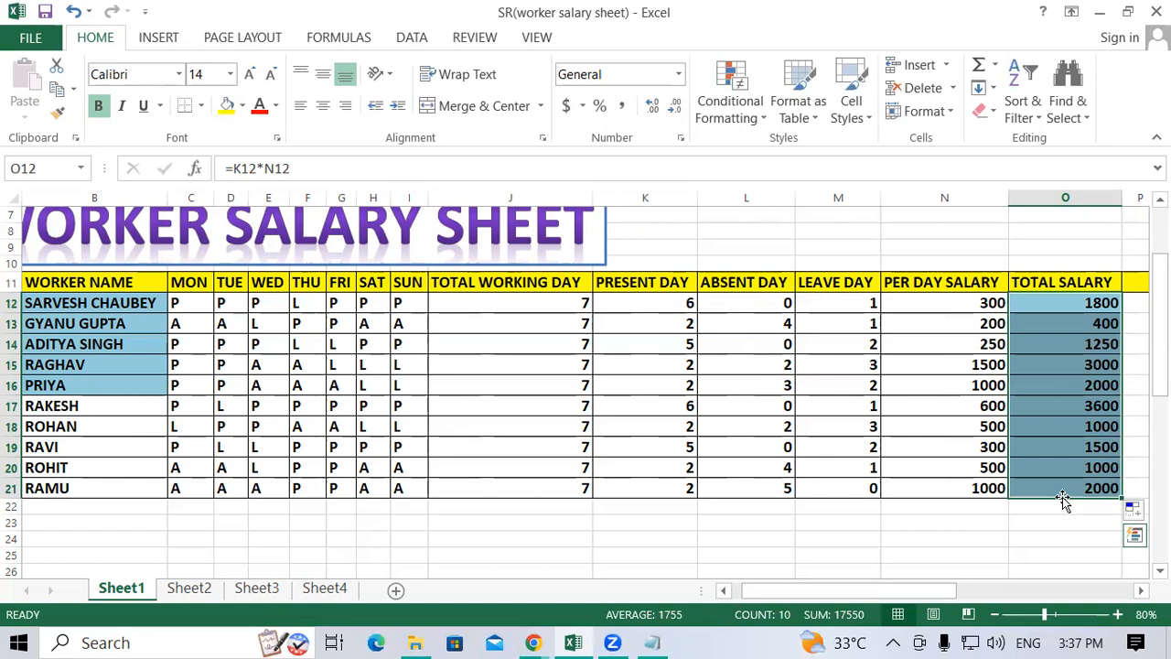
key(Delete)
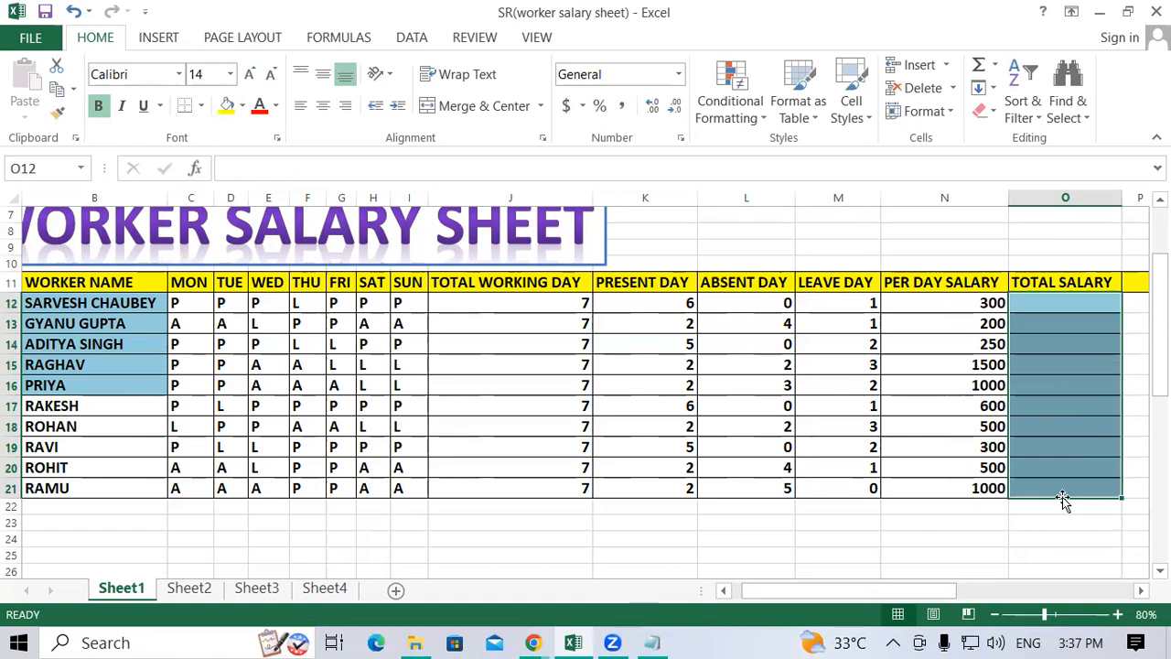
Calculate the first worker's total salary in O12 with =K12*N12 and fill the formula down to O21.
click(1048, 304)
text(=)
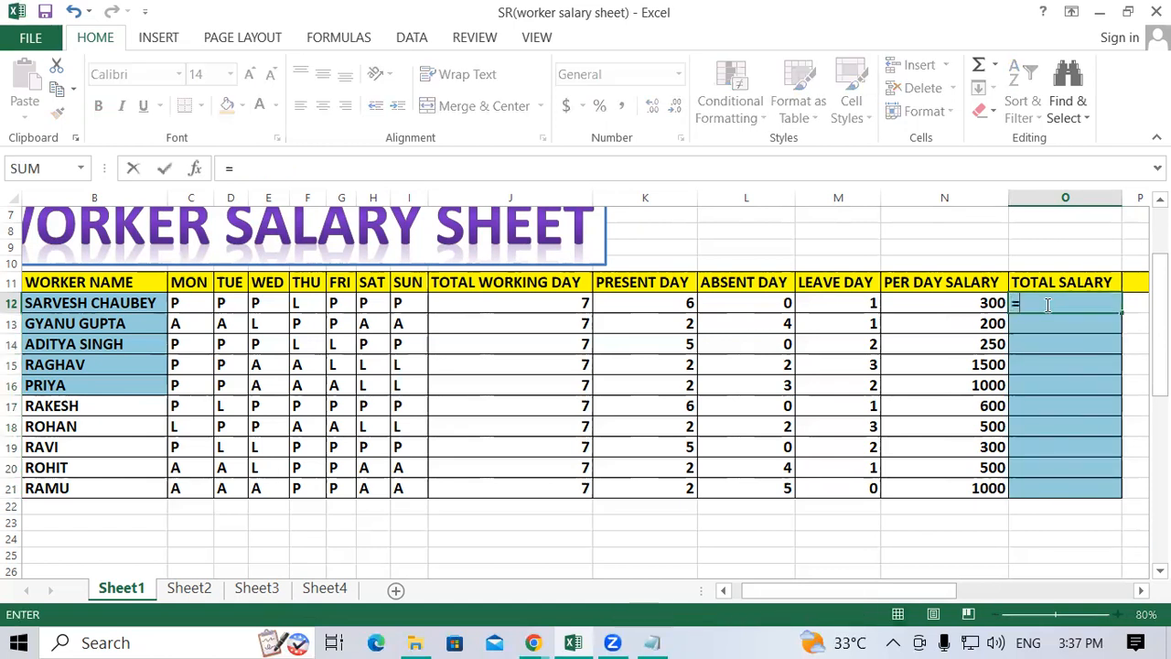
click(648, 304)
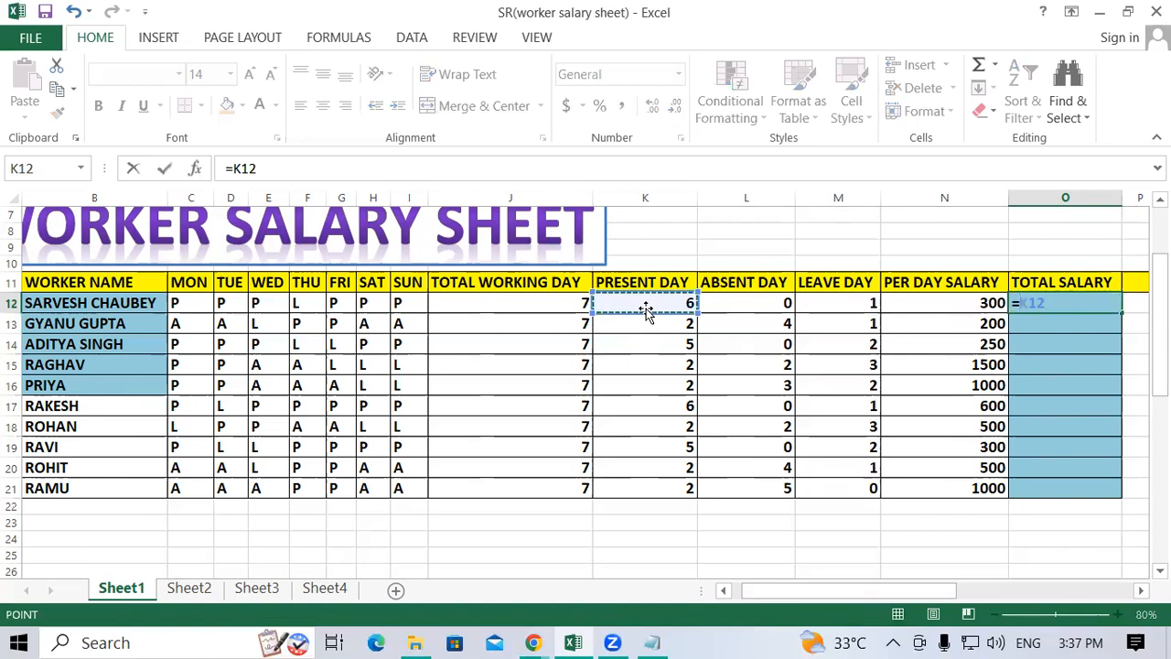
text(*)
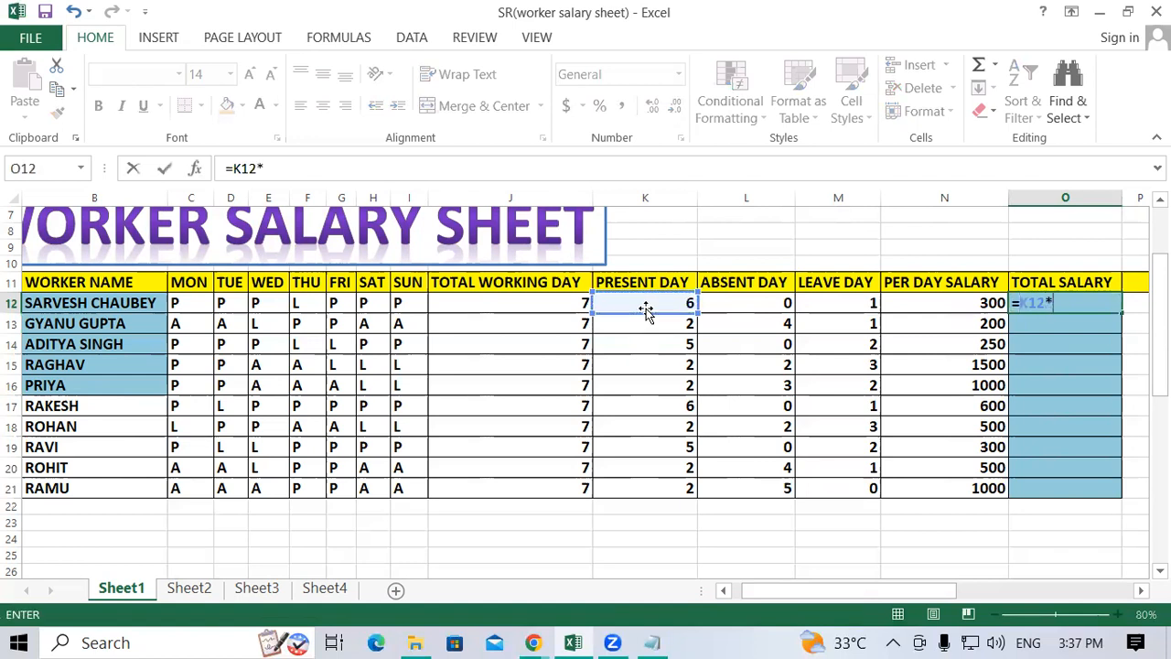
click(933, 303)
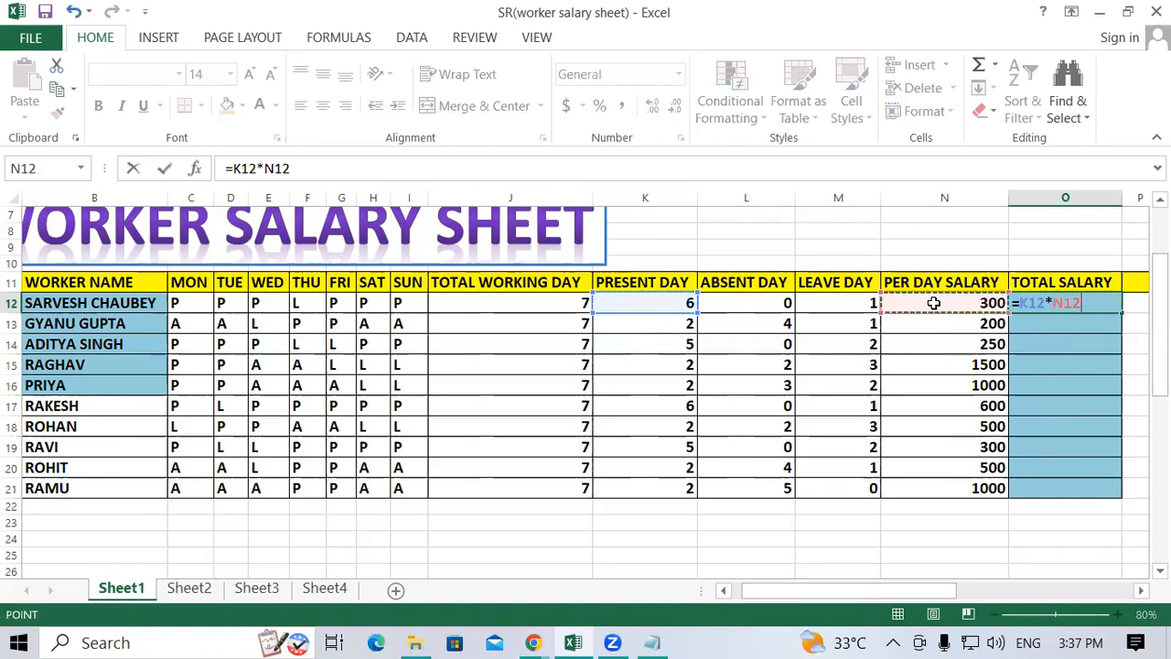
key(Return)
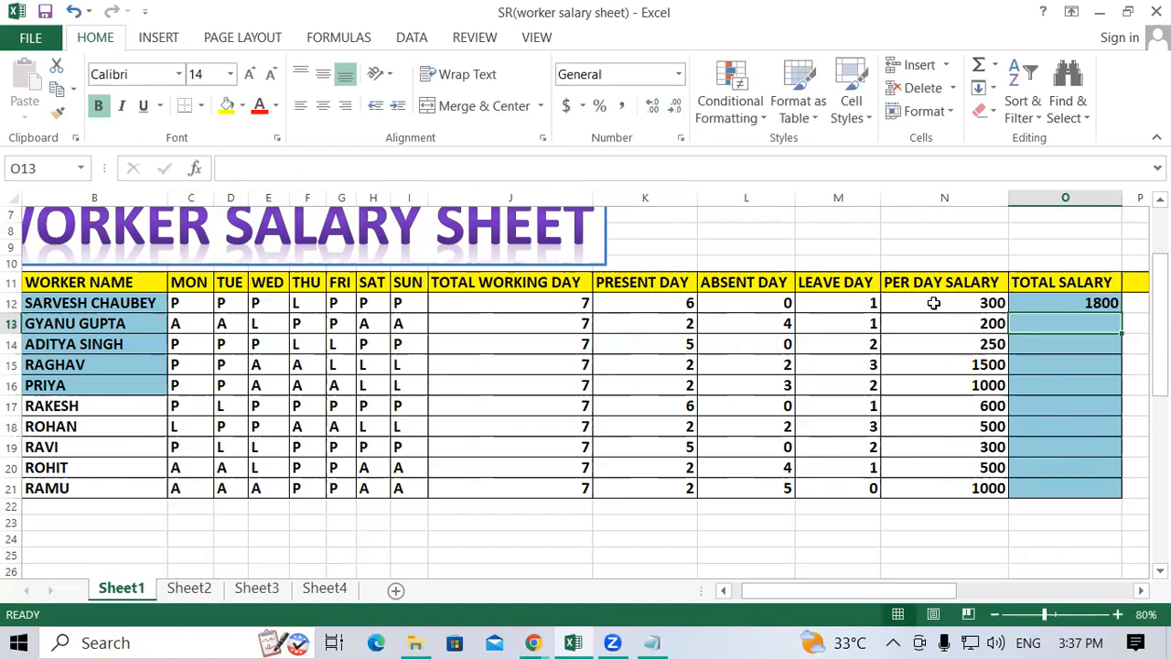
click(1054, 302)
drag(1122, 313, 1139, 485)
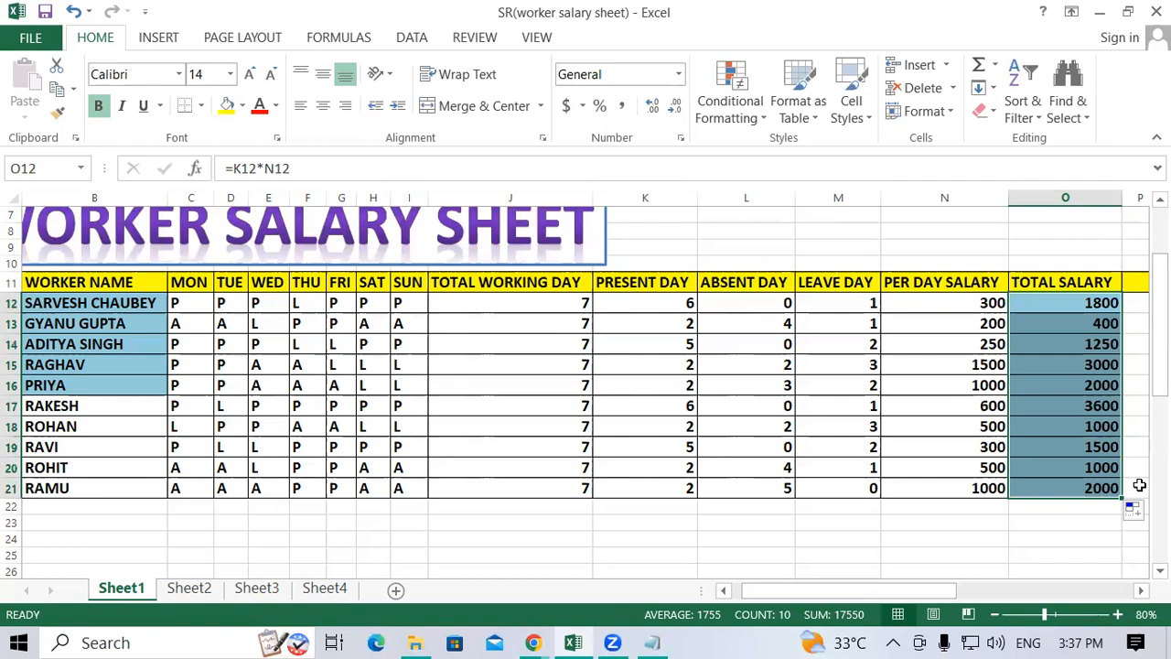
Switch to Notepad and add the line =countif(Select Range,"P") below the Counta note, leaving a blank line between them.
click(652, 643)
key(Return)
key(Return)
text(=cou)
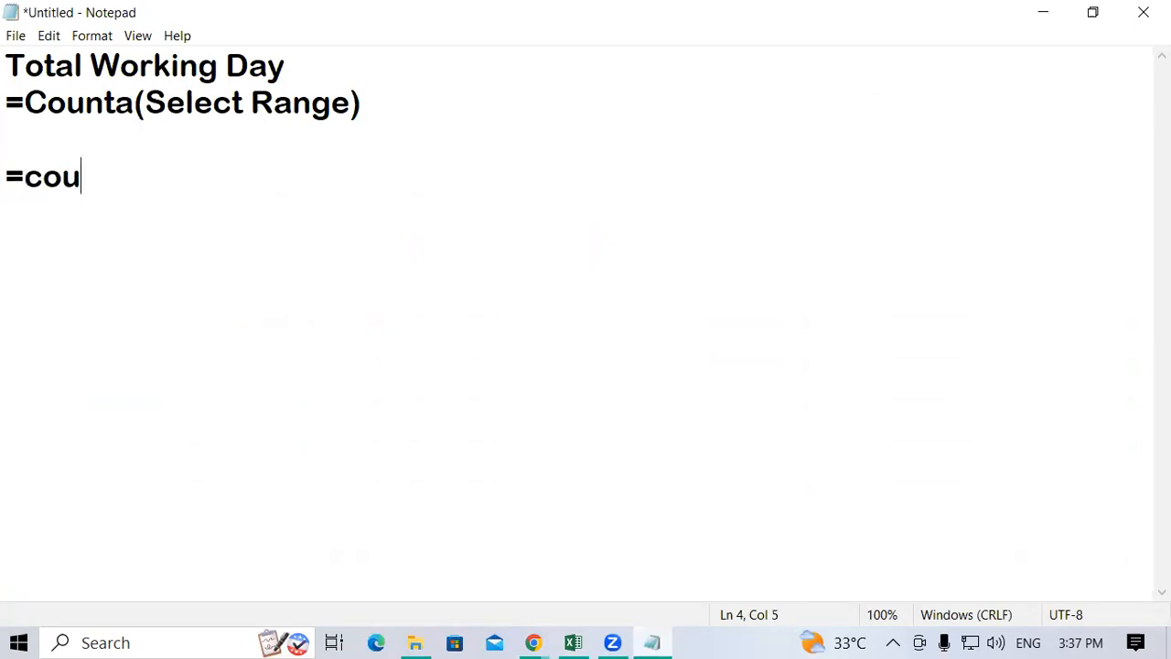
text(ntif()
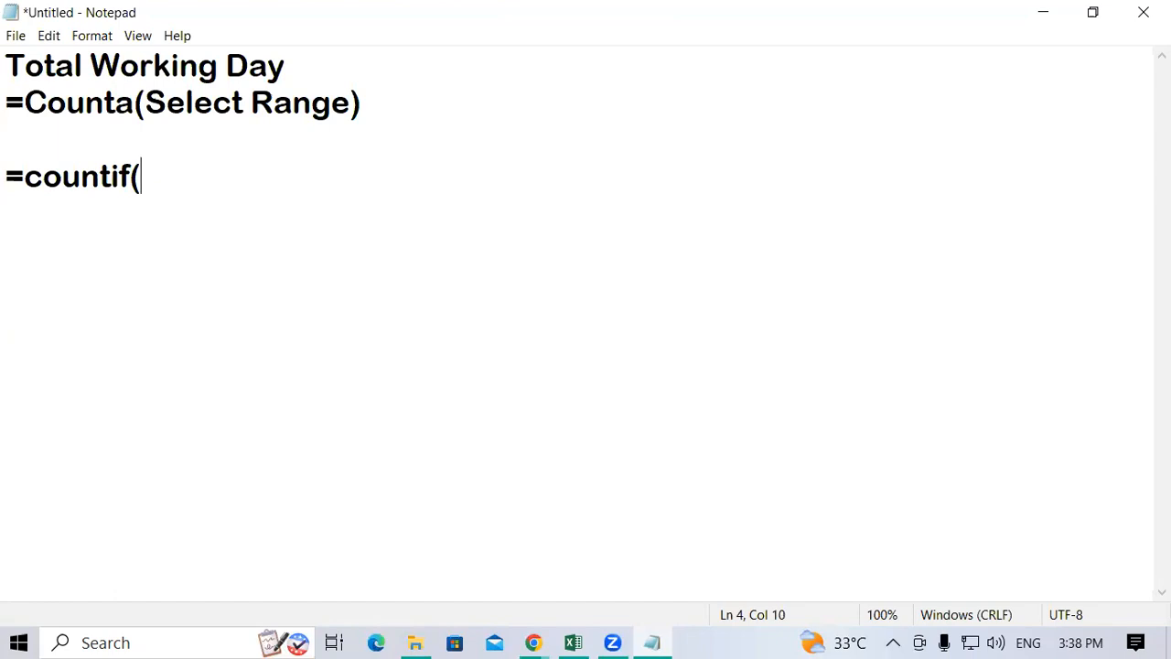
text(Sele)
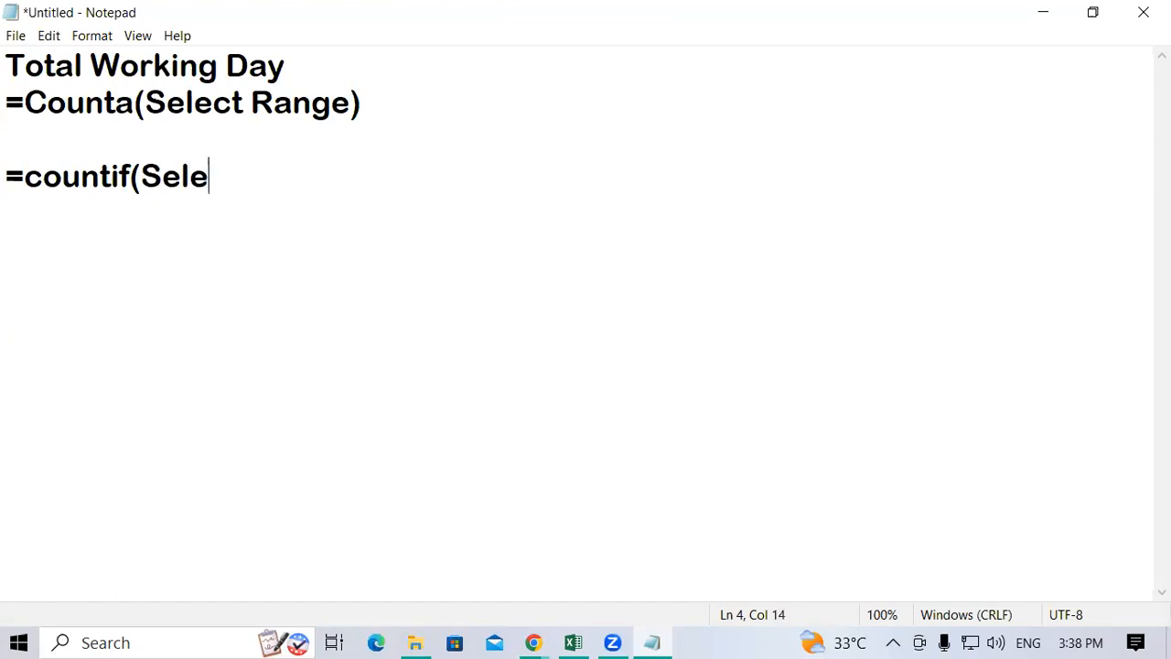
text(ct Range)
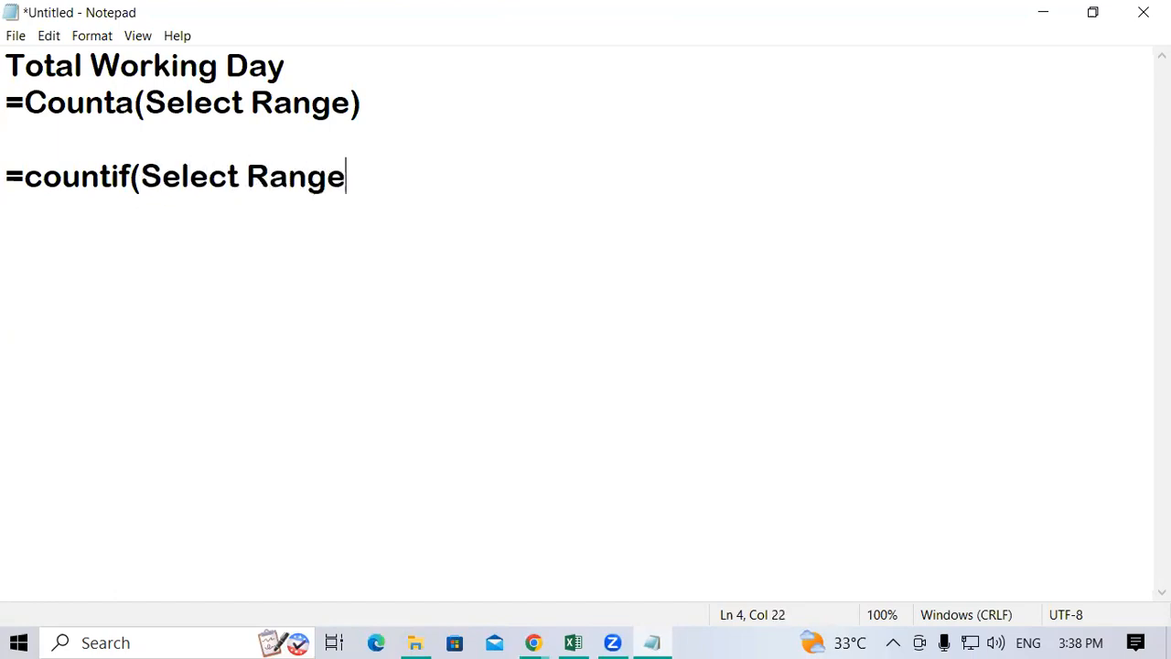
text(,"P)
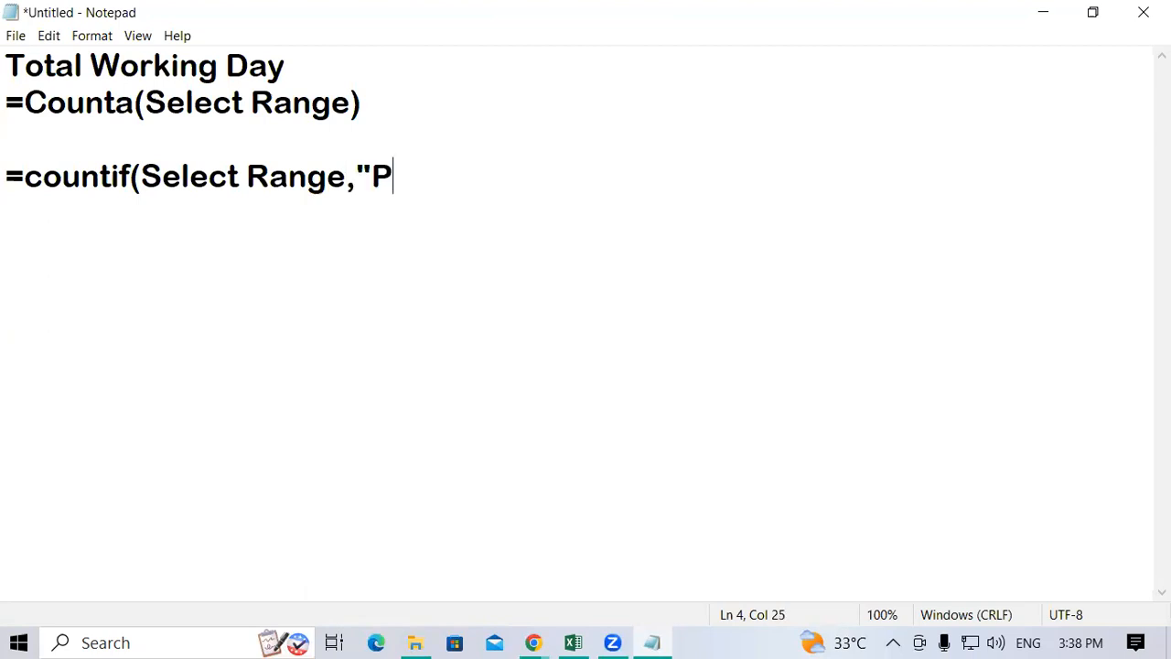
text())
key(BackSpace)
text("))
key(Return)
Switch back to Excel and look over the day count columns of the worker salary sheet.
click(570, 640)
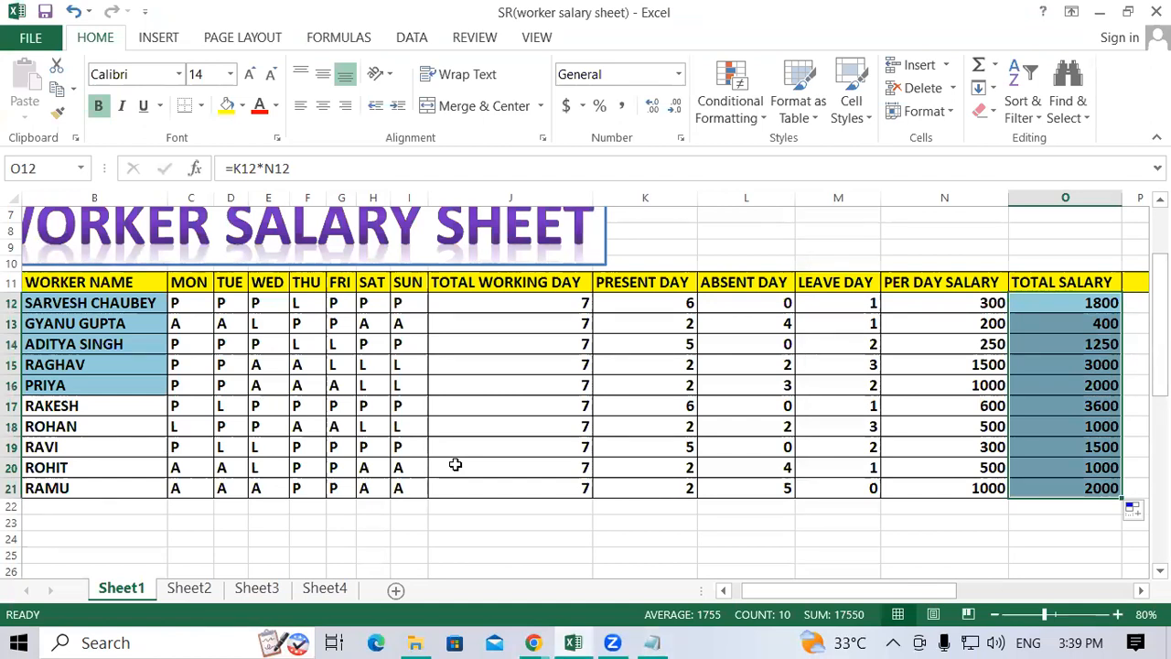
click(711, 228)
click(664, 452)
click(819, 491)
click(616, 525)
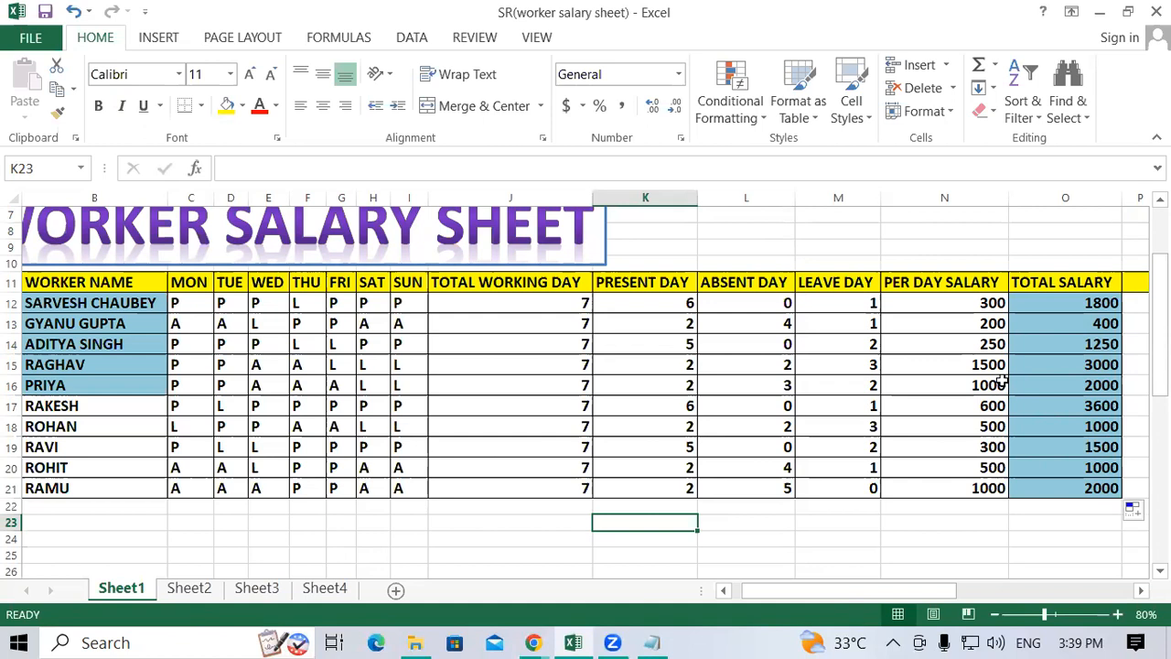
Switch to Notepad and add the line =Present Day*Per day salary below the countif note.
click(651, 642)
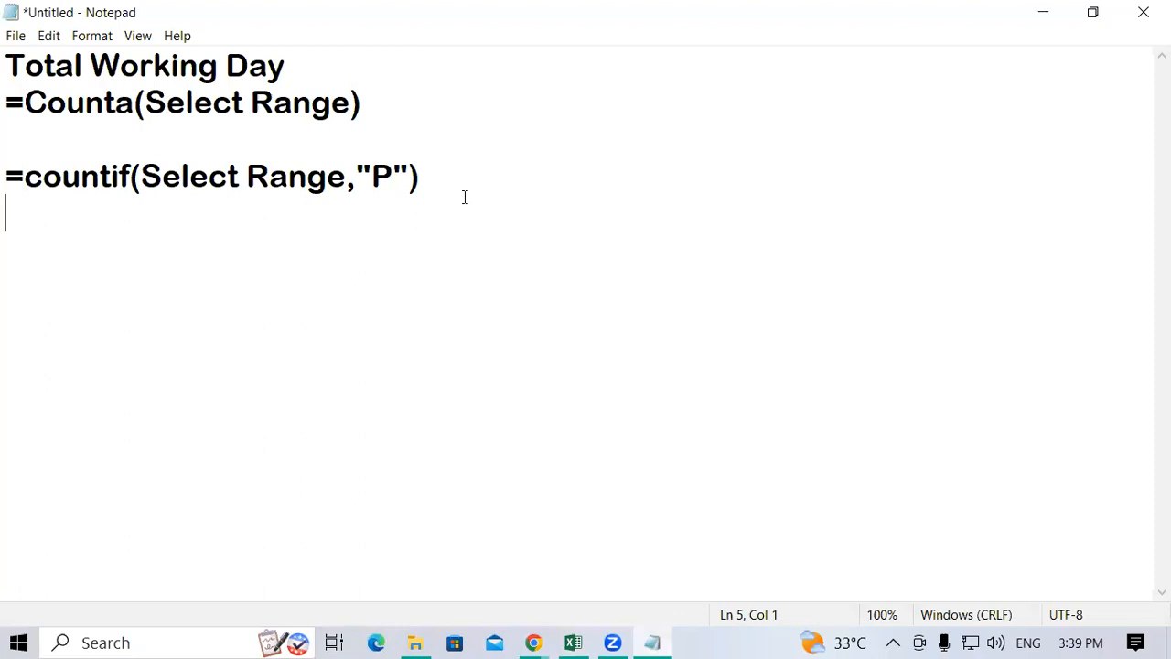
text(=p)
key(BackSpace)
text(Pre)
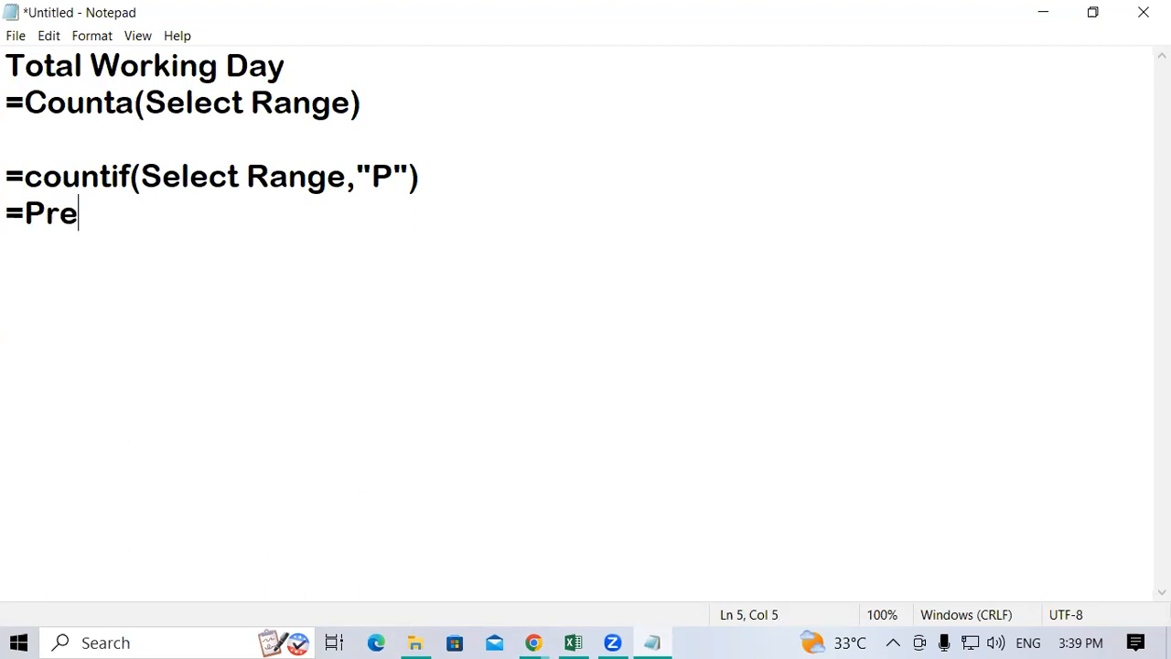
text(sent )
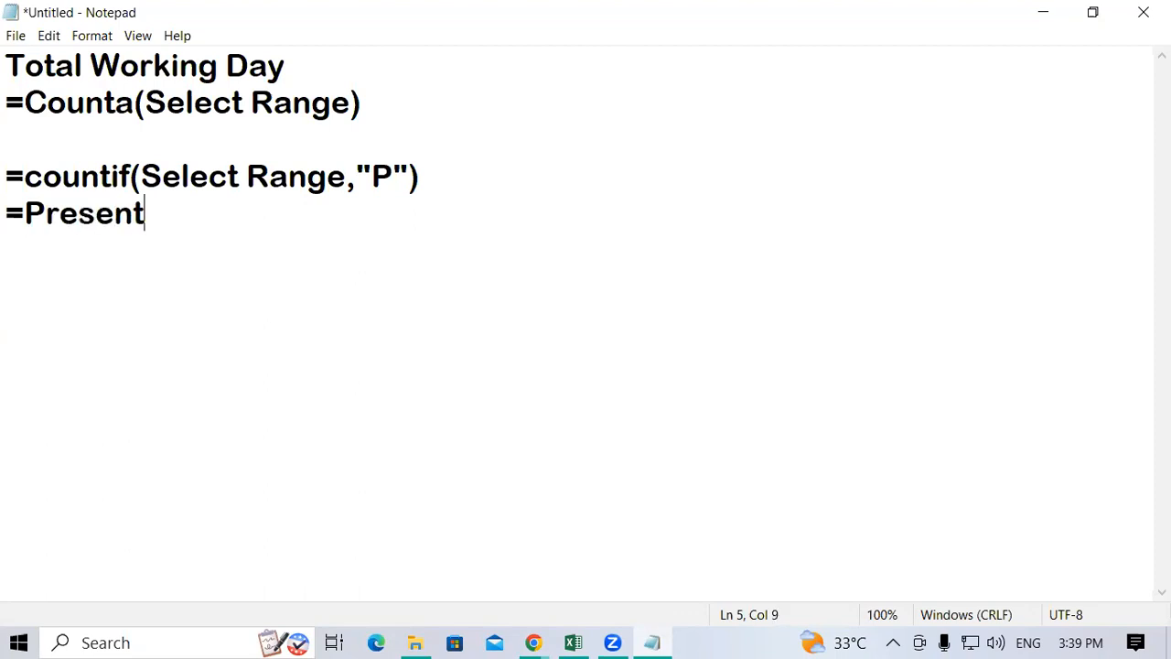
text(Day)
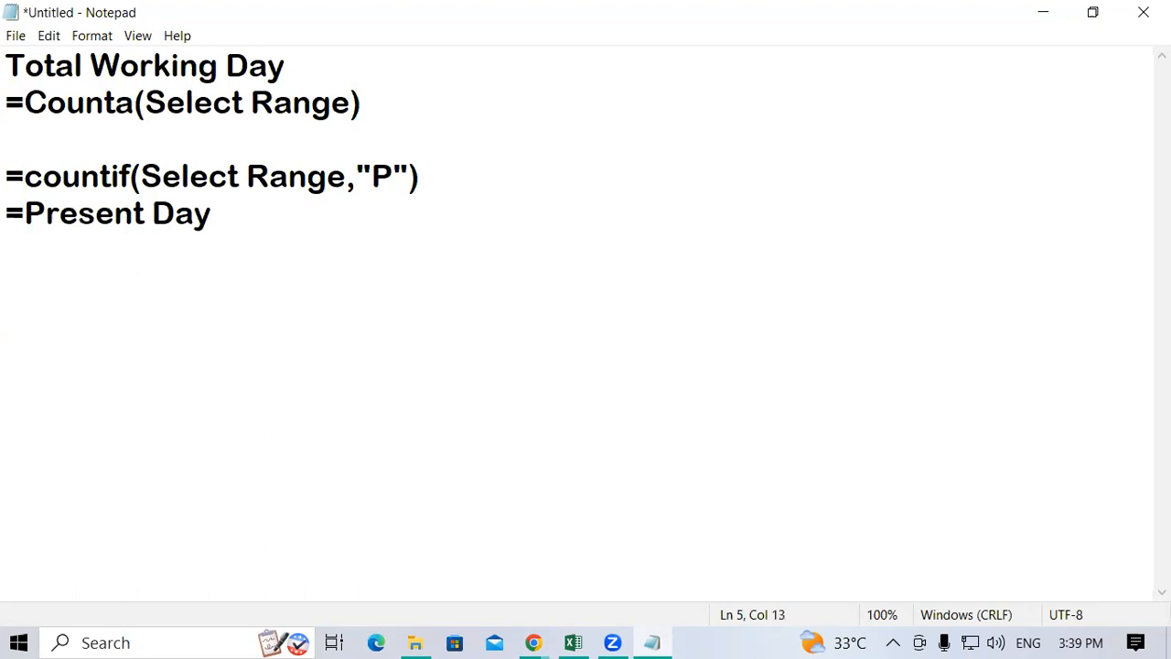
text(*pe)
key(BackSpace)
key(BackSpace)
text(Per)
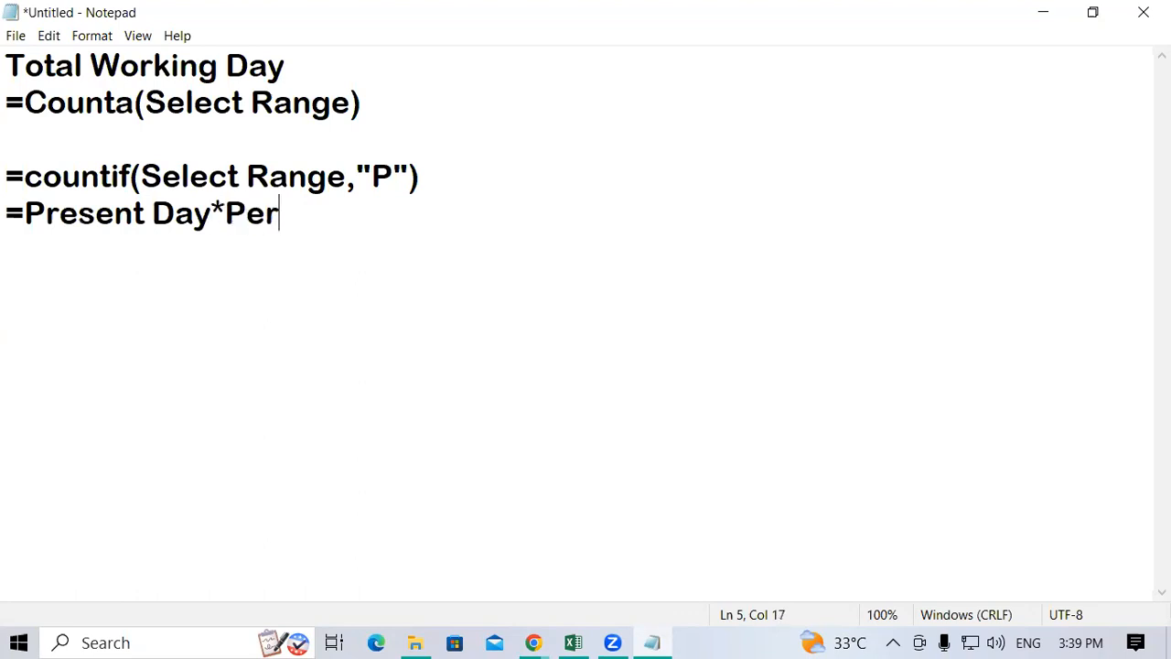
text( day salary)
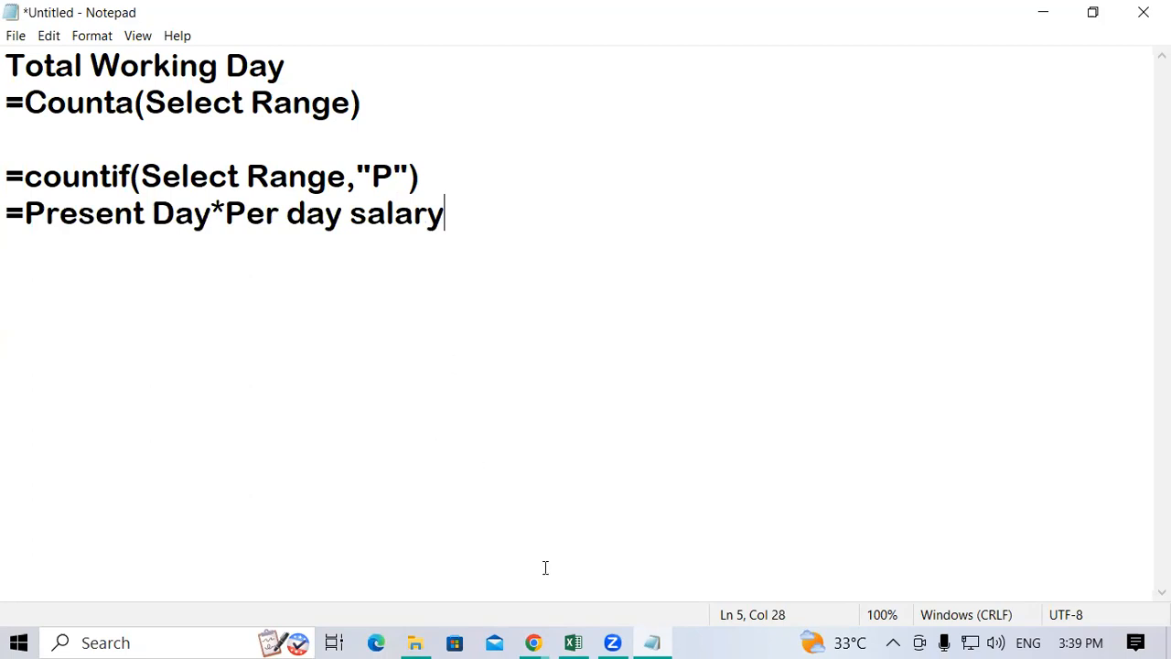
Switch back to Excel and clear all contents and formatting of the old monthly attendance table in B35:AR47.
click(572, 643)
click(887, 374)
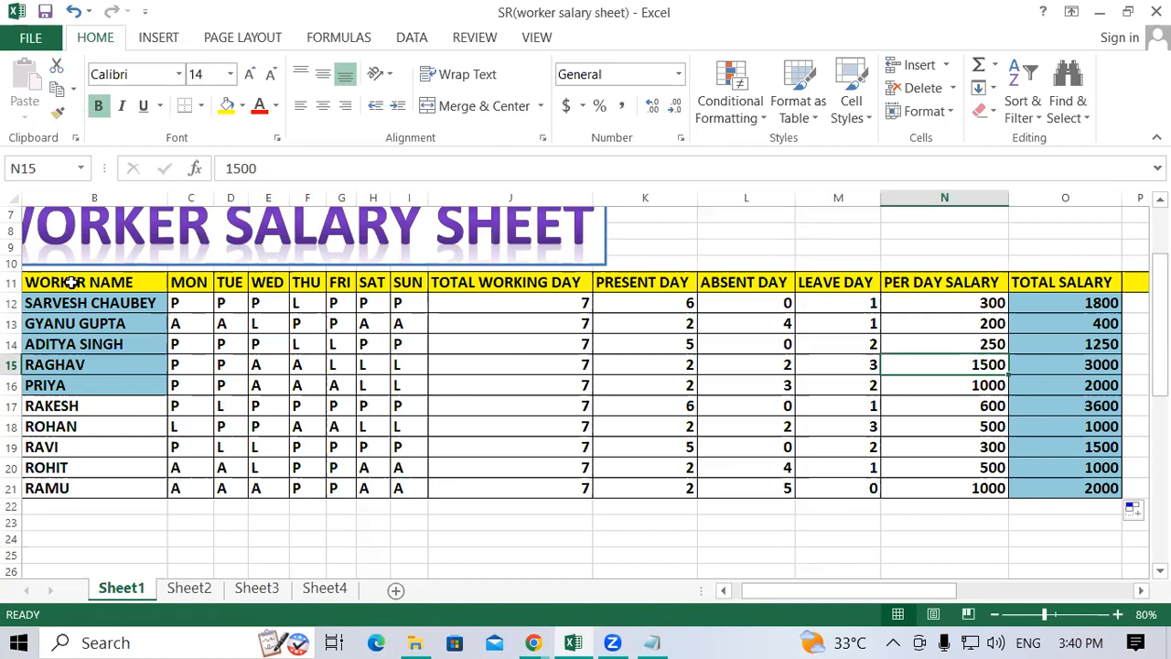
scroll(292, 378, down, 6)
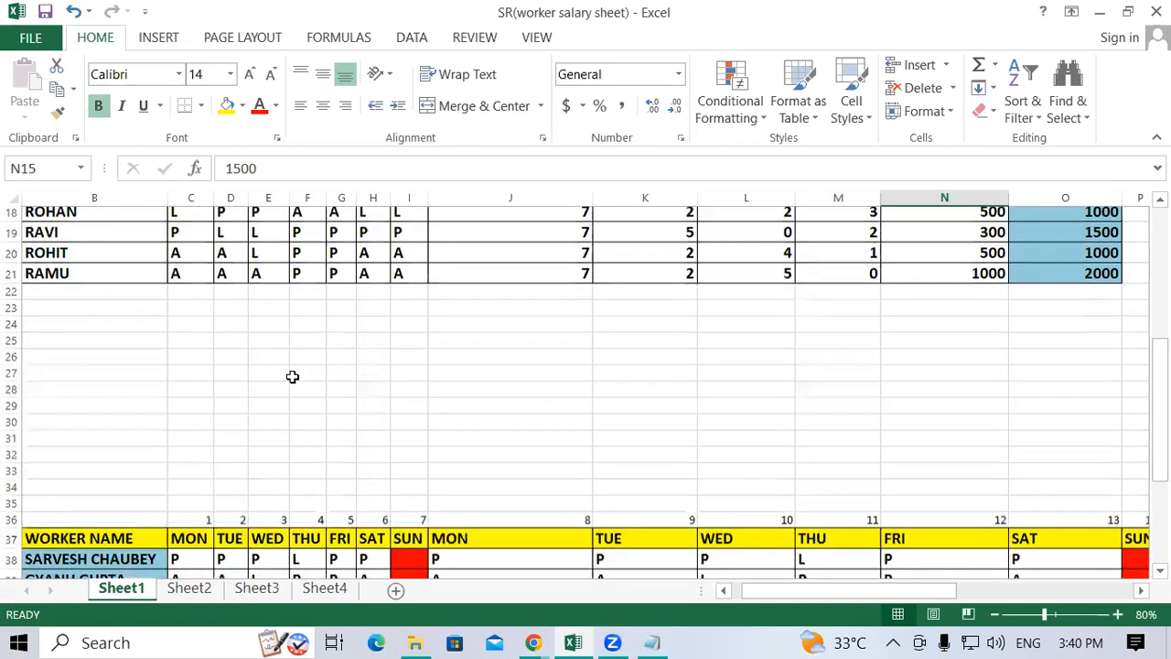
scroll(299, 403, down, 2)
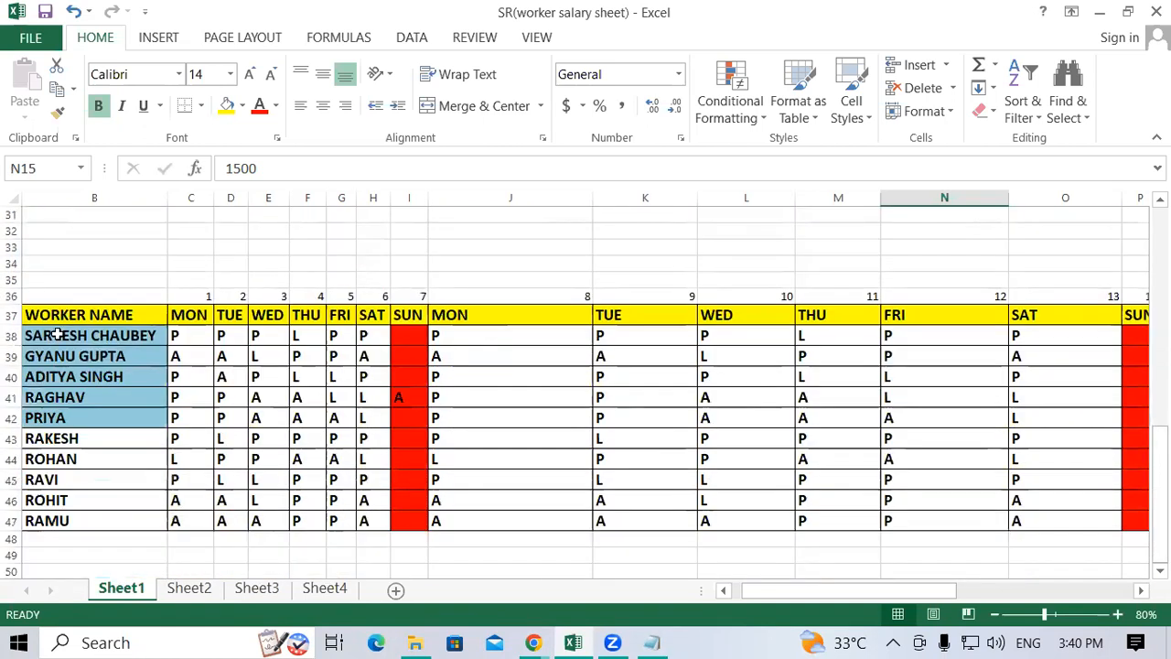
drag(44, 285, 1065, 516)
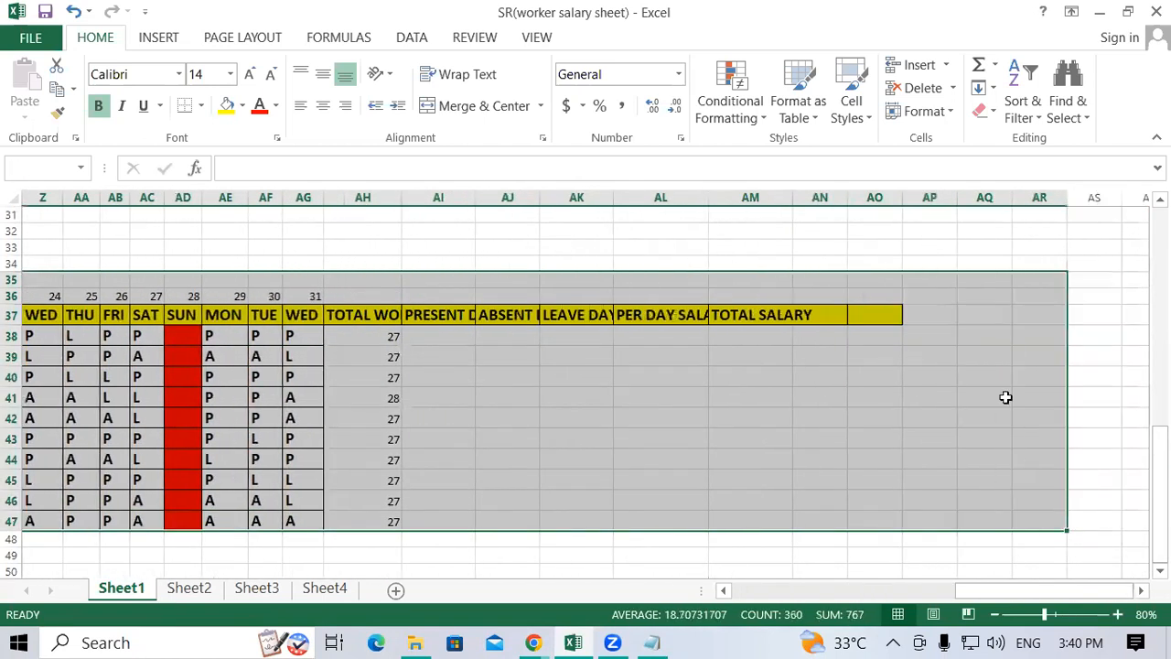
click(987, 111)
click(1016, 140)
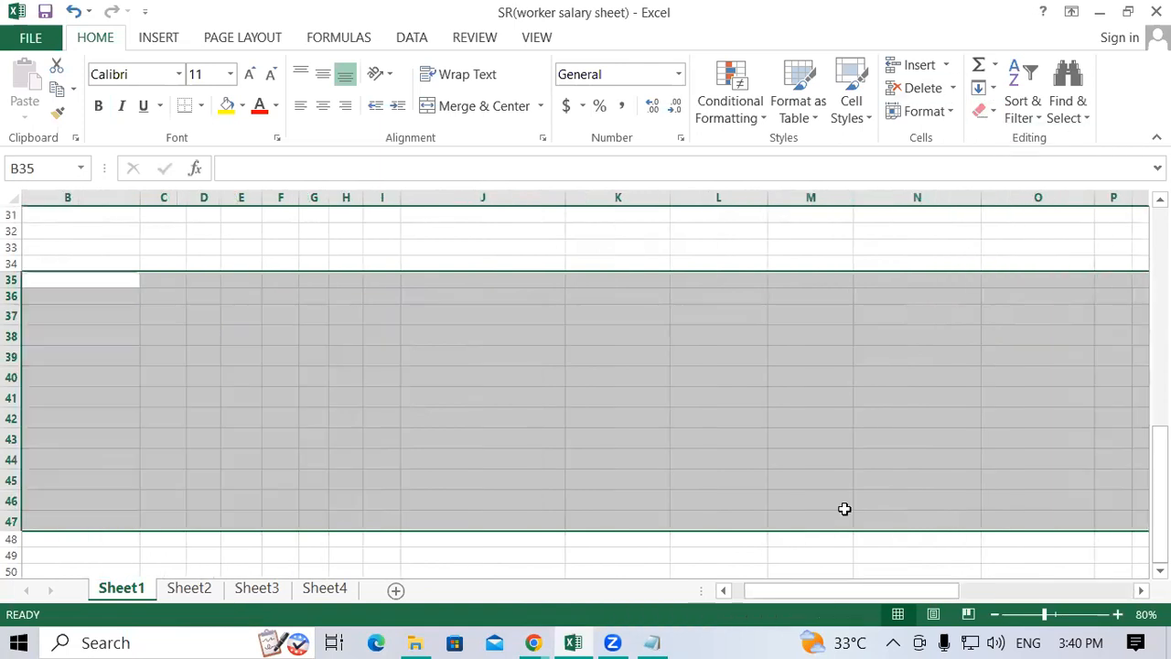
Clear all contents and formatting of the leftover serial number column in A36:A47.
drag(828, 590, 802, 593)
scroll(40, 377, up, 2)
drag(48, 393, 55, 538)
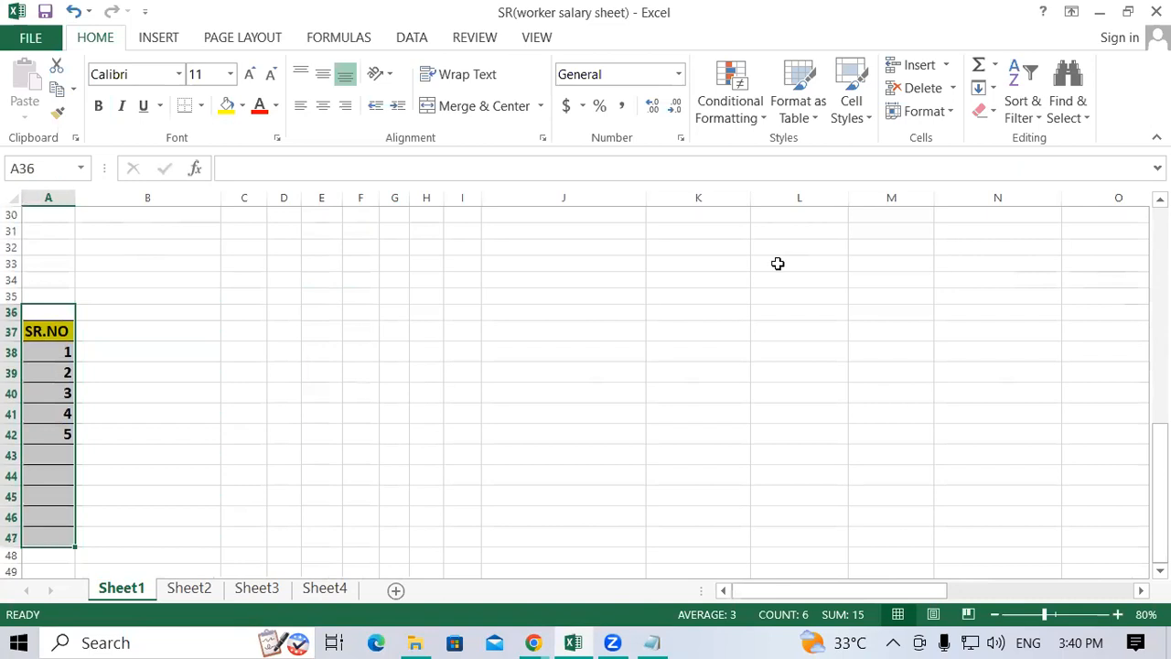
click(986, 111)
click(811, 157)
Copy the SR.NO and WORKER NAME columns in A11:B21 and paste them at A25.
scroll(92, 338, up, 8)
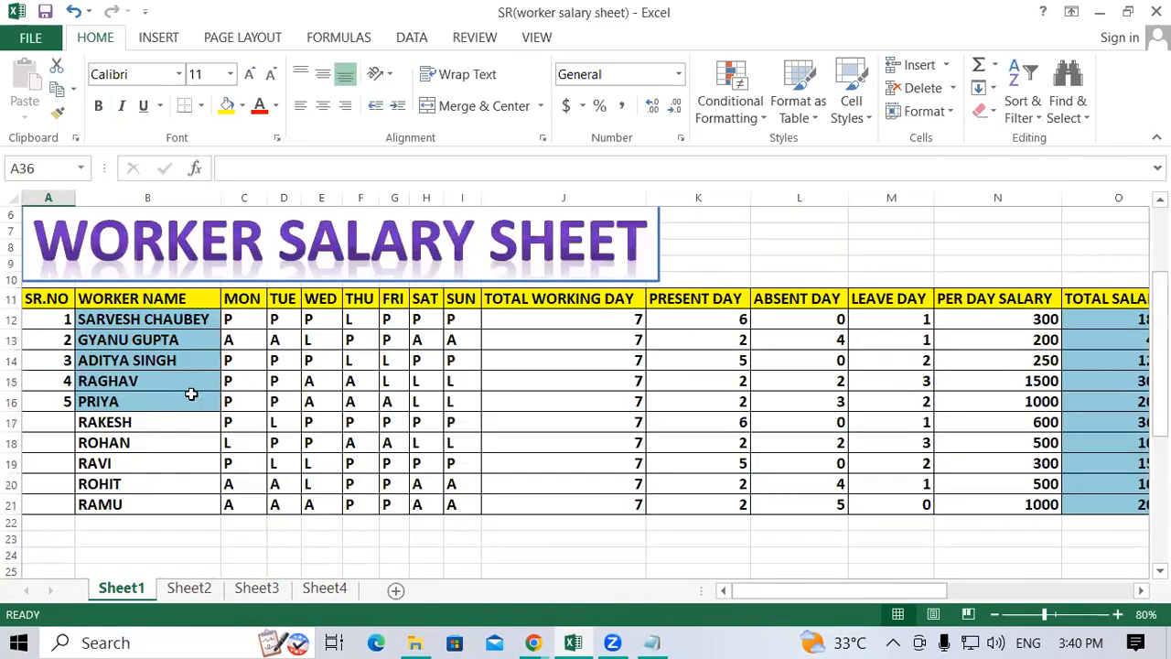
drag(41, 301, 183, 503)
right_click(188, 306)
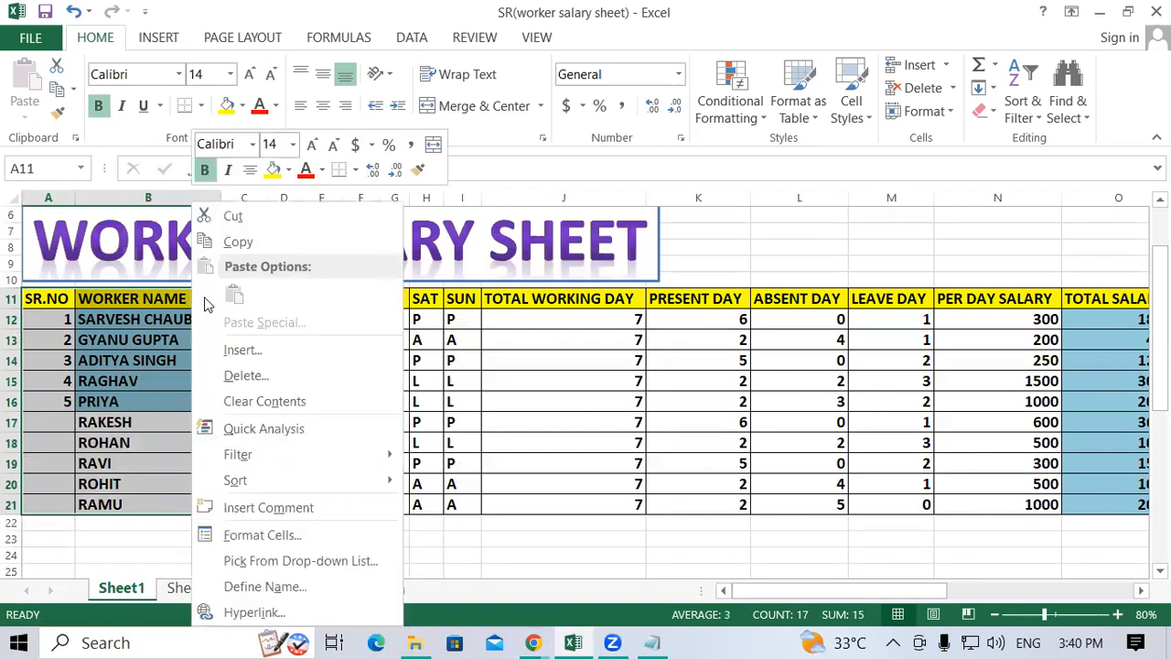
click(243, 242)
scroll(191, 351, down, 4)
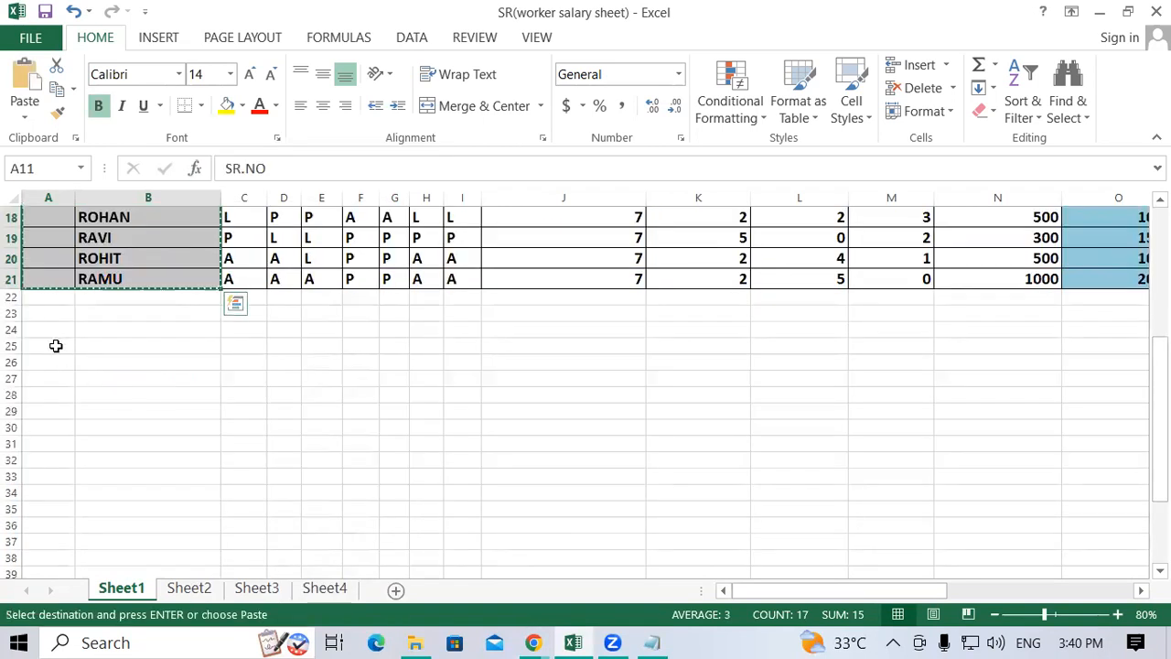
click(58, 352)
right_click(58, 351)
click(99, 294)
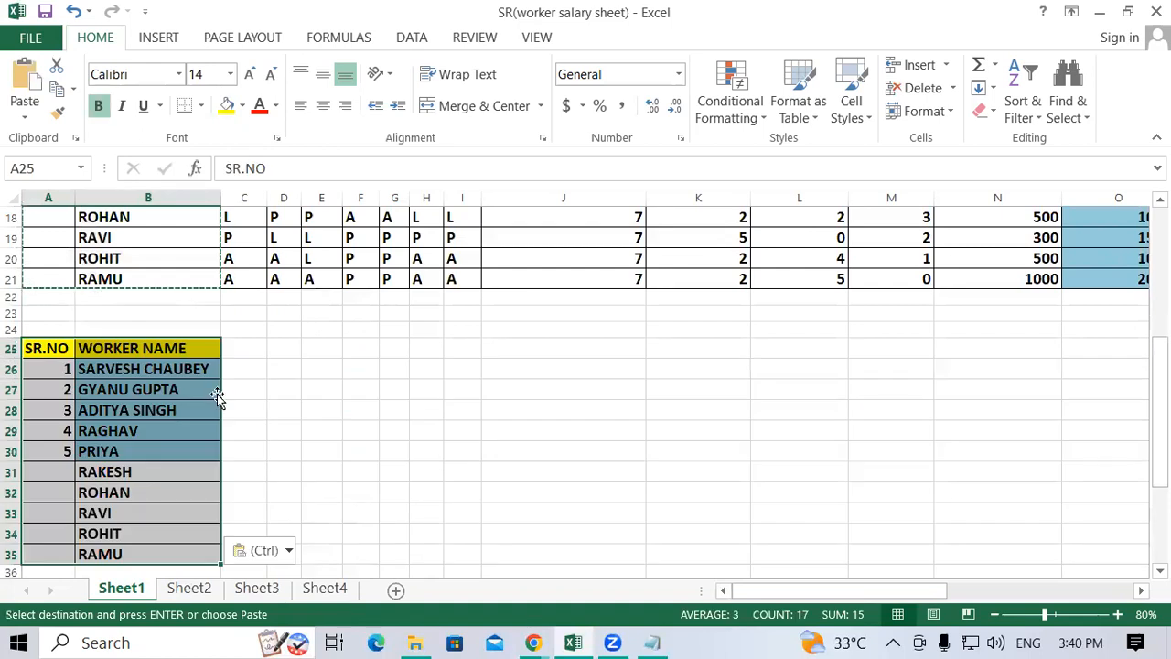
Number the days across the new table's header row from 1 in C25 to 30 in AF25.
click(273, 388)
click(247, 348)
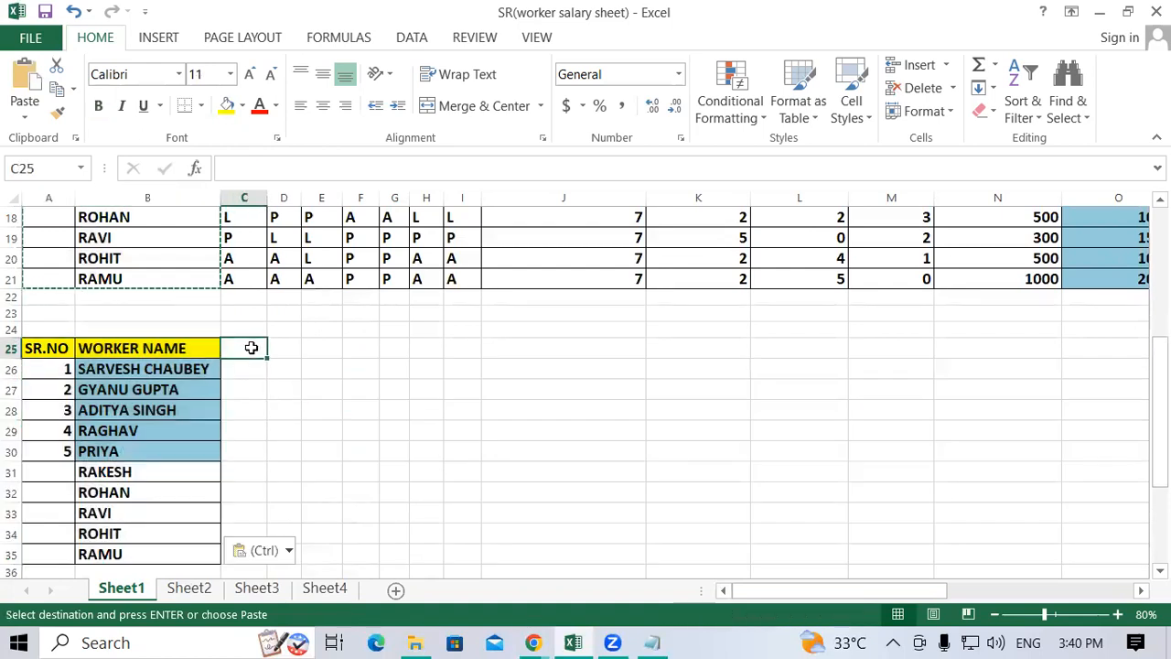
text(1)
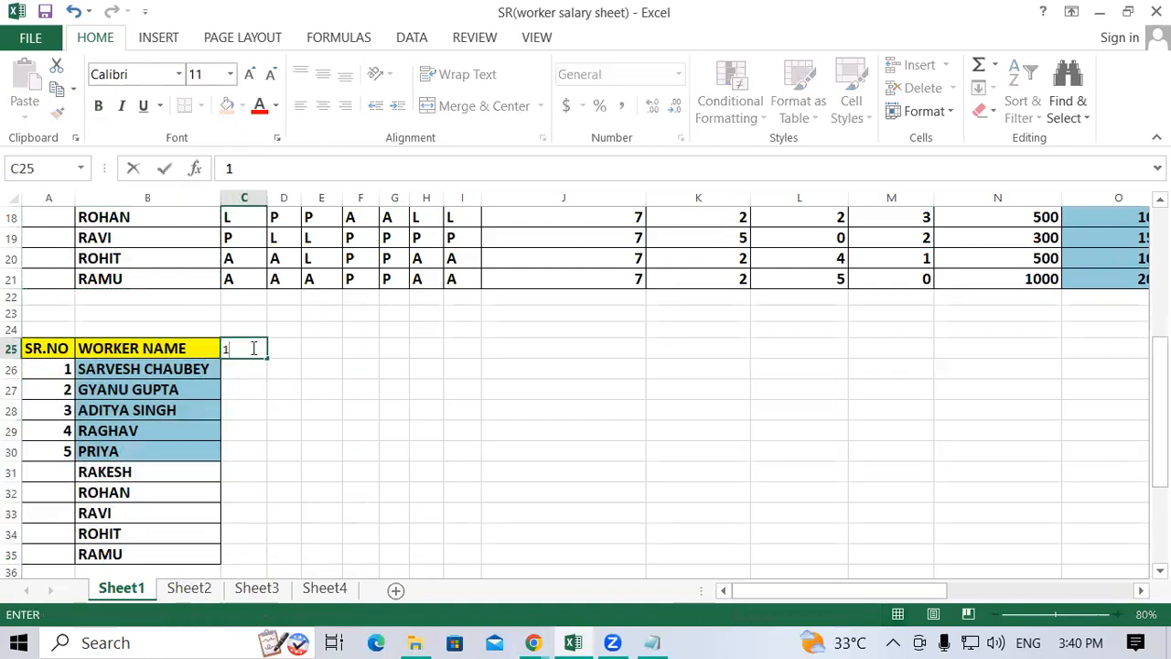
key(Tab)
text(2)
key(Tab)
drag(251, 349, 283, 347)
drag(520, 363, 785, 368)
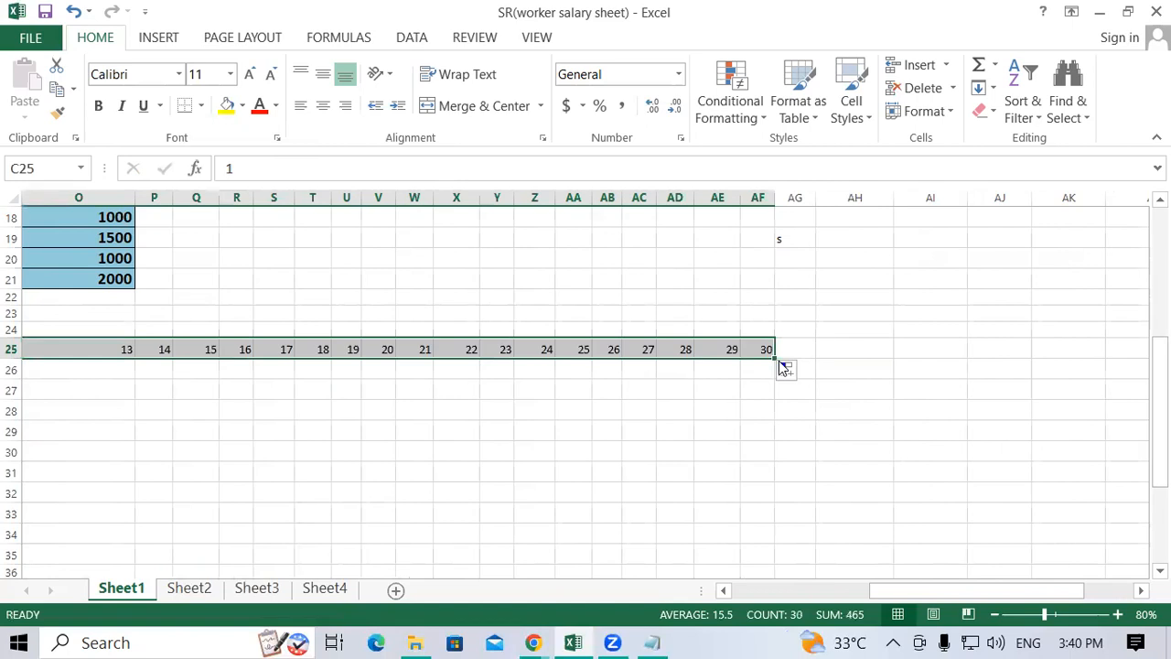
Copy the weekly attendance marks in C12:I21 to C26 and fill them across to column AF for all 30 days.
drag(876, 592, 739, 592)
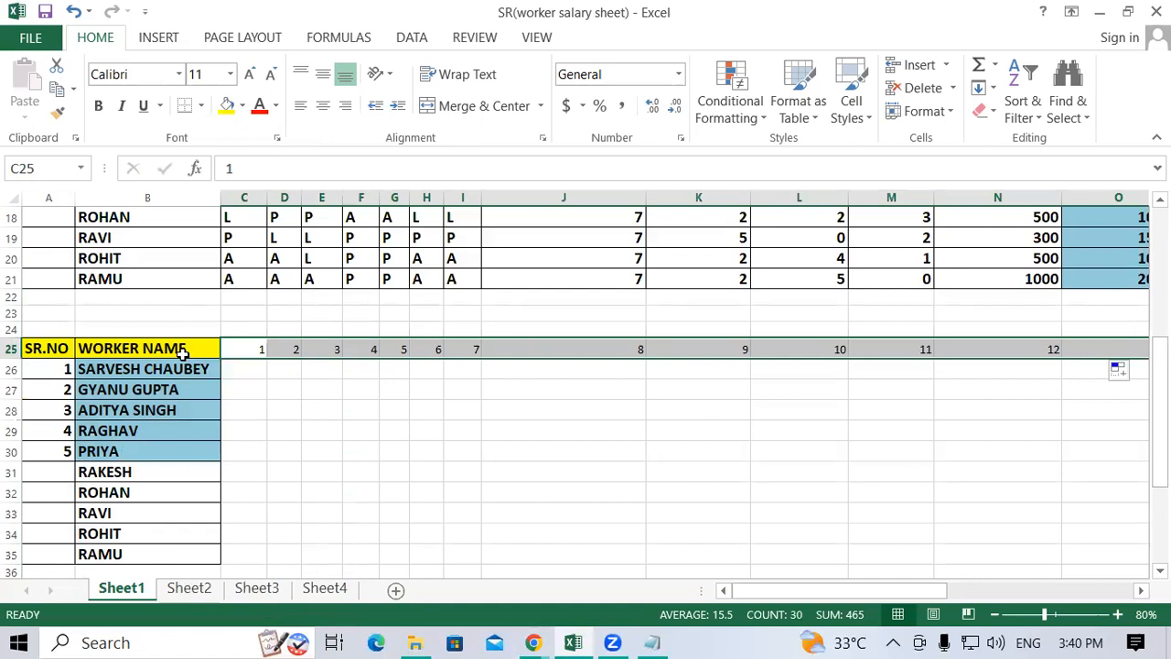
scroll(377, 283, up, 3)
drag(244, 268, 462, 455)
right_click(447, 448)
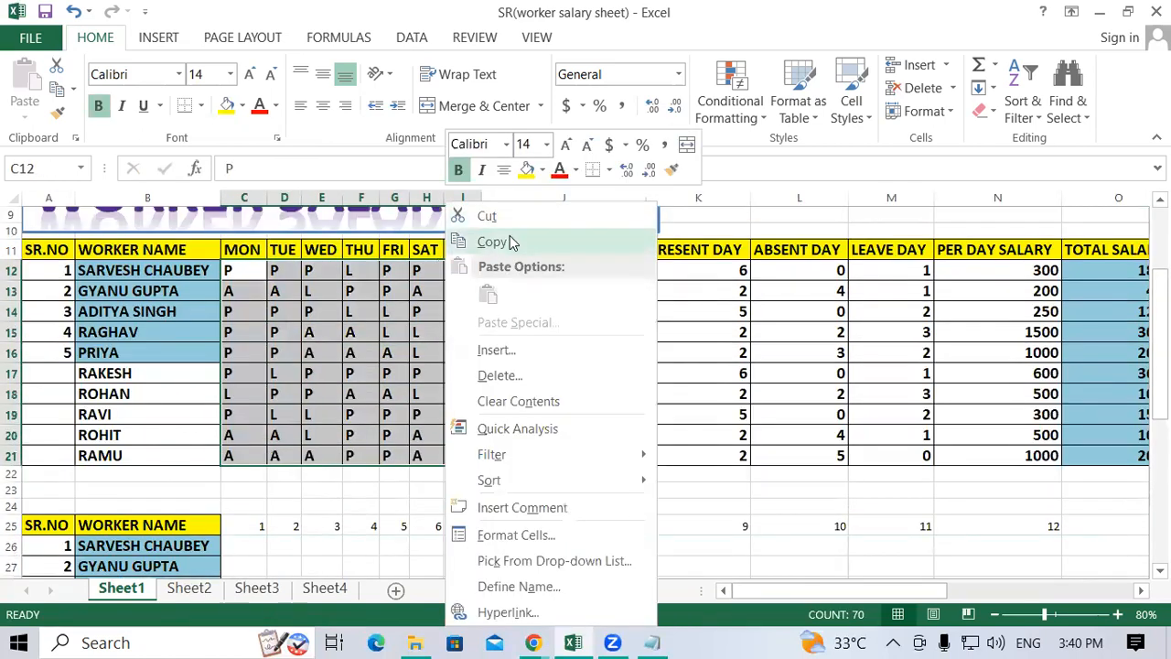
click(512, 241)
scroll(461, 327, down, 4)
click(257, 308)
right_click(257, 308)
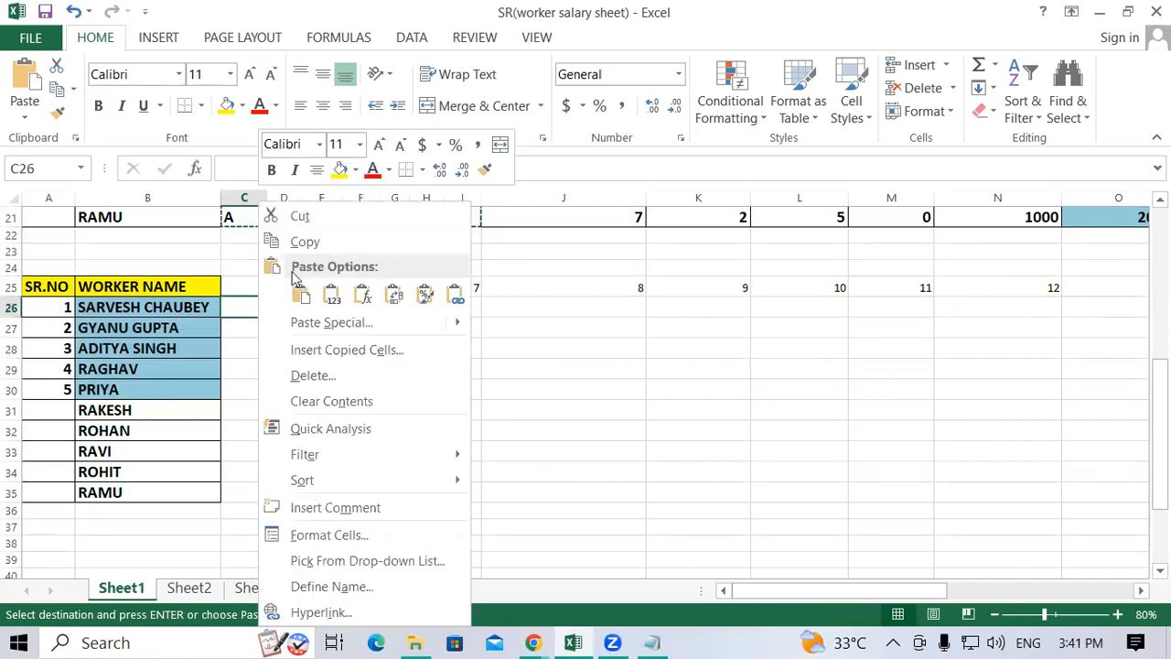
click(302, 292)
scroll(475, 404, down, 1)
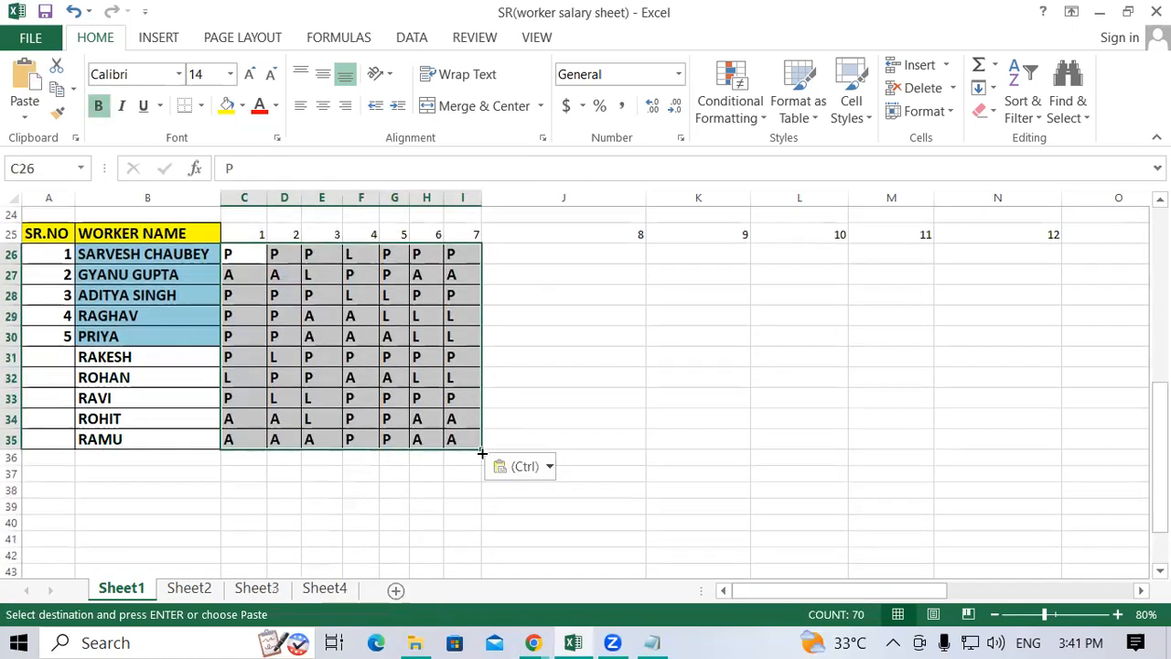
drag(482, 452, 1079, 484)
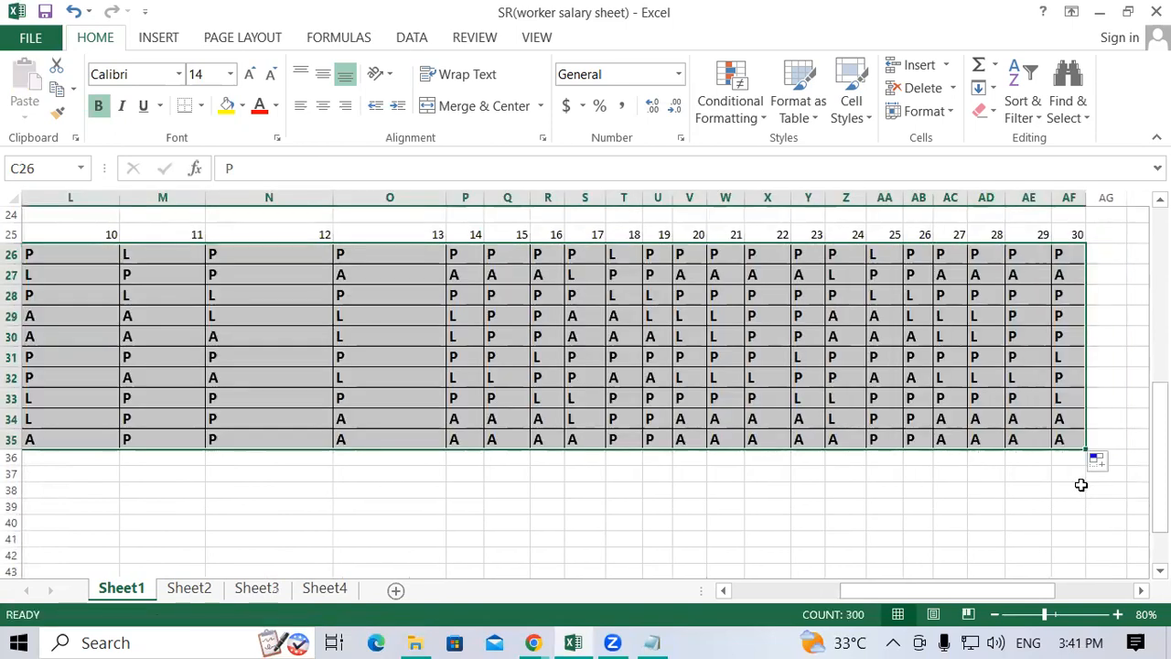
Copy the WORKER NAME header formatting in B25 onto the day numbers in C25:AF25.
drag(888, 590, 708, 604)
scroll(196, 419, up, 2)
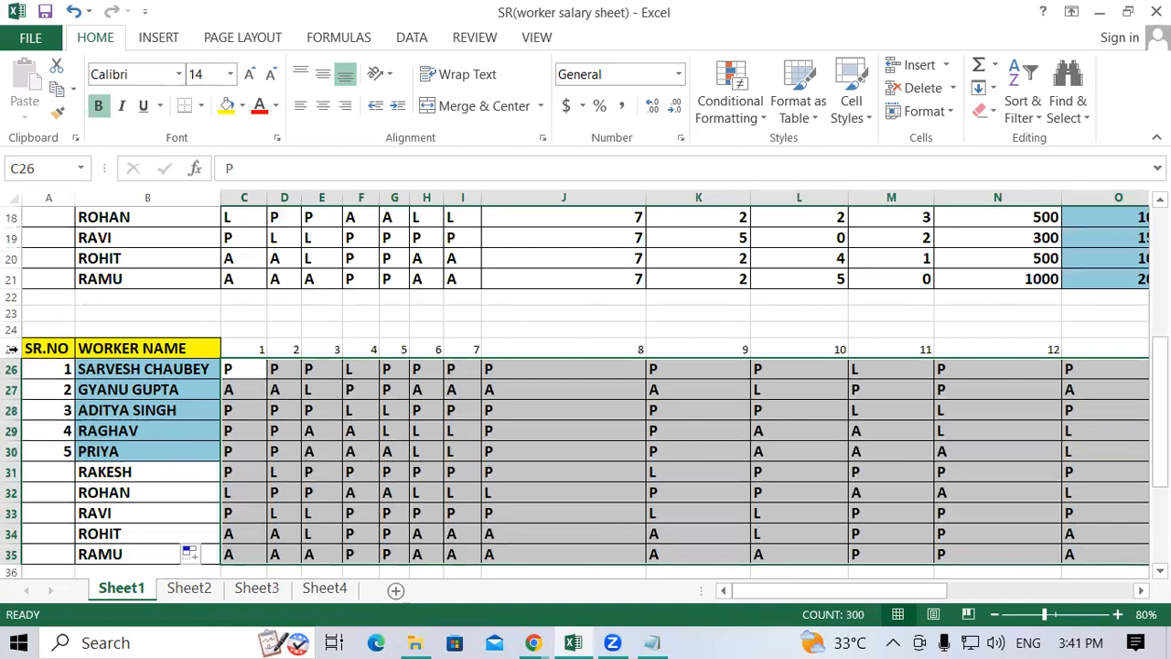
click(11, 349)
click(173, 344)
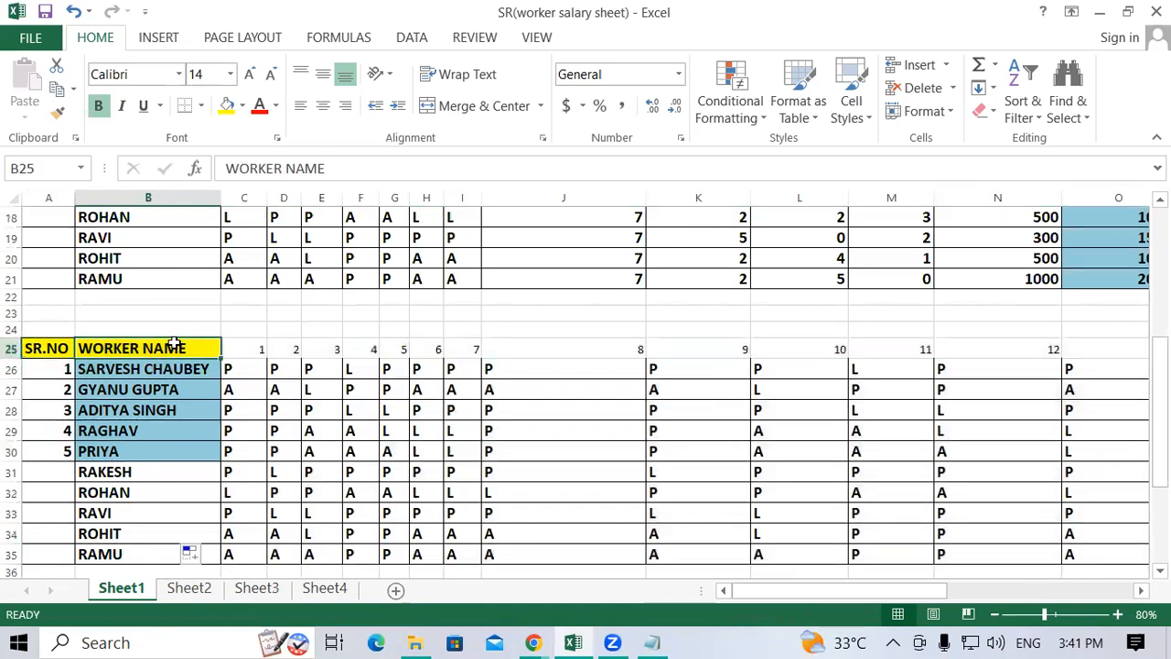
click(57, 112)
mouse_move(245, 349)
mouse_down()
mouse_move(732, 340)
mouse_move(1020, 361)
mouse_move(1075, 344)
mouse_up()
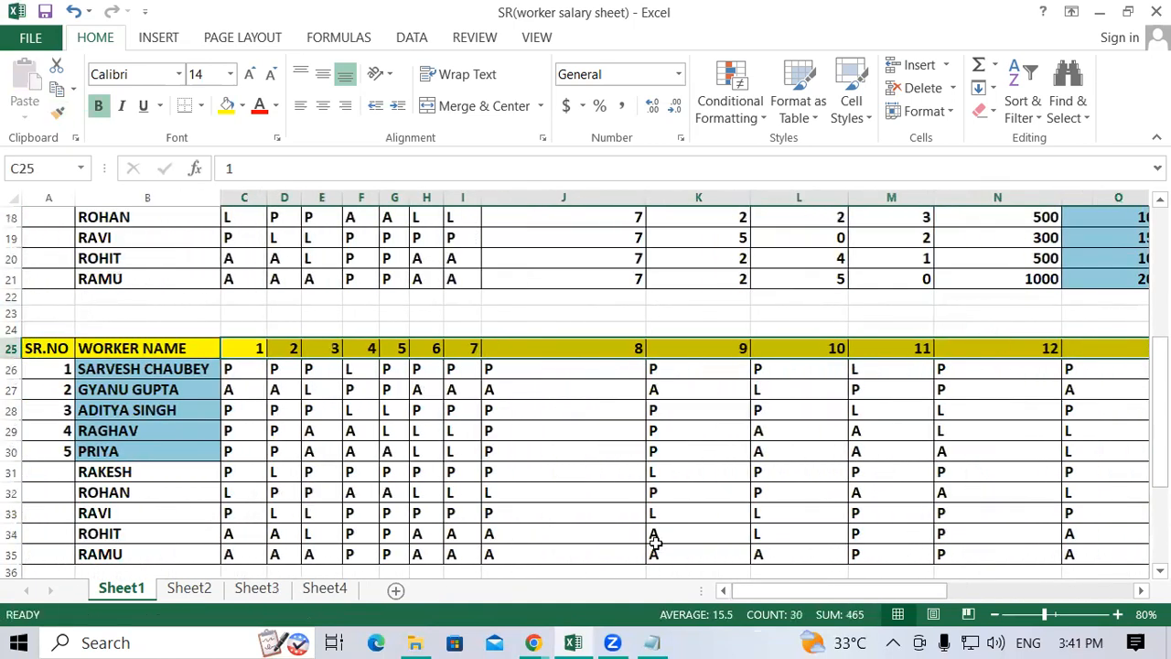
Copy the headers from TOTAL WORKING DAY to TOTAL SALARY in J11:O11 and paste them at AG25.
drag(775, 599, 1006, 599)
drag(933, 595, 910, 593)
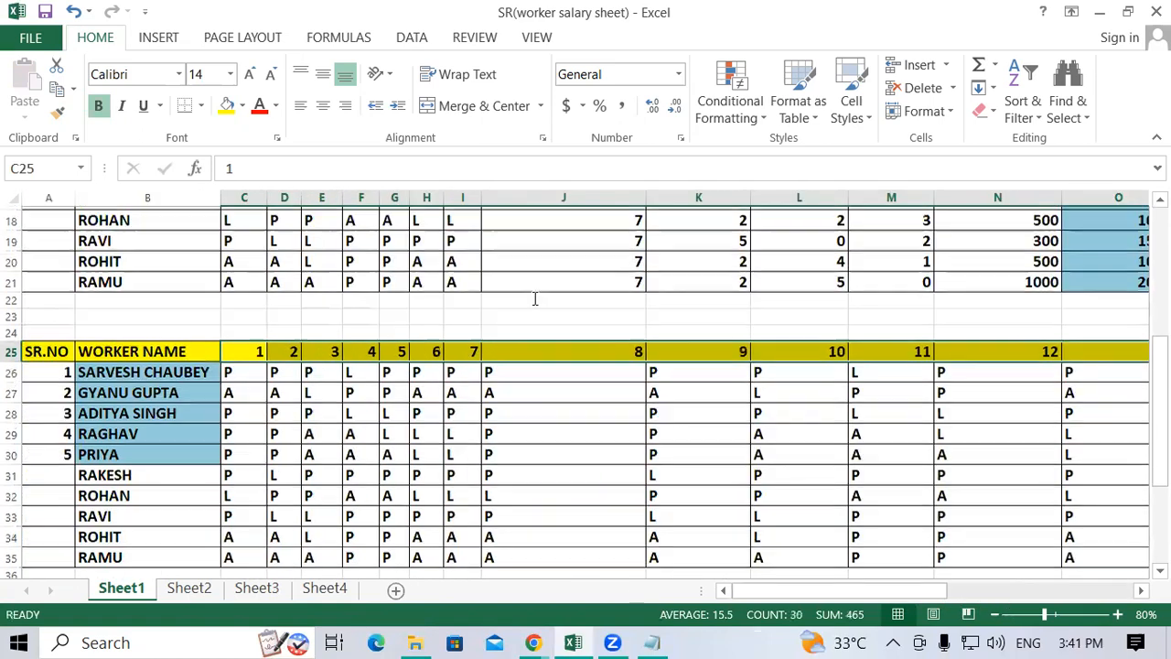
scroll(469, 368, up, 6)
drag(518, 382, 1116, 383)
right_click(1116, 383)
click(957, 254)
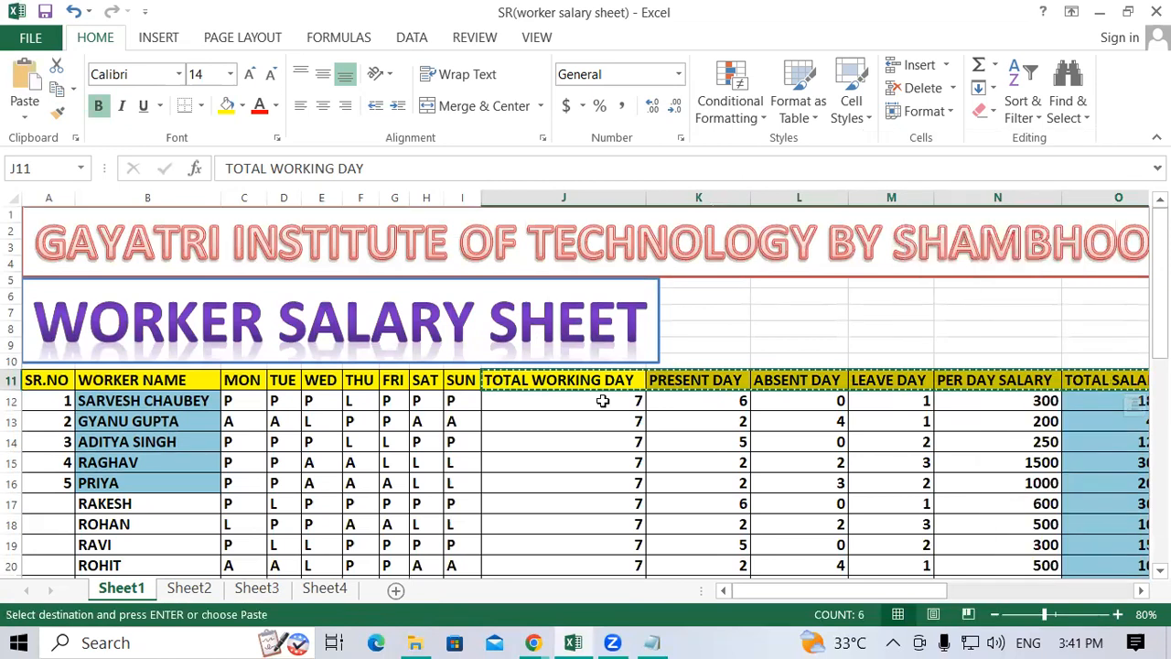
scroll(492, 487, down, 6)
drag(870, 587, 1017, 588)
click(534, 328)
right_click(528, 329)
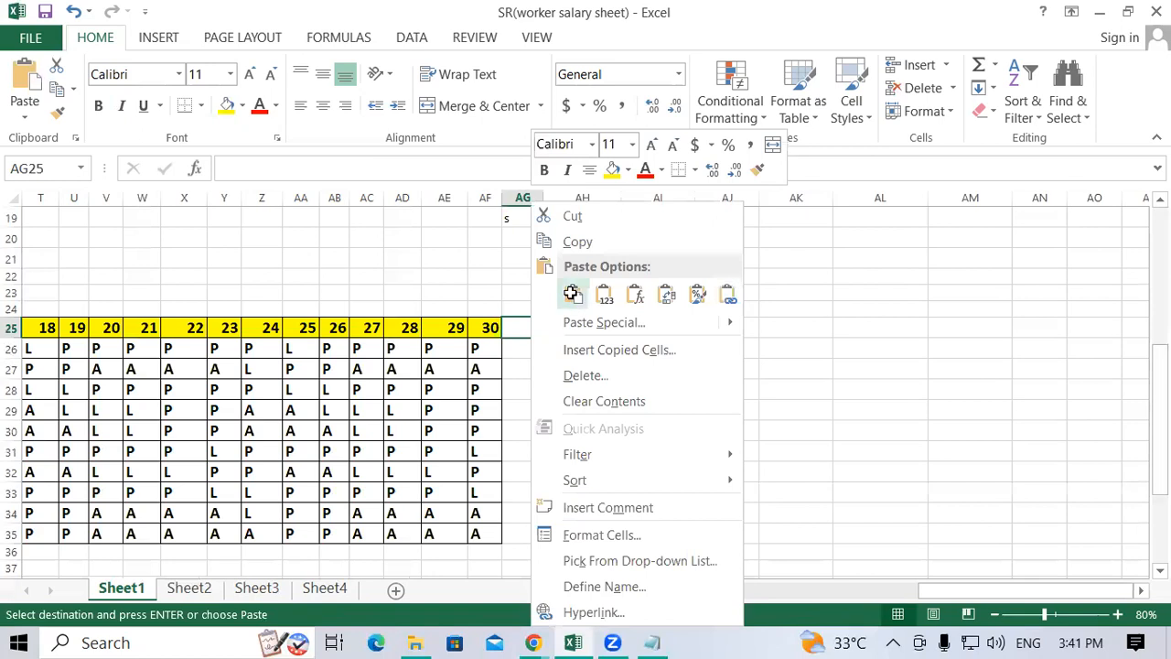
click(570, 293)
Auto-fit the widths of columns AG to AL to their pasted headers.
drag(523, 196, 815, 198)
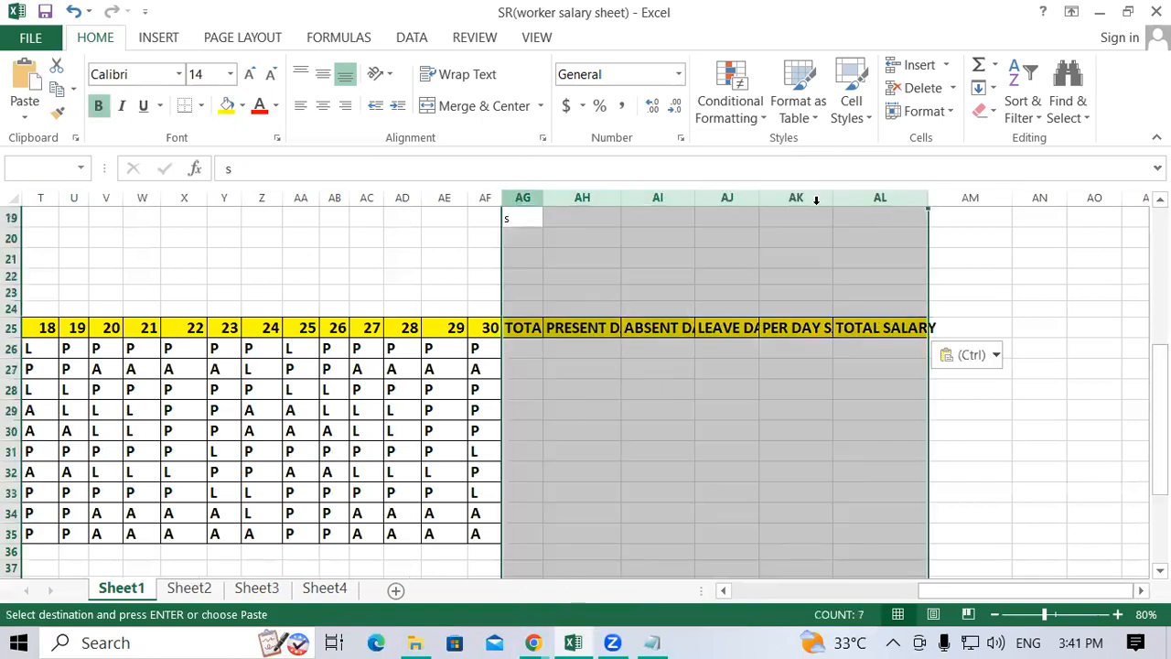
double_click(698, 192)
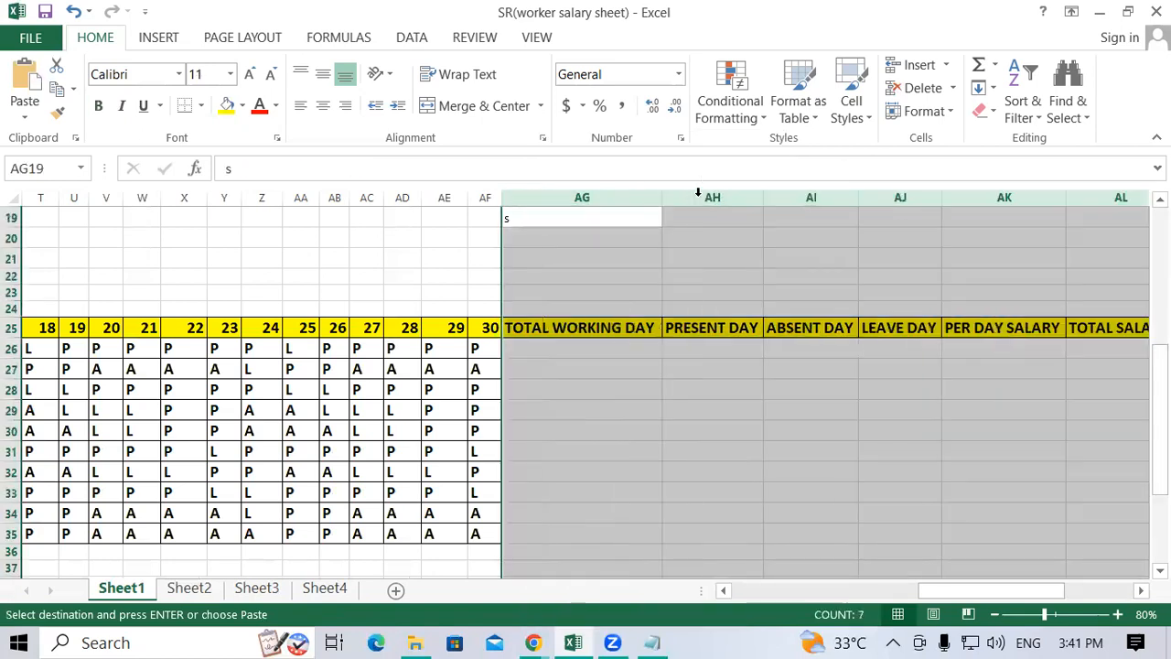
click(686, 440)
Enter =COUNTA(C26:AF26) in AG26 as the first worker's TOTAL WORKING DAY formula.
click(577, 353)
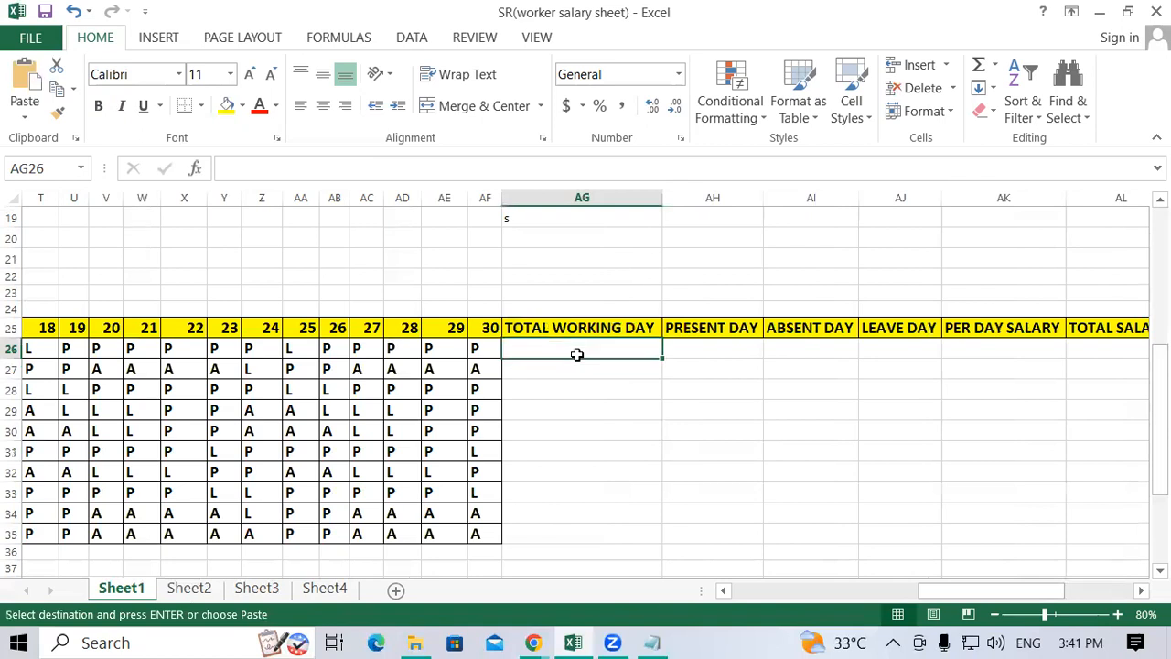
text(=)
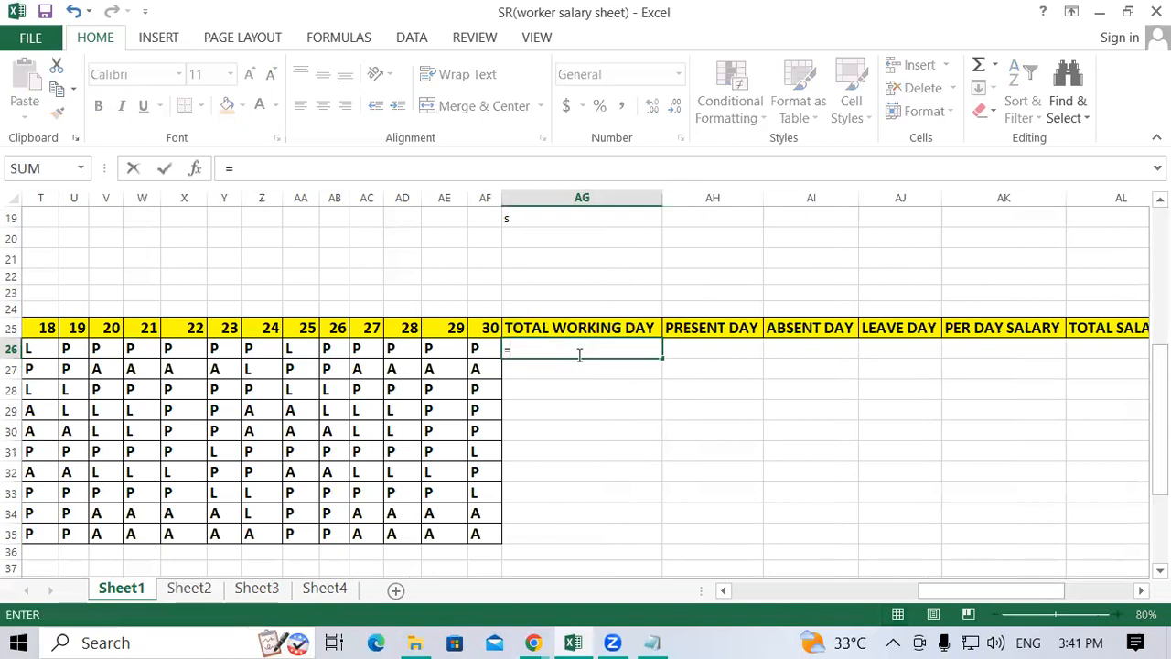
text(counta)
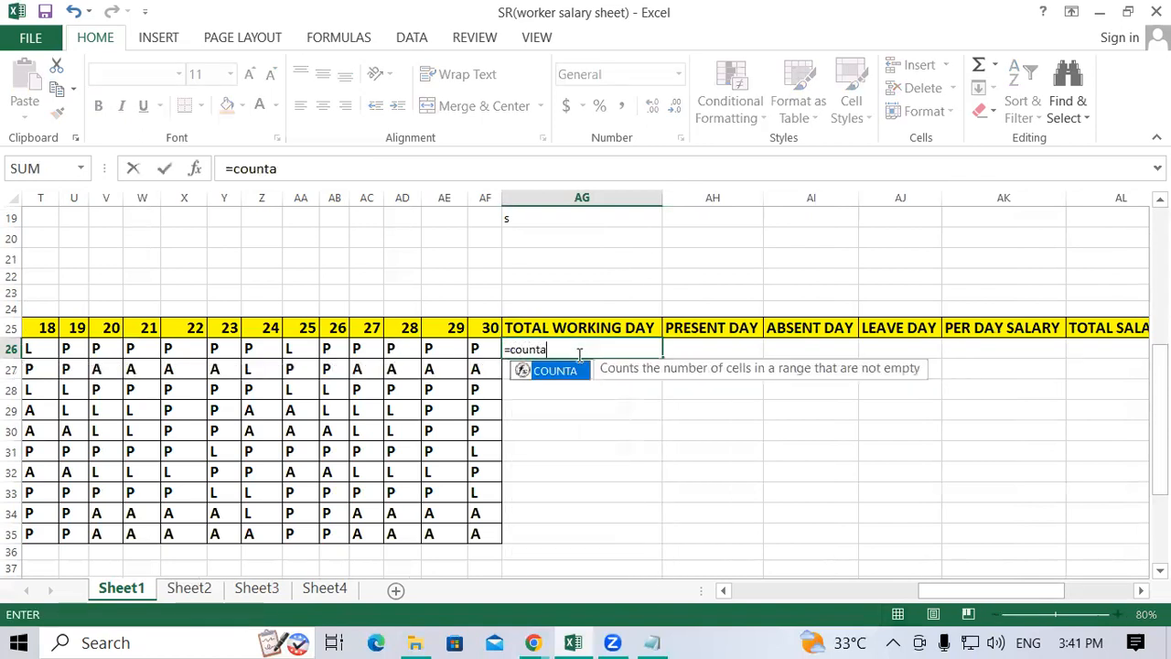
text(()
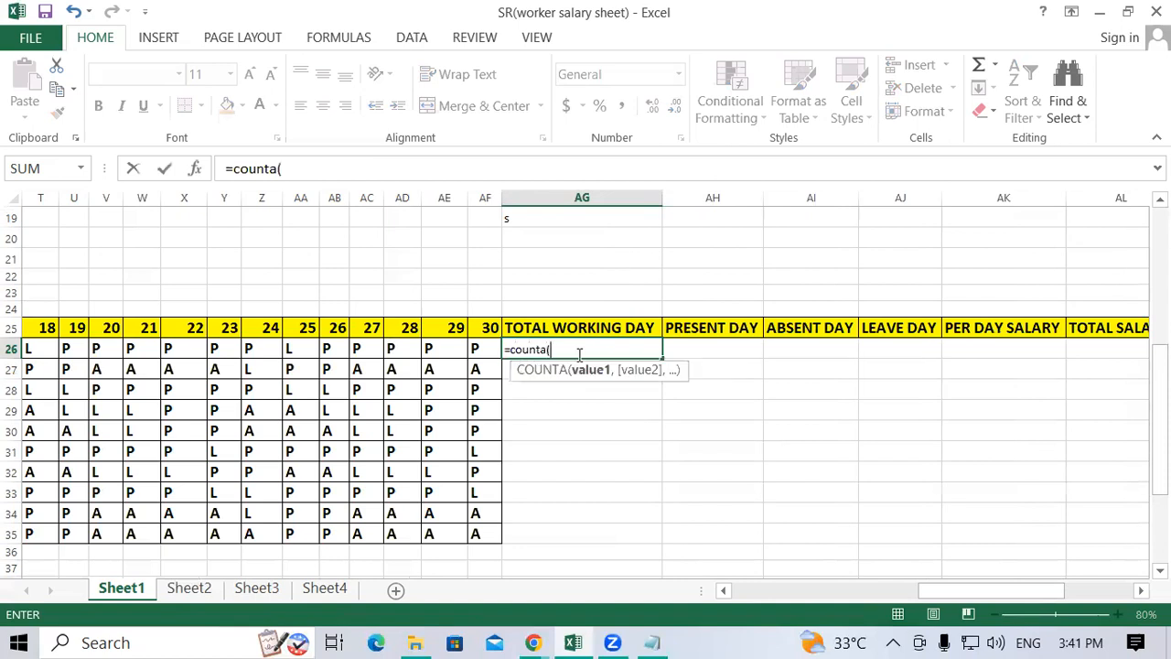
drag(946, 591, 604, 602)
drag(244, 349, 770, 358)
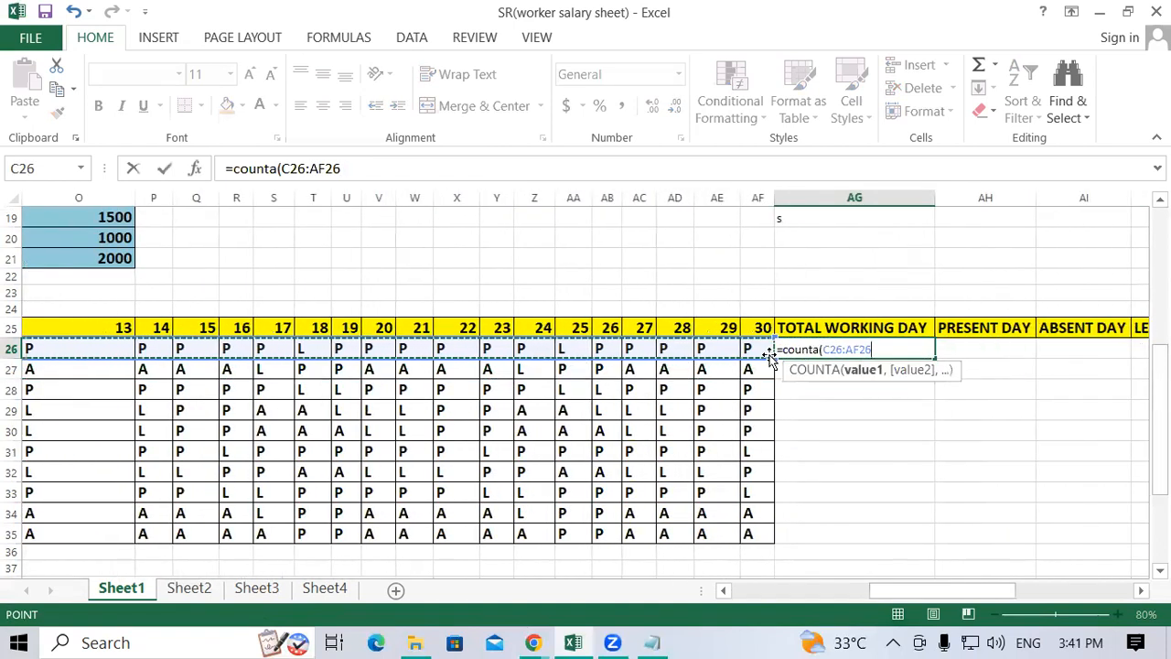
text())
key(Return)
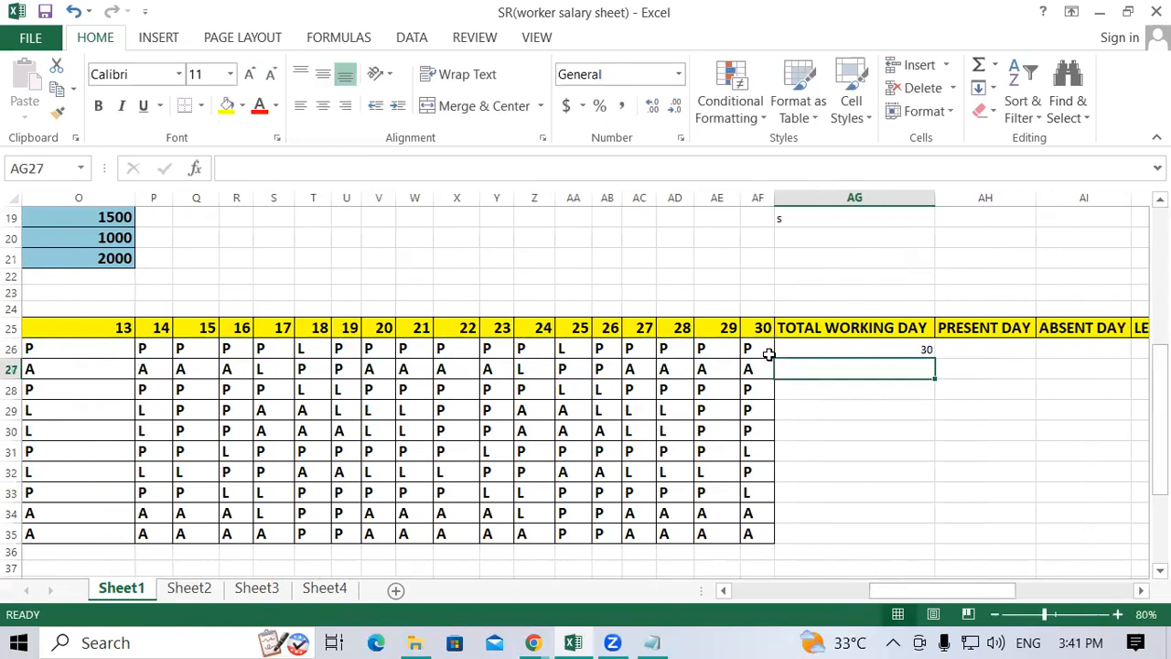
Fill the COUNTA formula from AG26 down to AG35 and make the results bold at font size 16.
click(857, 348)
drag(933, 357, 937, 543)
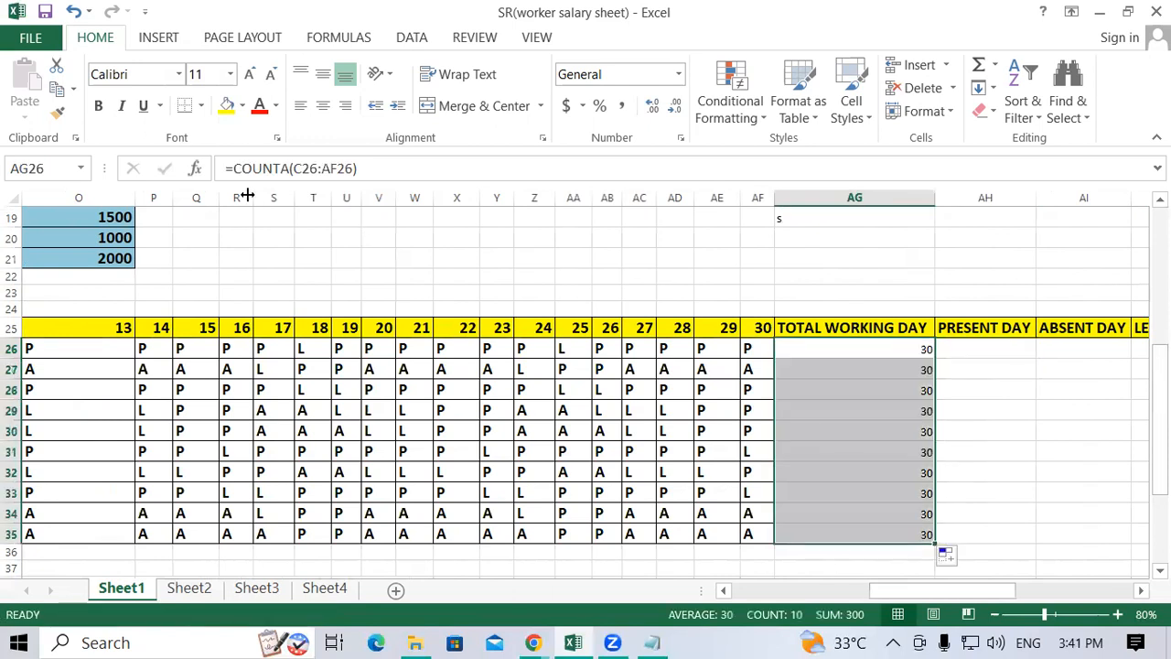
click(98, 106)
click(247, 75)
click(247, 75)
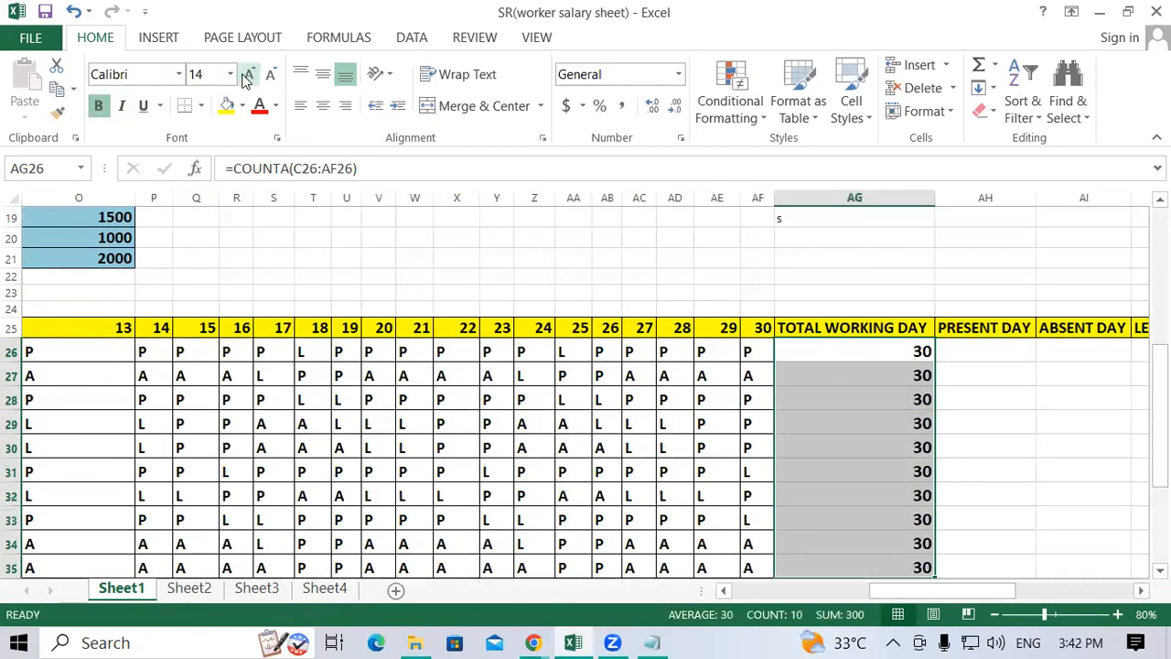
click(782, 426)
scroll(714, 394, down, 2)
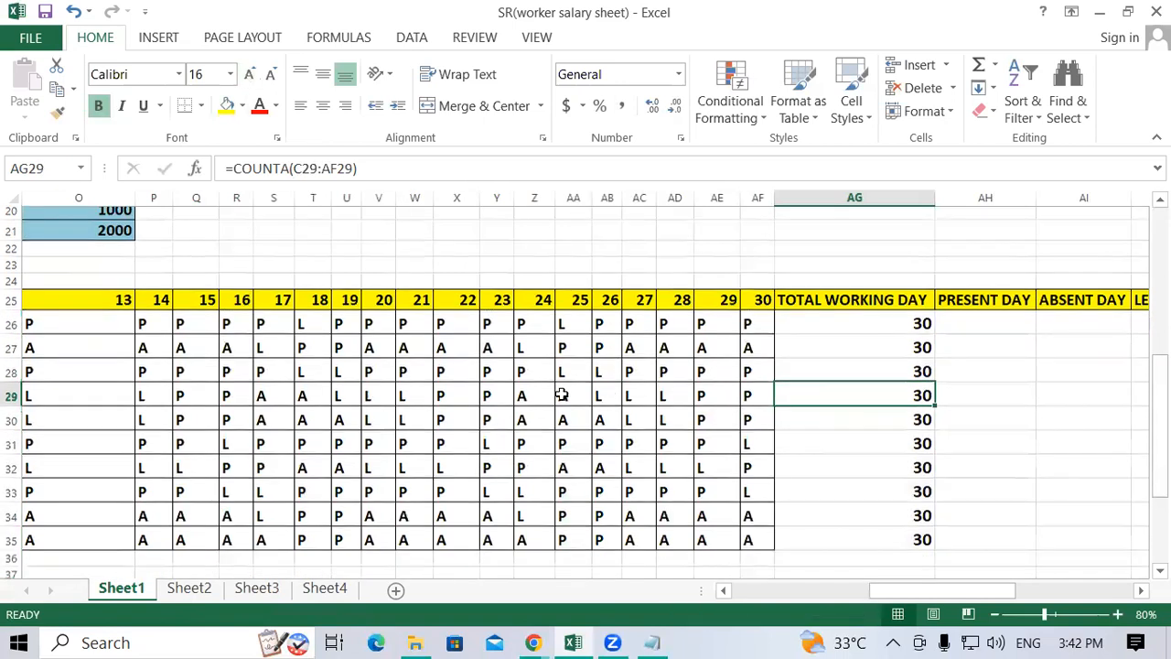
Clear the attendance marks under day 7 in I26:I35 and under day 14 in P26:P35.
drag(957, 592, 375, 373)
scroll(339, 353, up, 1)
drag(466, 294, 485, 504)
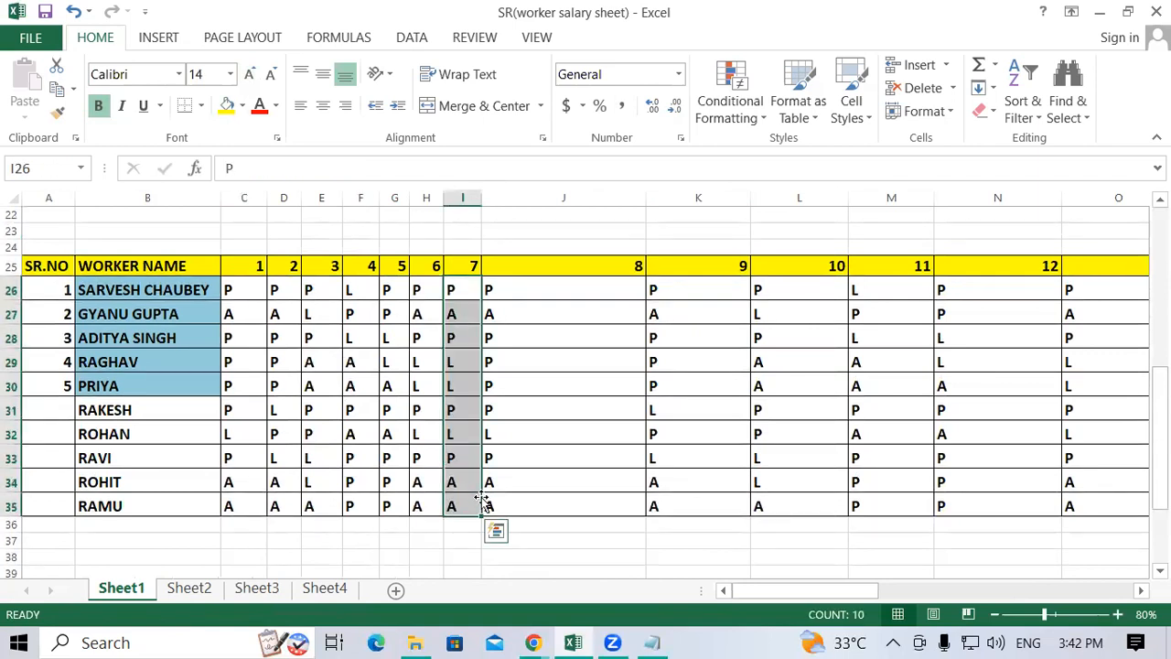
key(Delete)
mouse_move(817, 592)
mouse_down()
mouse_move(995, 586)
mouse_move(670, 555)
mouse_move(815, 564)
mouse_move(810, 590)
mouse_move(827, 591)
mouse_up()
drag(980, 284, 994, 505)
key(Delete)
Go through the PRESENT DAY to TOTAL SALARY columns of the monthly table one by one, down to row 35.
drag(819, 591, 1019, 595)
drag(659, 289, 647, 506)
drag(742, 296, 745, 508)
drag(847, 289, 843, 511)
drag(927, 289, 924, 506)
drag(1033, 267, 1031, 499)
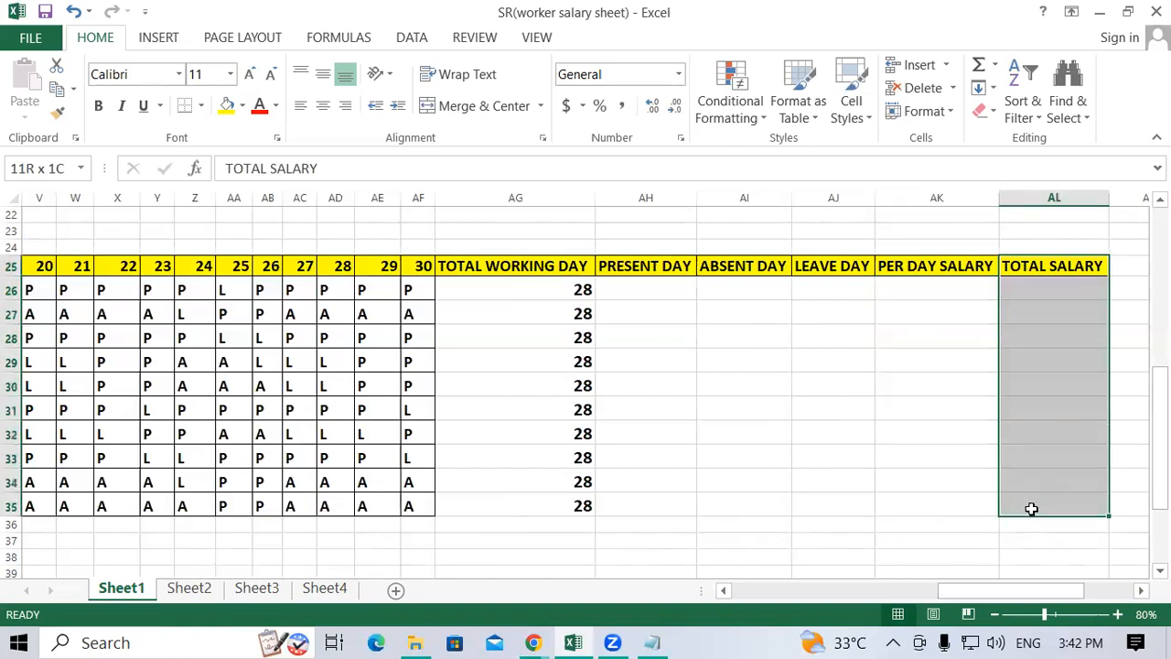
drag(1031, 508, 1031, 508)
click(1031, 508)
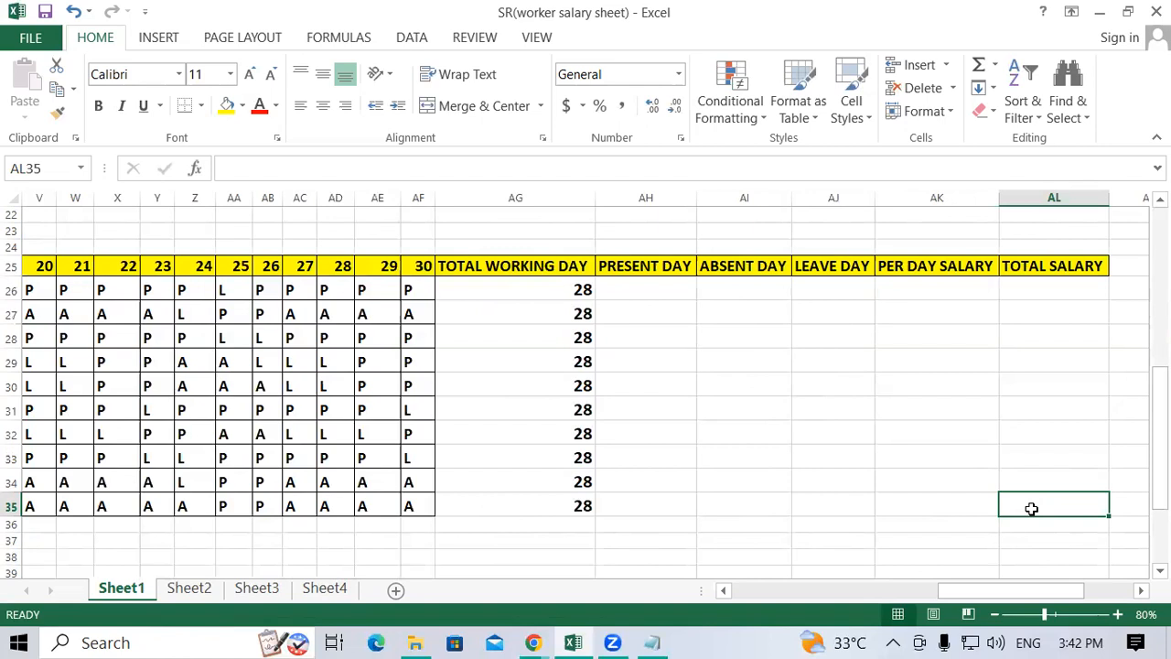
Check the print preview of Sheet1 and return to the worksheet.
drag(952, 591, 743, 600)
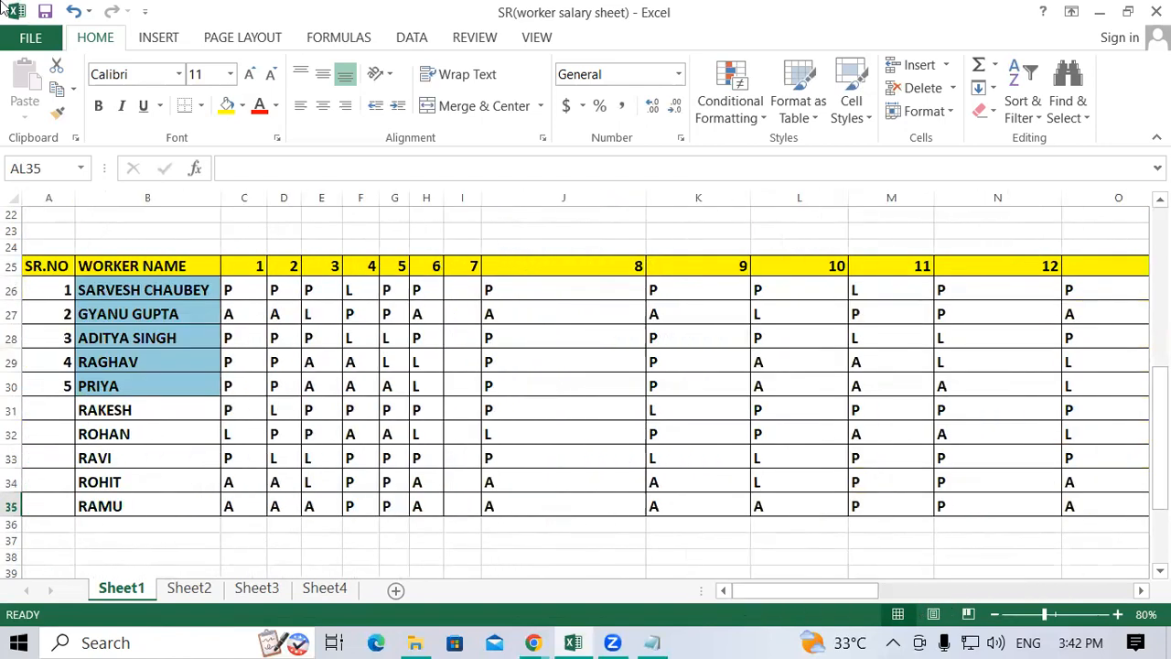
click(38, 36)
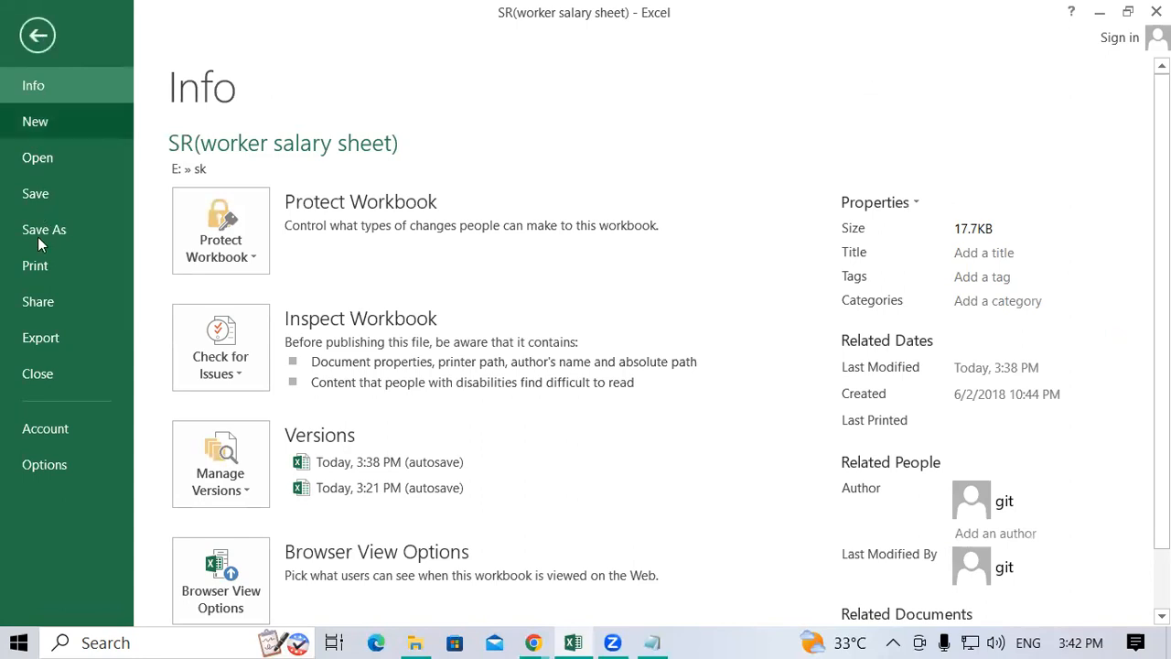
click(34, 267)
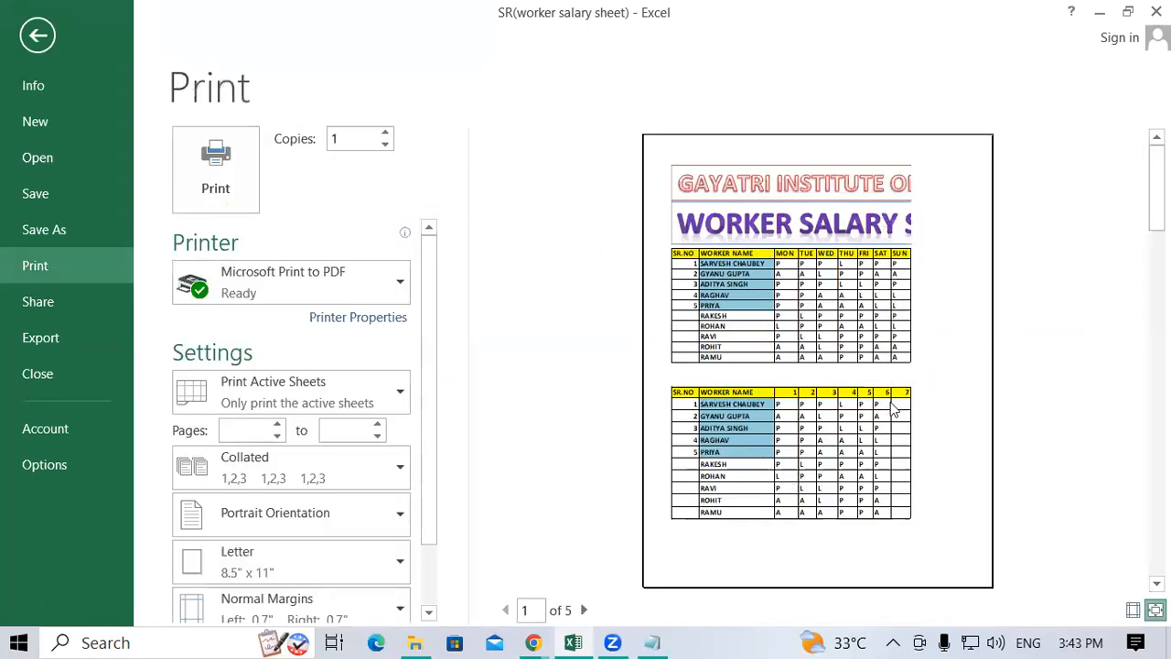
click(33, 37)
Copy the monthly table from A25 through the TOTAL SALARY column, row 35, and paste it at A1 of a new sheet.
click(353, 417)
mouse_move(69, 266)
mouse_down()
mouse_move(722, 314)
mouse_move(1006, 495)
mouse_move(1155, 496)
mouse_move(1001, 499)
mouse_move(957, 485)
mouse_move(957, 497)
mouse_up()
right_click(778, 312)
click(828, 243)
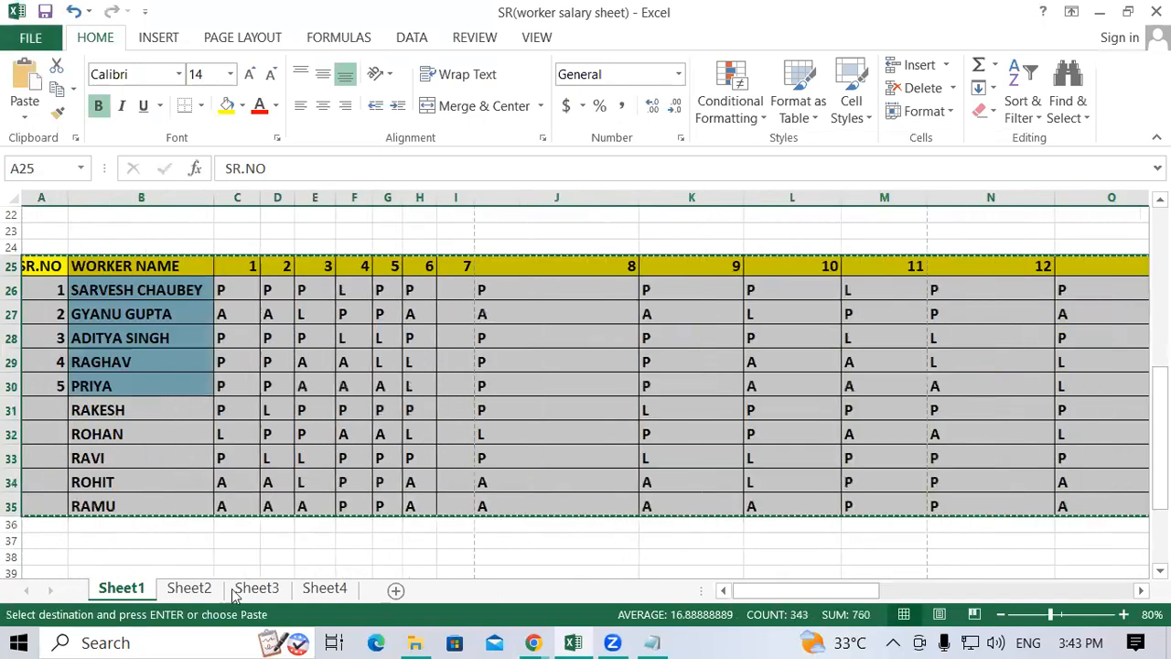
click(396, 589)
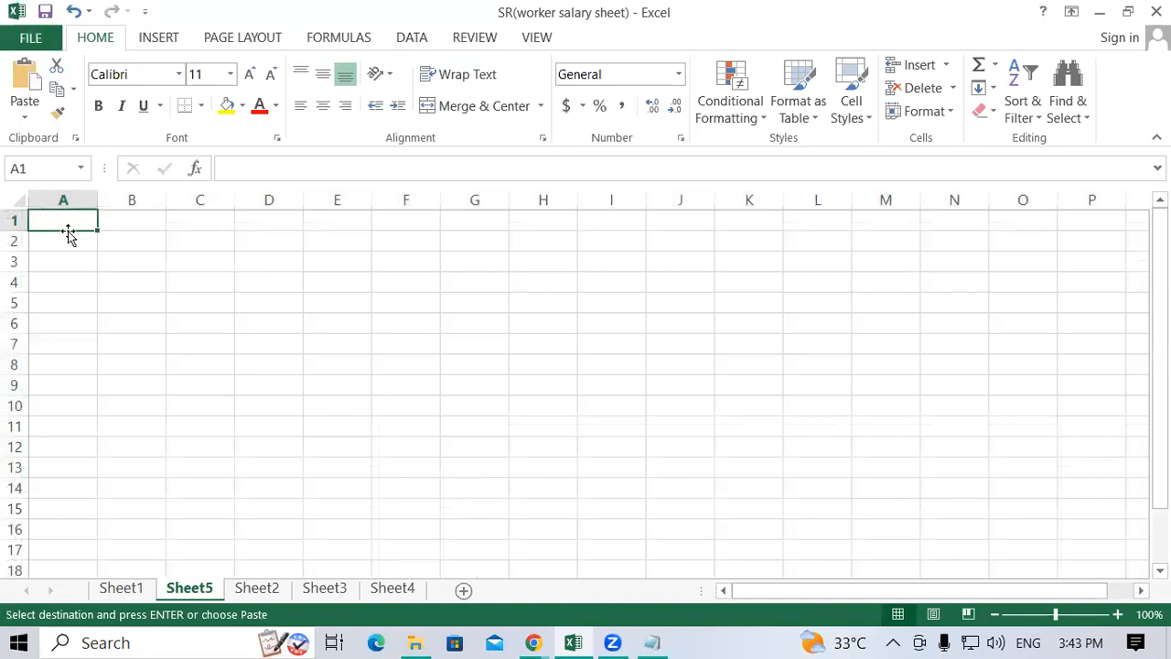
right_click(67, 225)
click(110, 294)
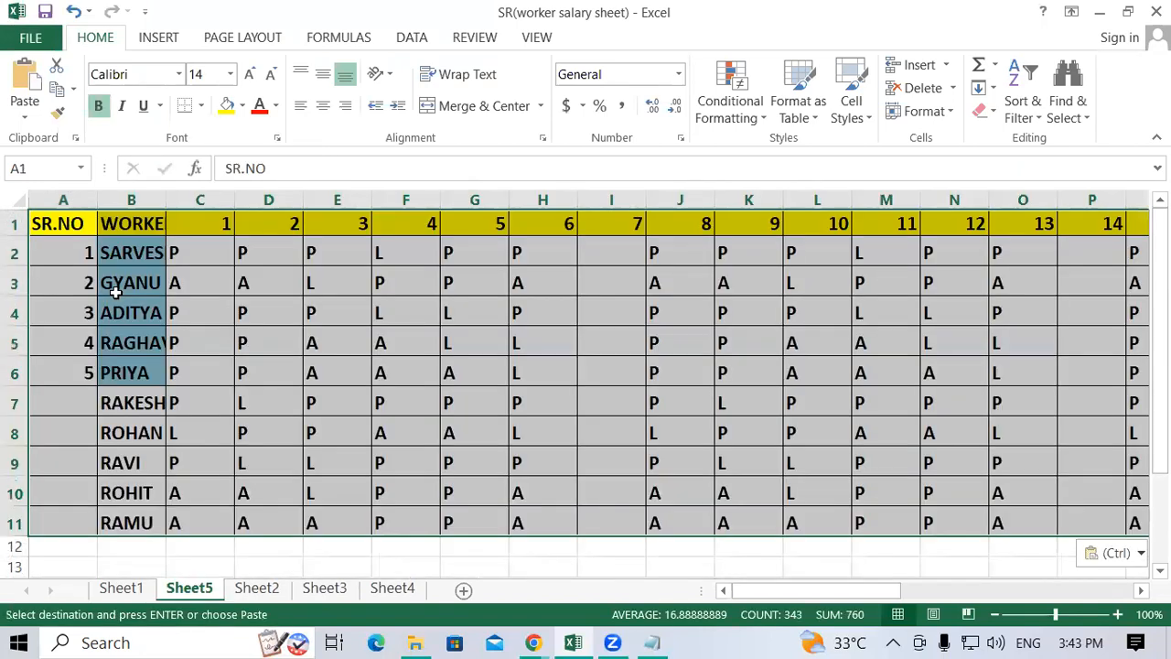
Auto-fit the WORKER NAME column on Sheet5 and narrow the SR.NO column slightly.
click(580, 303)
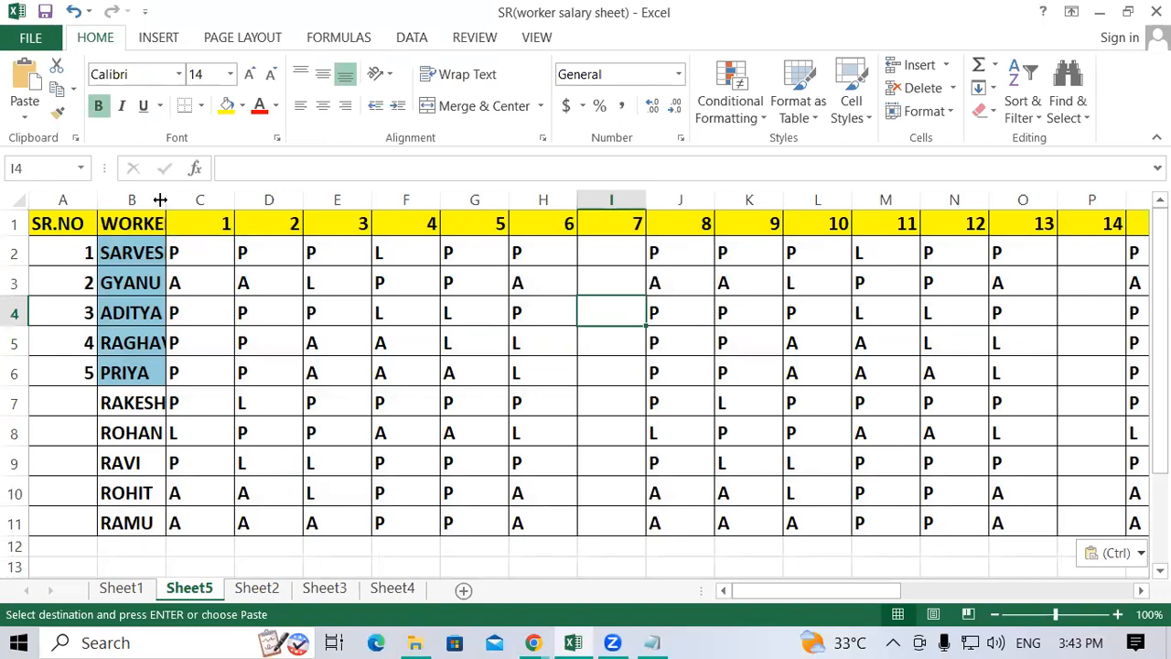
click(176, 200)
double_click(166, 203)
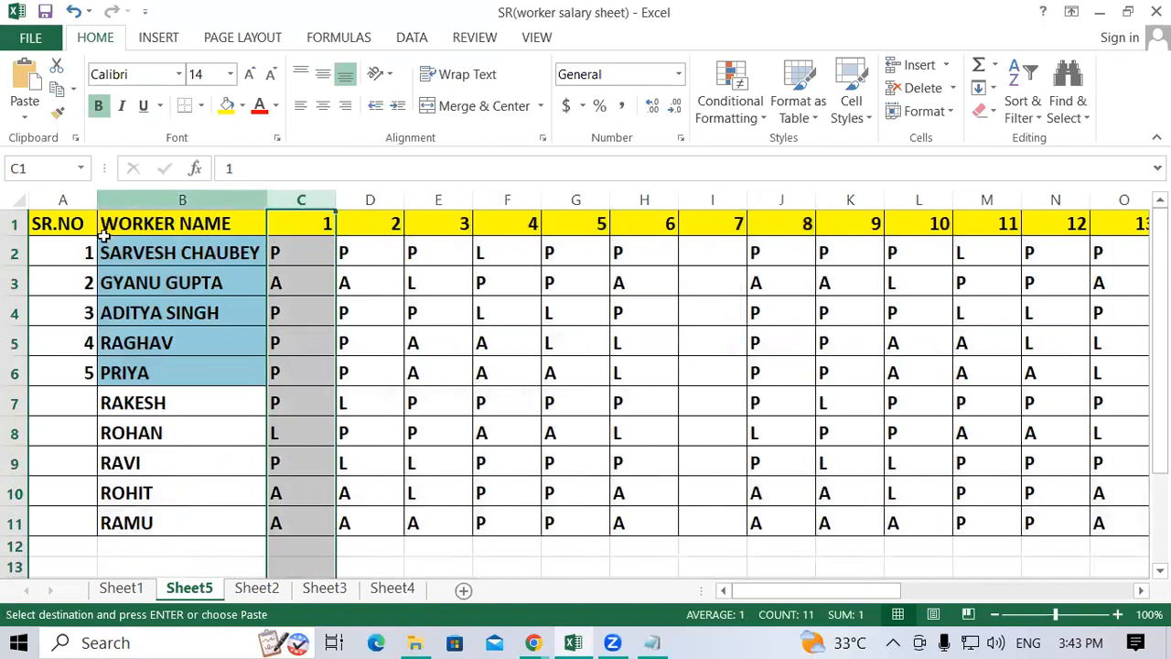
drag(95, 203, 86, 203)
click(362, 307)
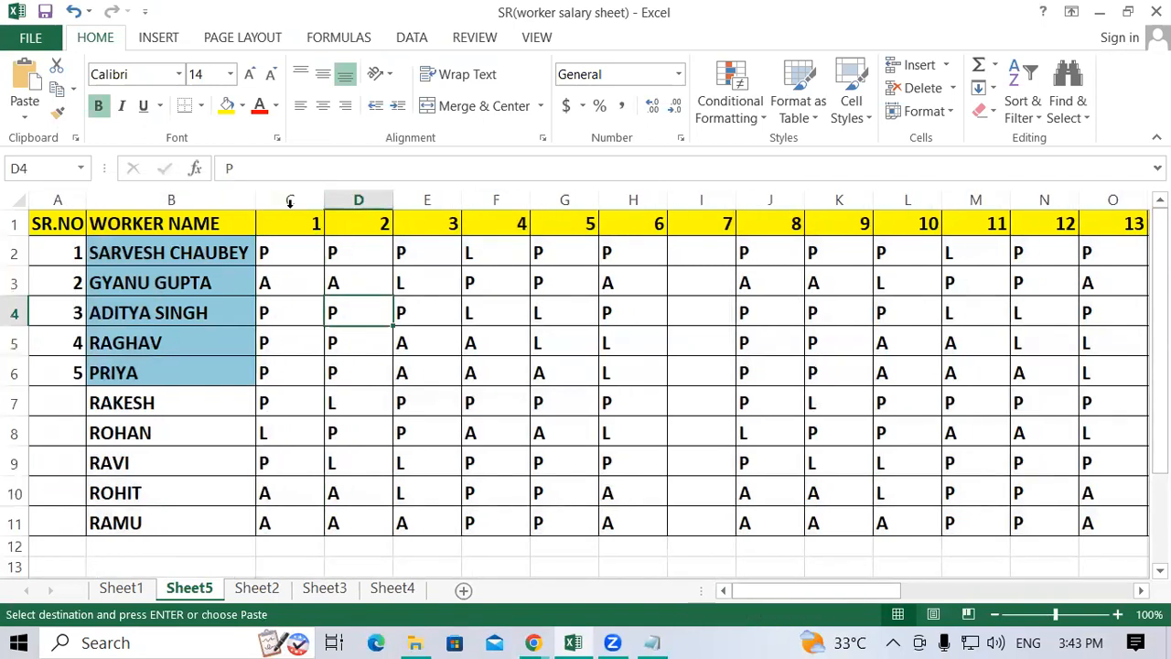
Narrow the day columns C to AF on Sheet5 to fit their contents.
drag(287, 201, 770, 234)
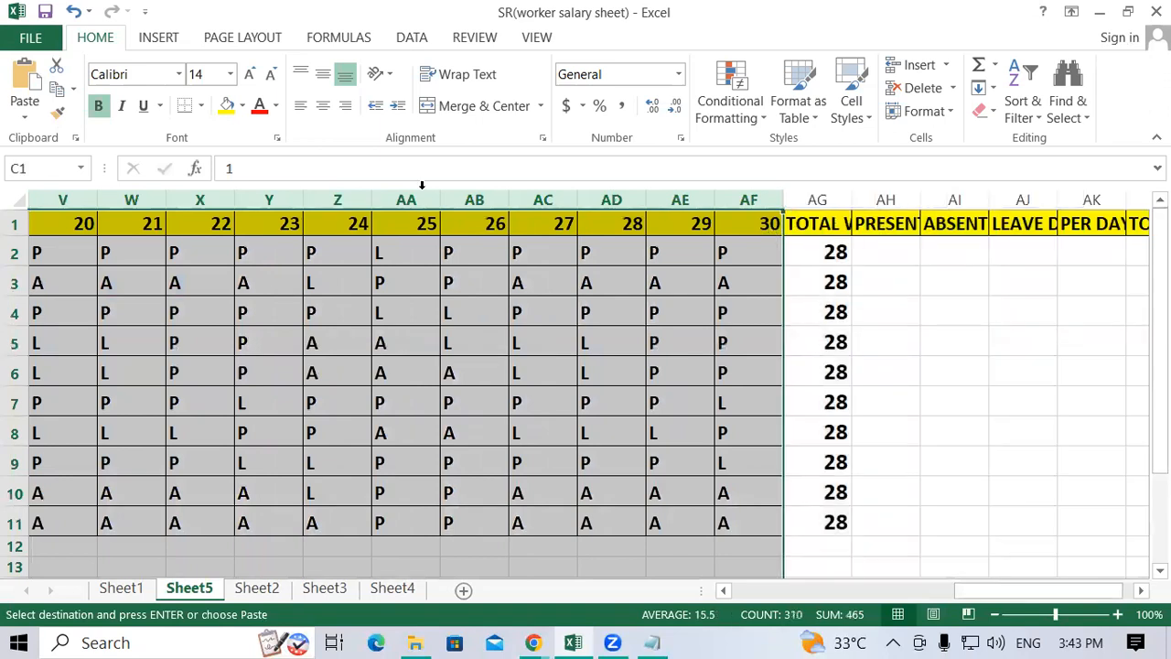
drag(235, 200, 194, 200)
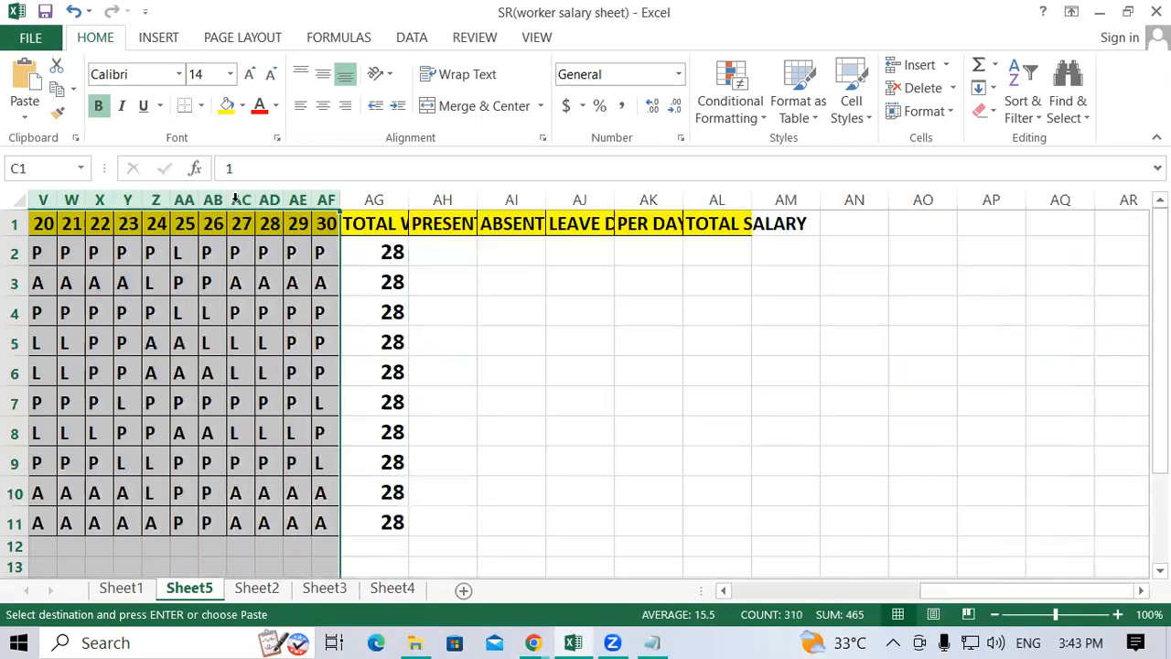
drag(912, 597, 739, 595)
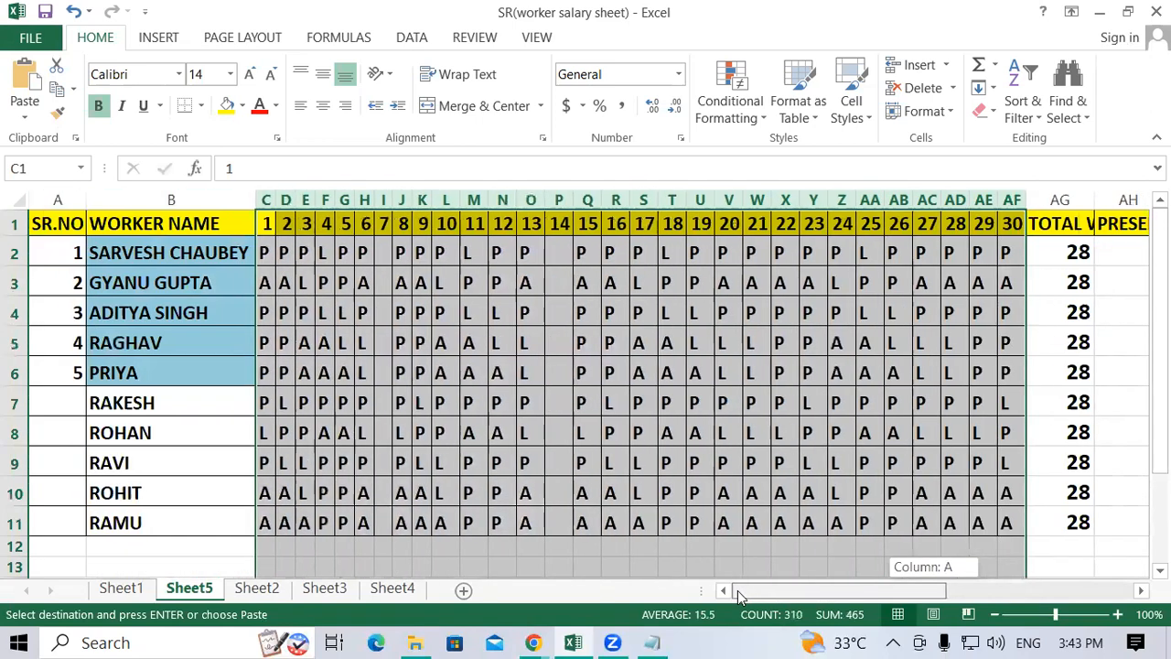
drag(739, 596, 876, 595)
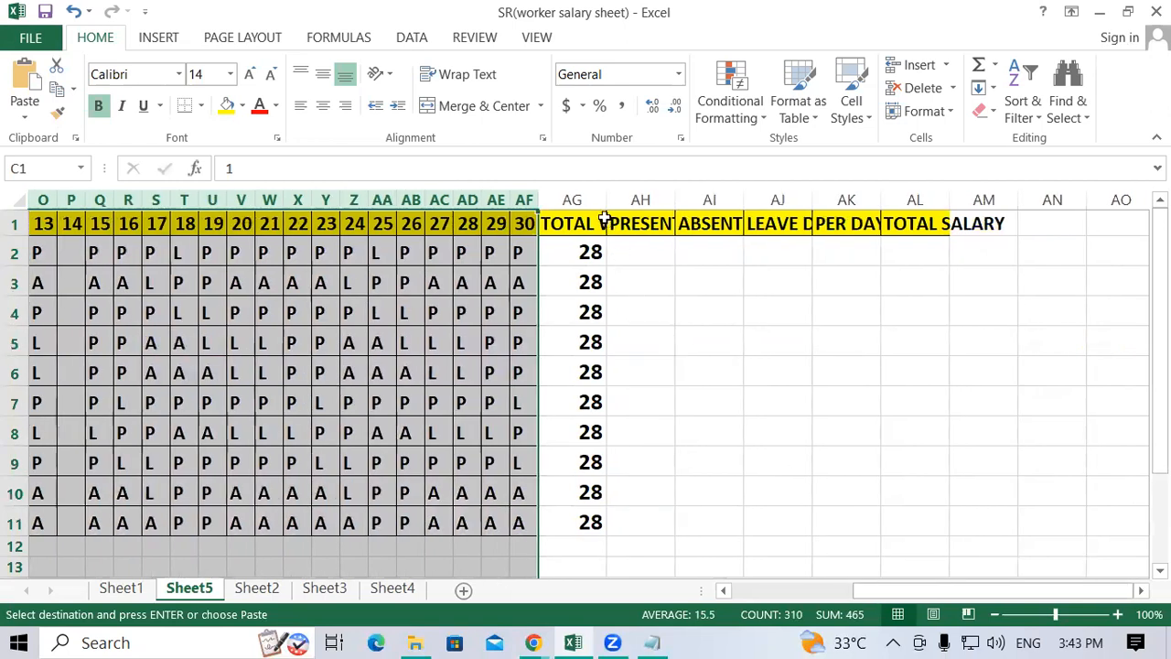
Auto-fit columns AG to AL on Sheet5 to the headers from TOTAL WORKING DAY to TOTAL SALARY.
double_click(602, 198)
click(946, 275)
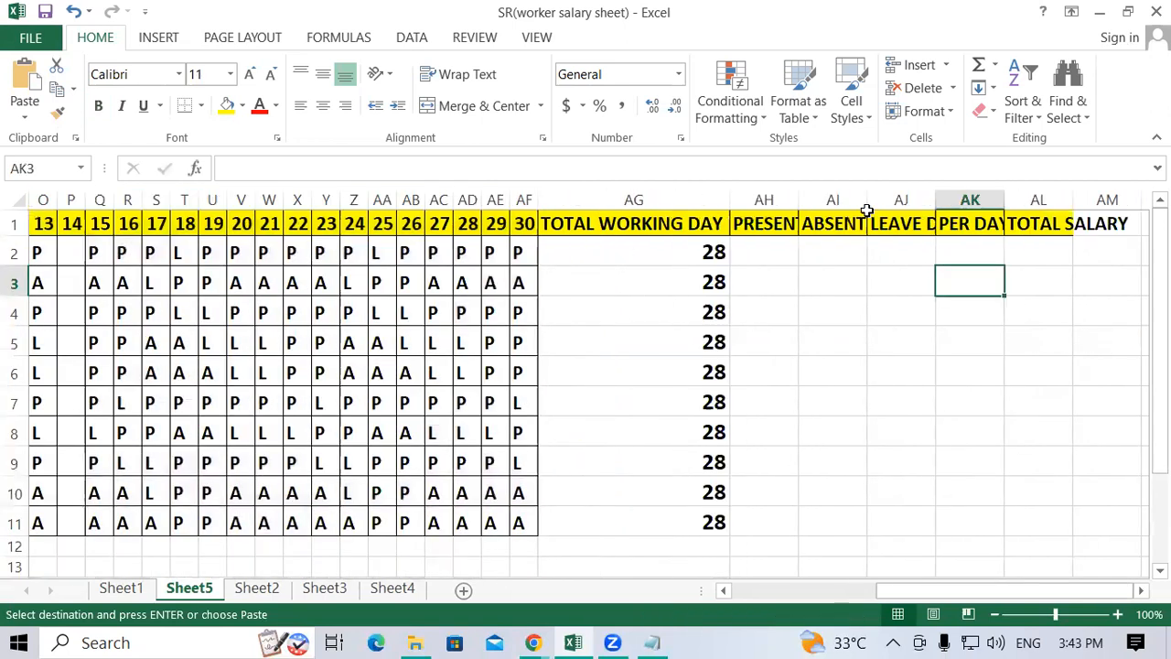
drag(641, 225, 1134, 562)
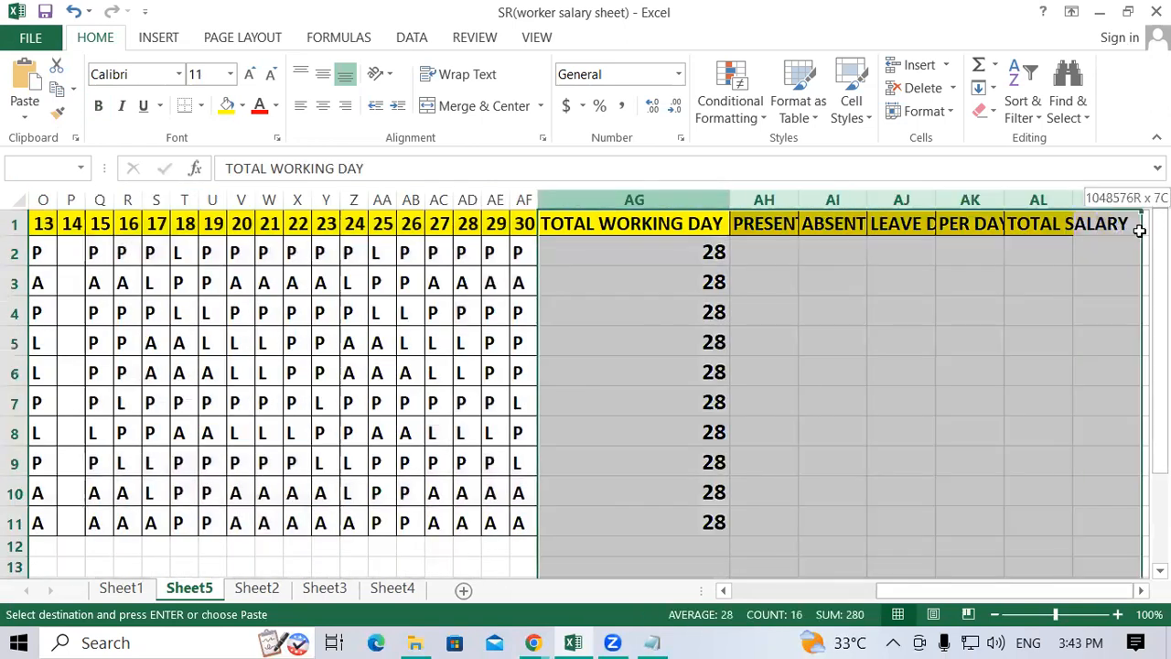
double_click(867, 198)
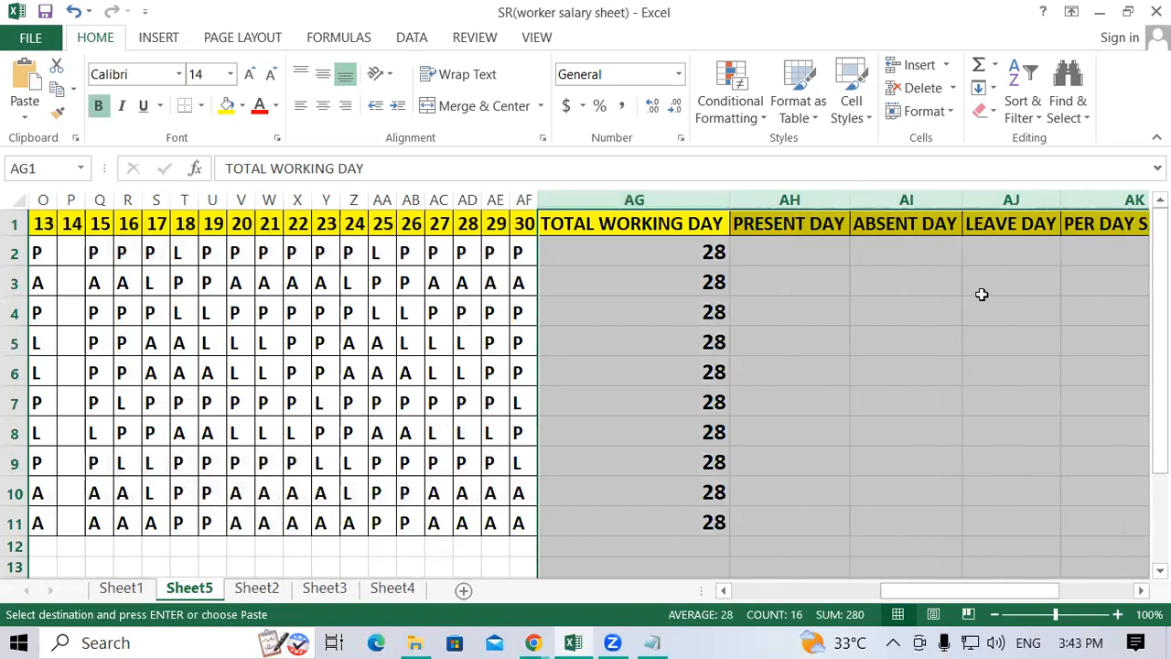
click(982, 294)
drag(970, 590, 814, 592)
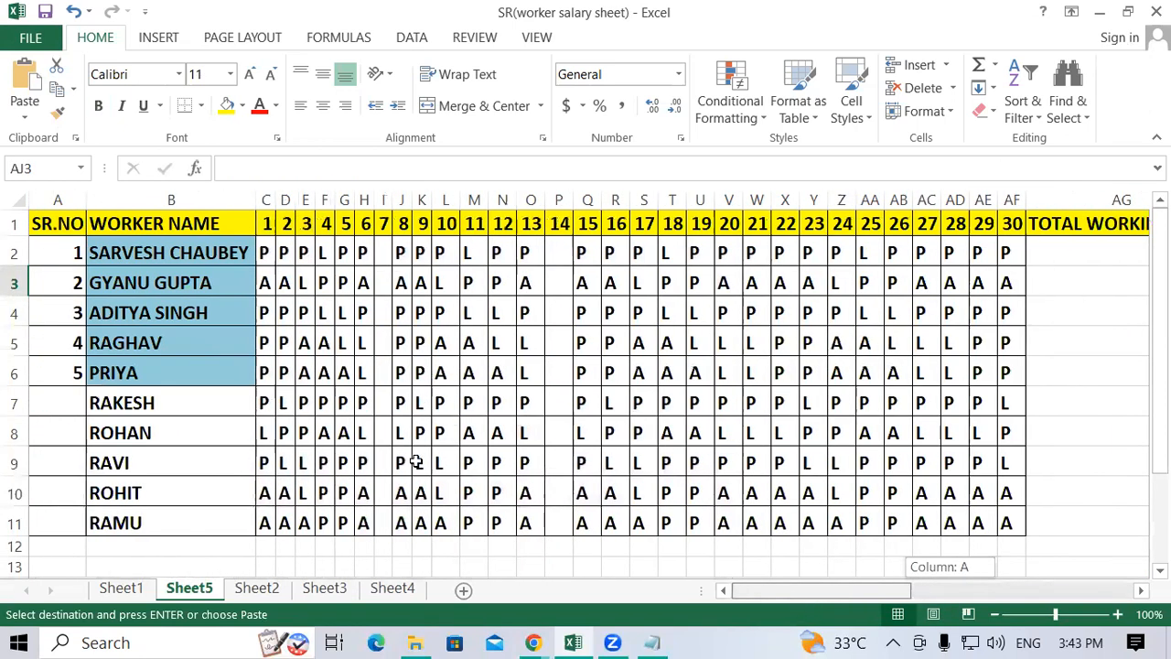
Reduce the font size of the whole table in A1:AL11 on Sheet5 to 8.
drag(42, 223, 990, 425)
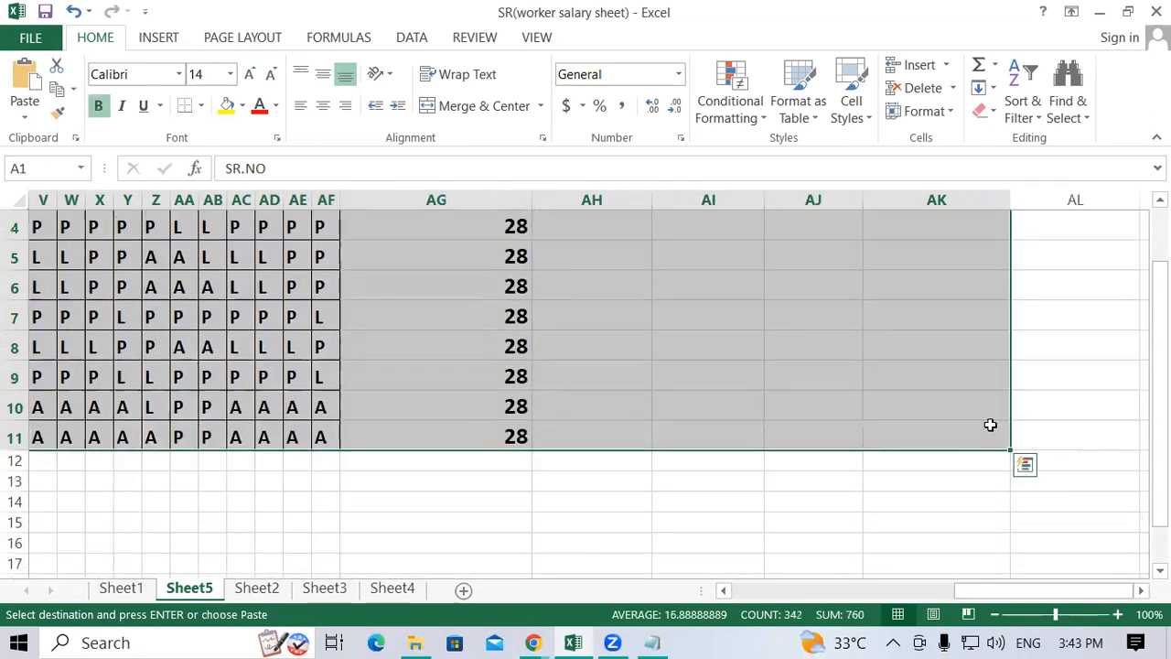
scroll(990, 425, up, 1)
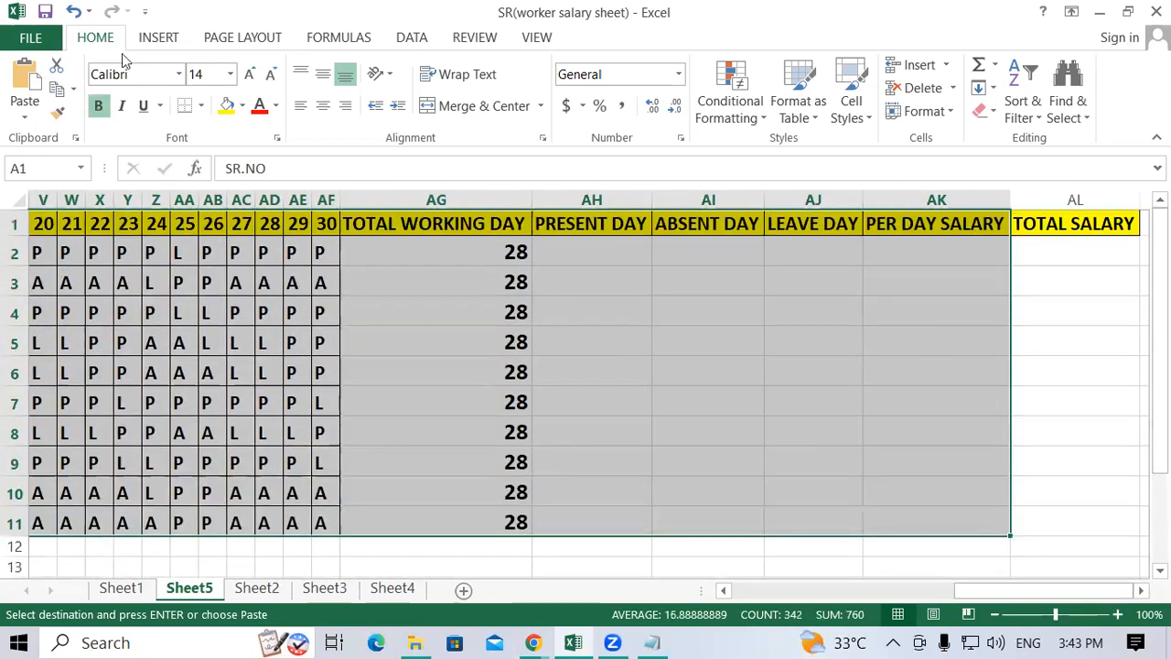
drag(1034, 595, 810, 594)
drag(39, 222, 479, 520)
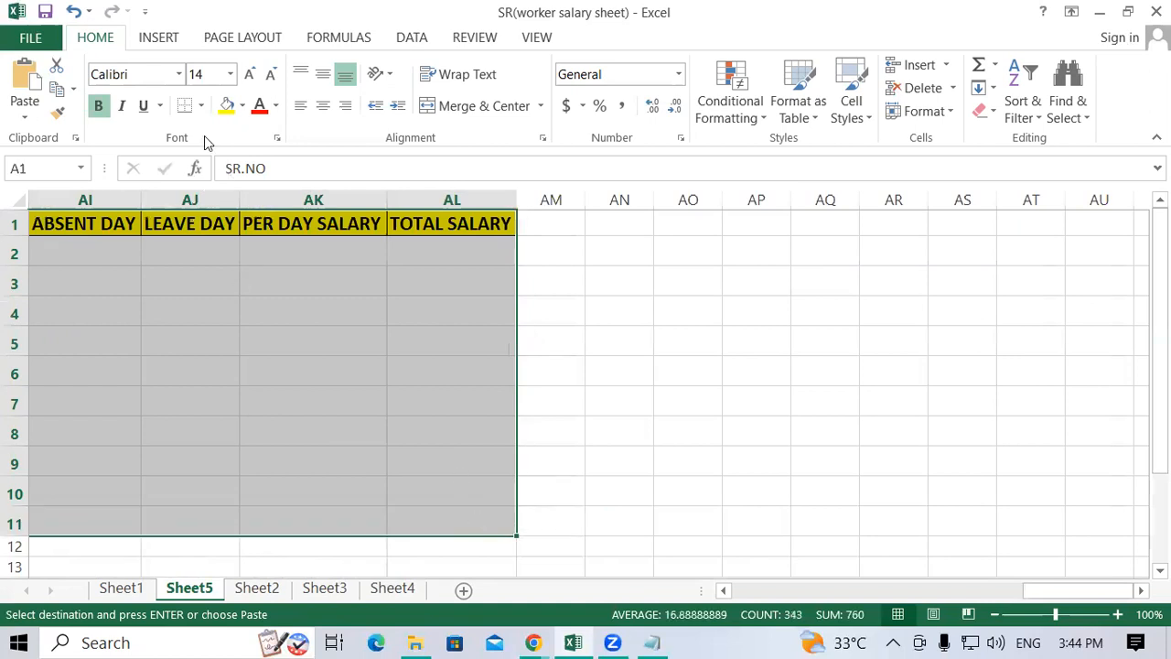
click(272, 74)
click(272, 74)
click(272, 74)
click(272, 74)
click(273, 74)
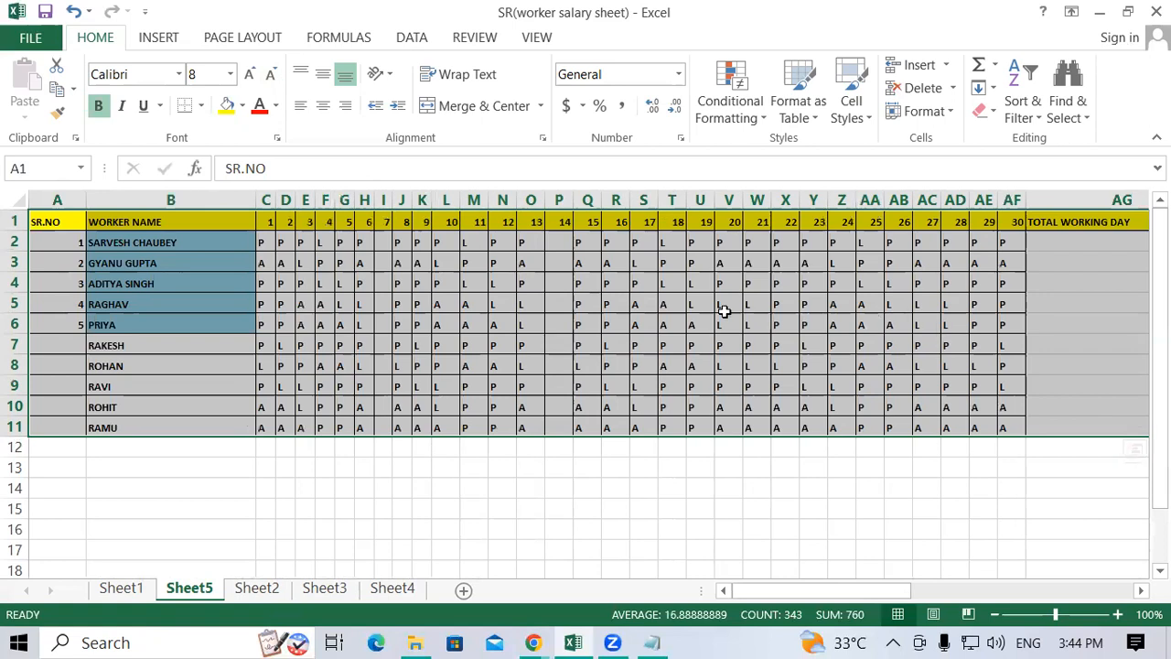
click(435, 486)
drag(814, 590, 1099, 590)
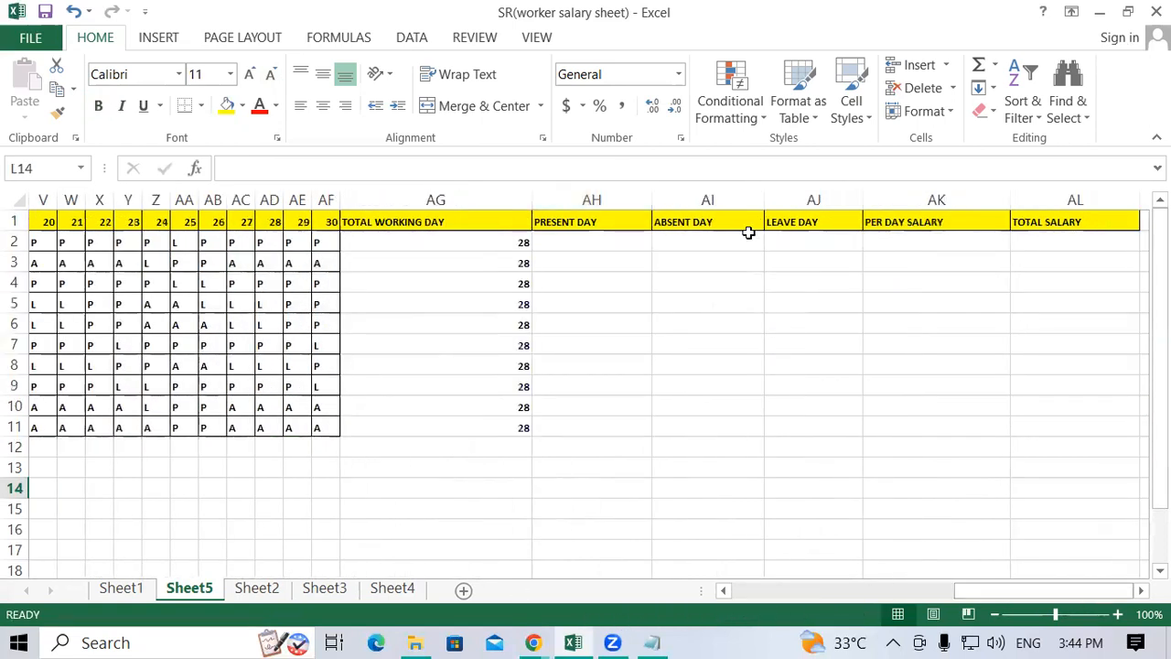
drag(935, 592, 750, 590)
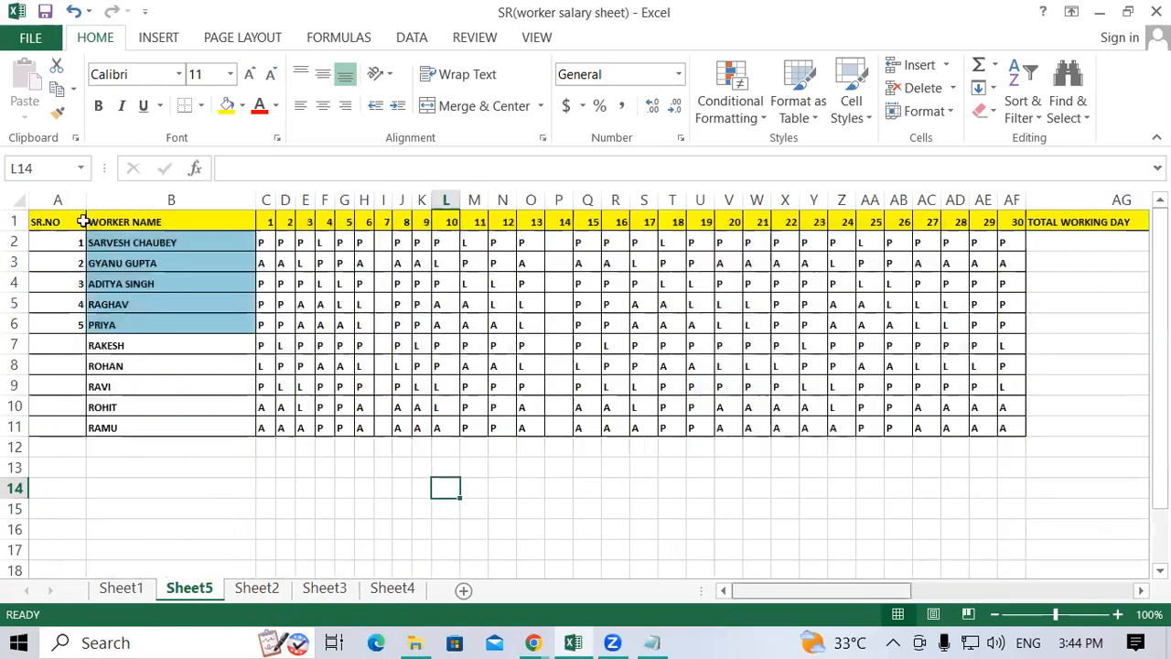
Auto-fit columns A to AL on Sheet5 to the reduced text size.
drag(56, 221, 934, 181)
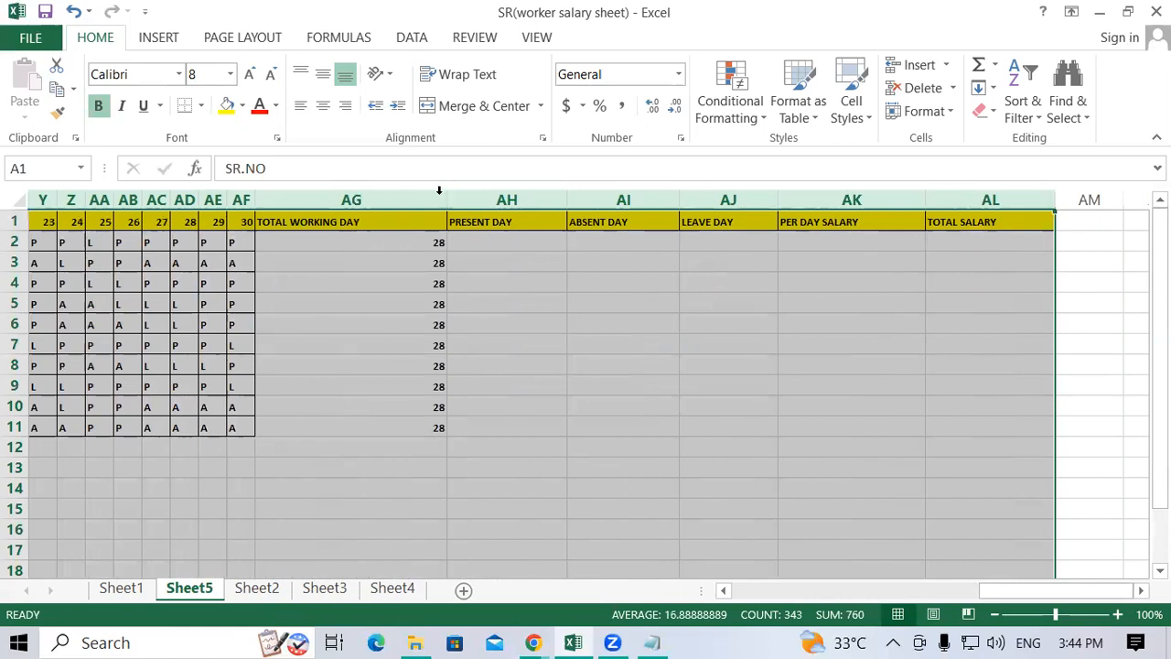
double_click(446, 200)
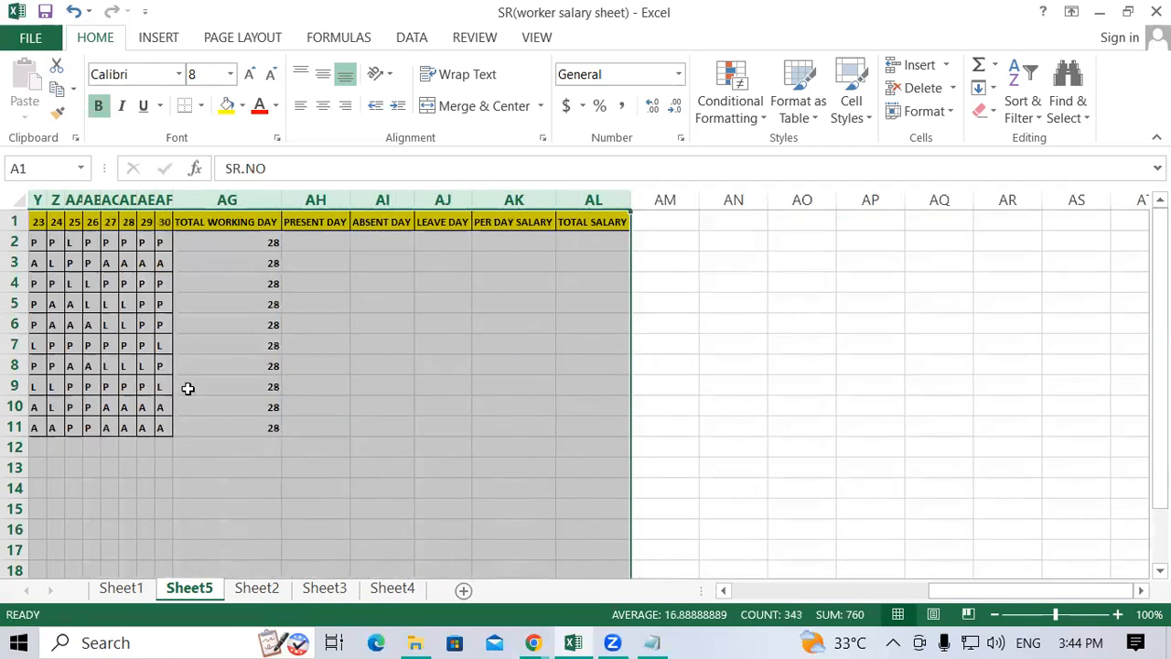
drag(983, 591, 764, 599)
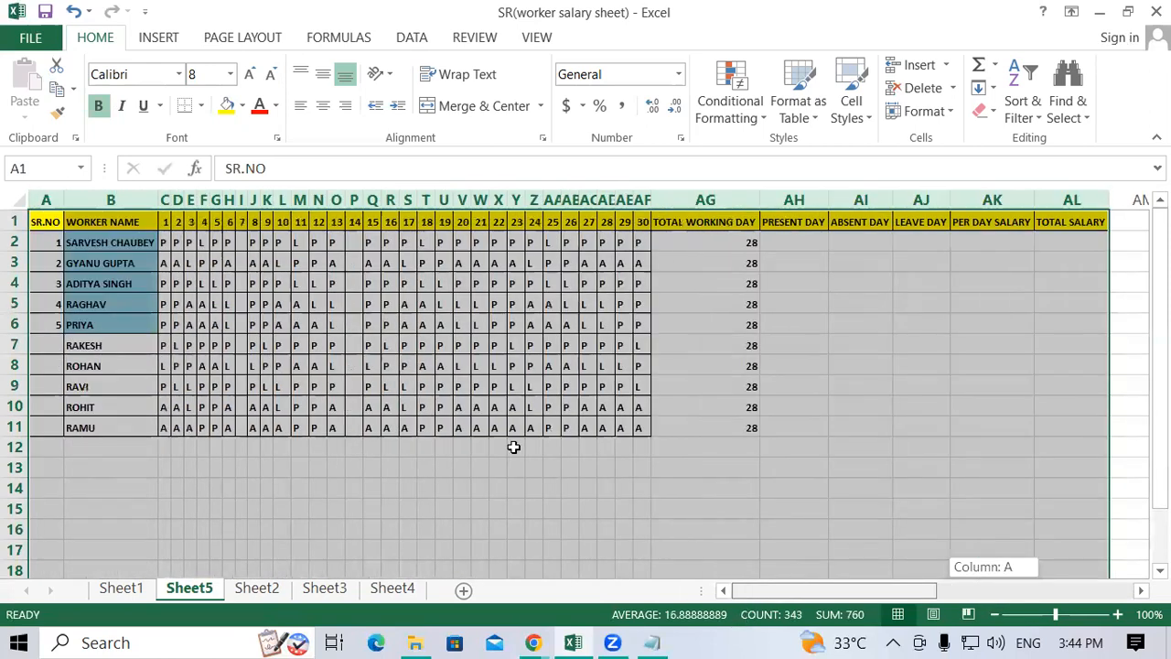
click(424, 467)
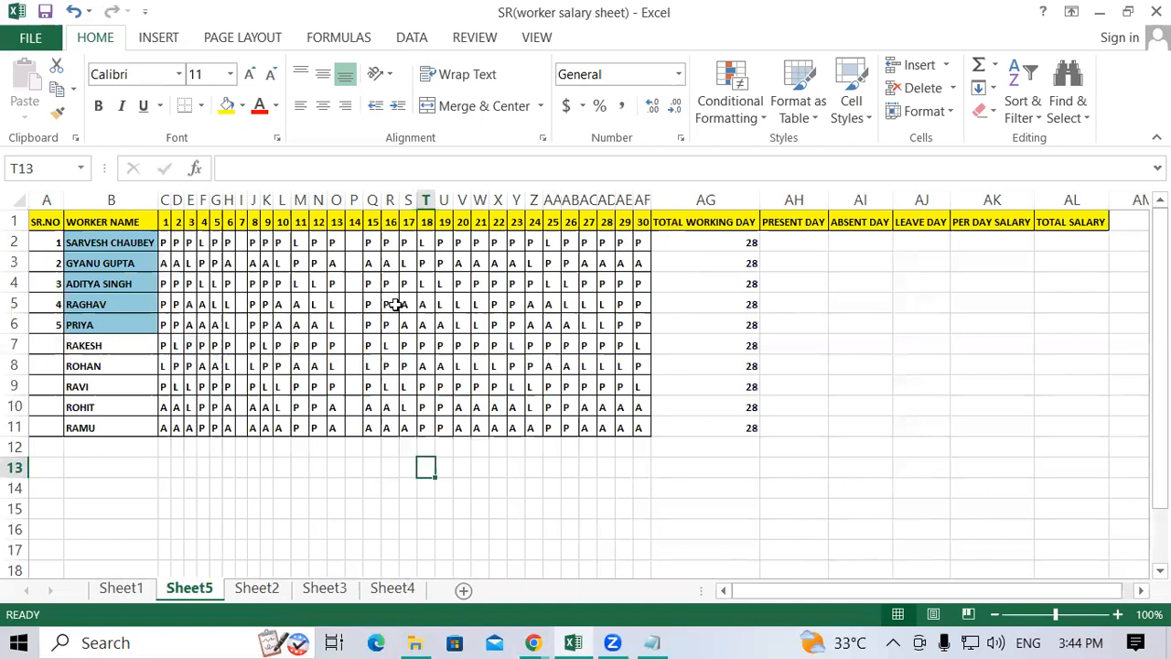
Check the print preview of Sheet5 at enlarged size across the first page's width, and return to the sheet.
click(30, 37)
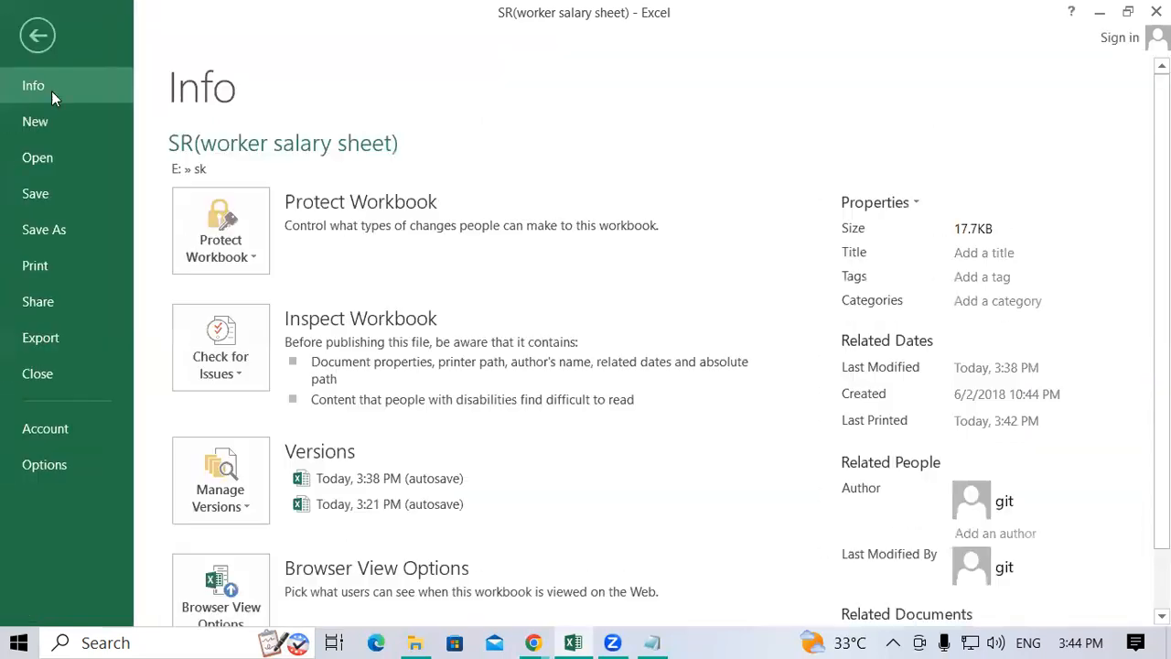
click(42, 268)
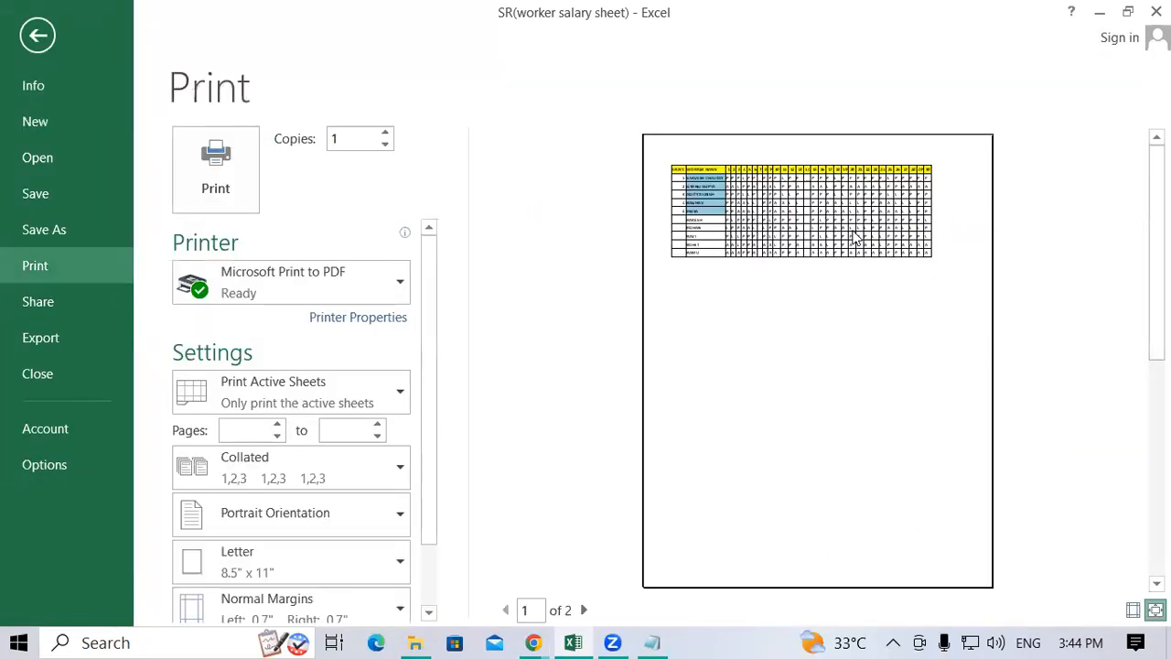
click(868, 236)
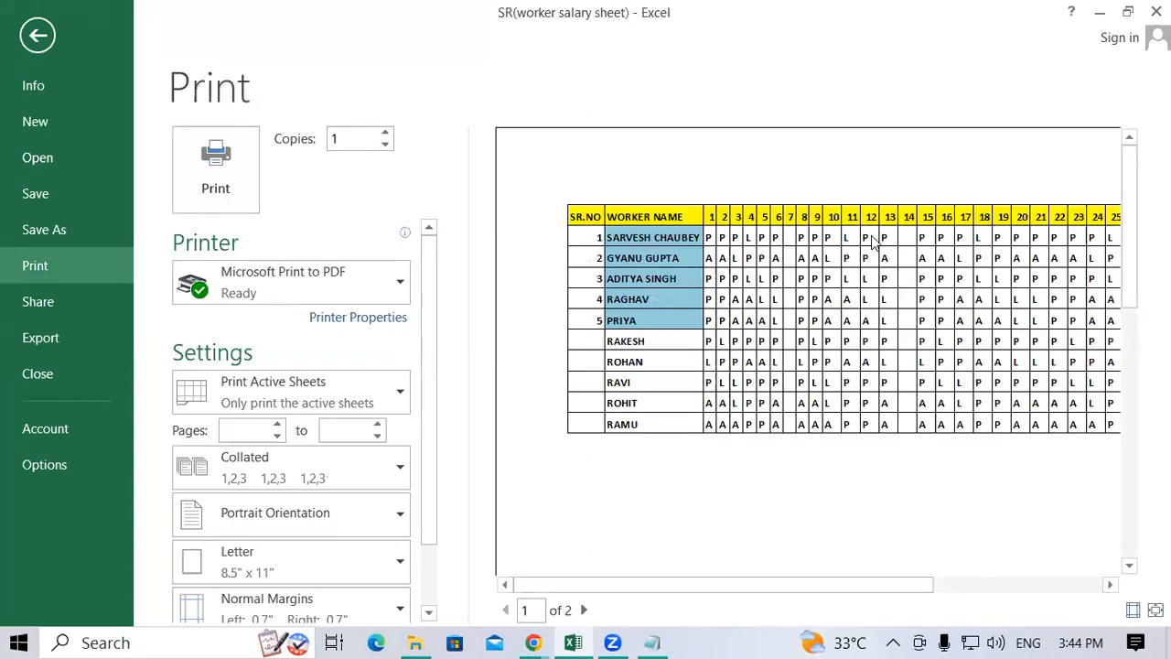
drag(766, 583, 914, 590)
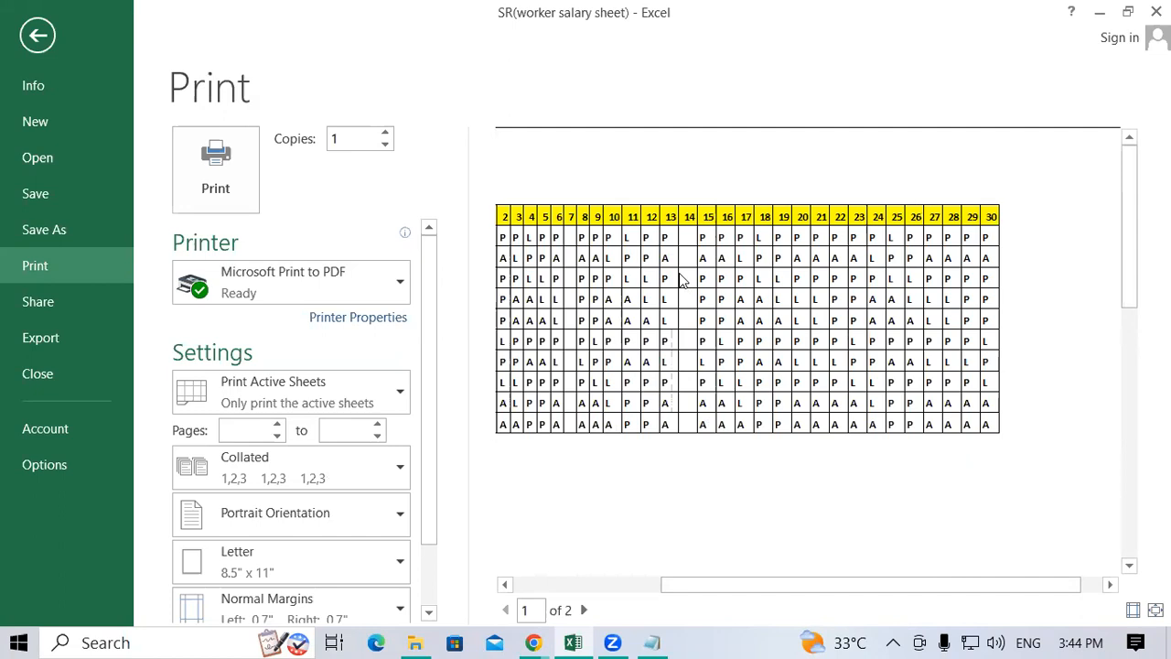
click(39, 38)
click(895, 283)
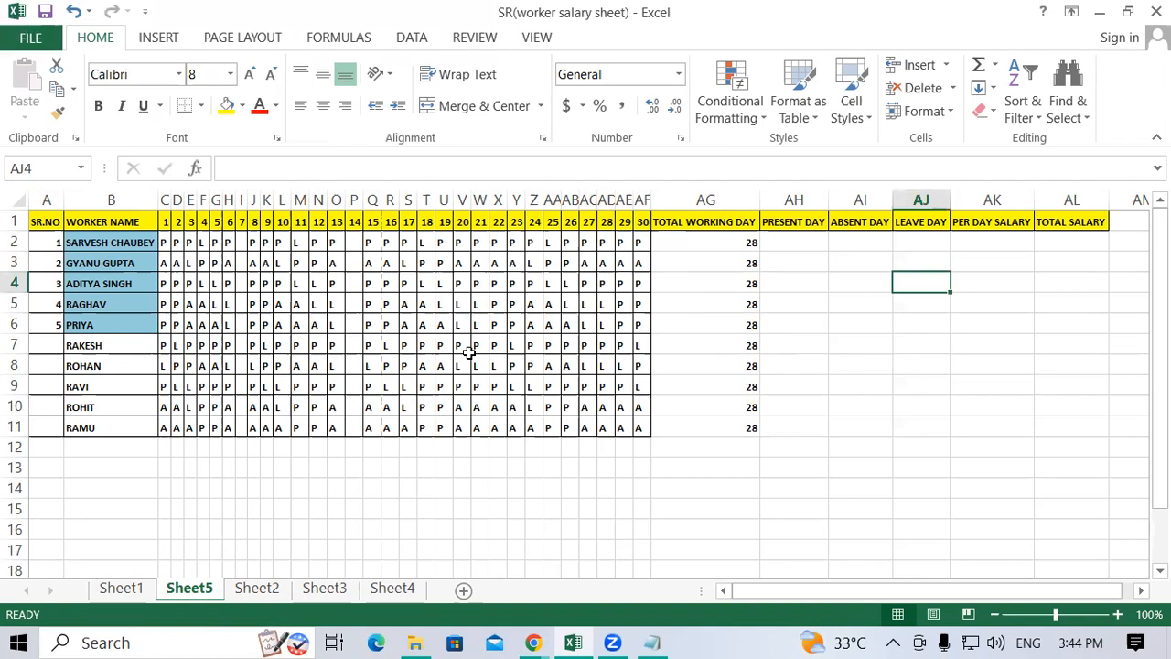
Open the page layout settings for Sheet5.
click(245, 38)
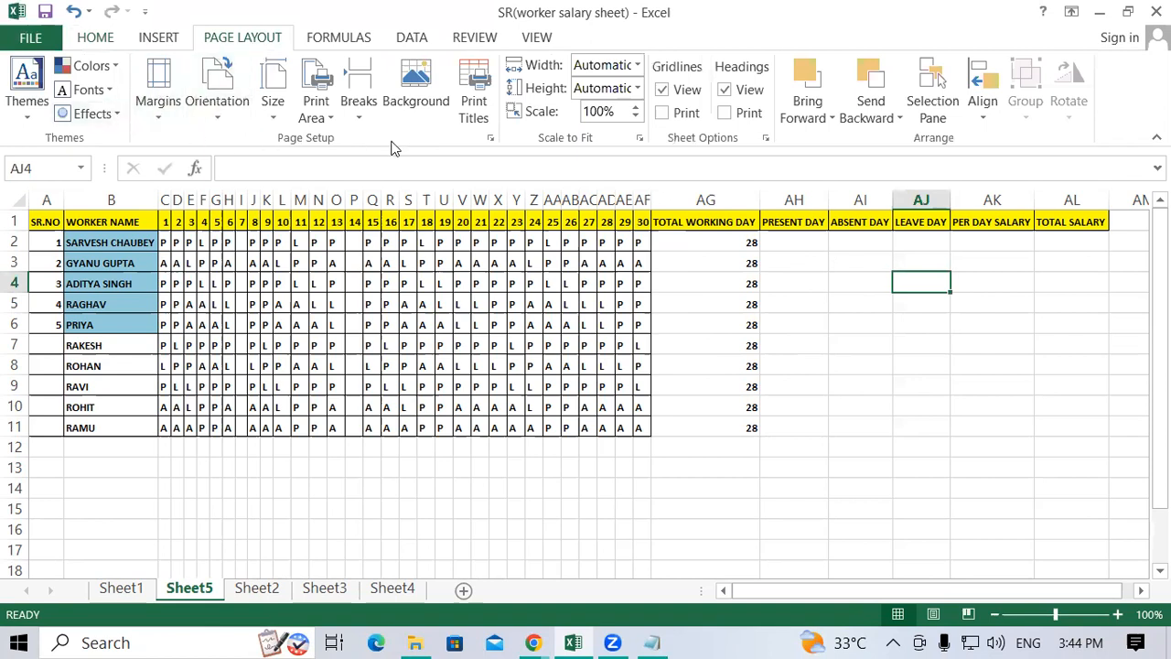